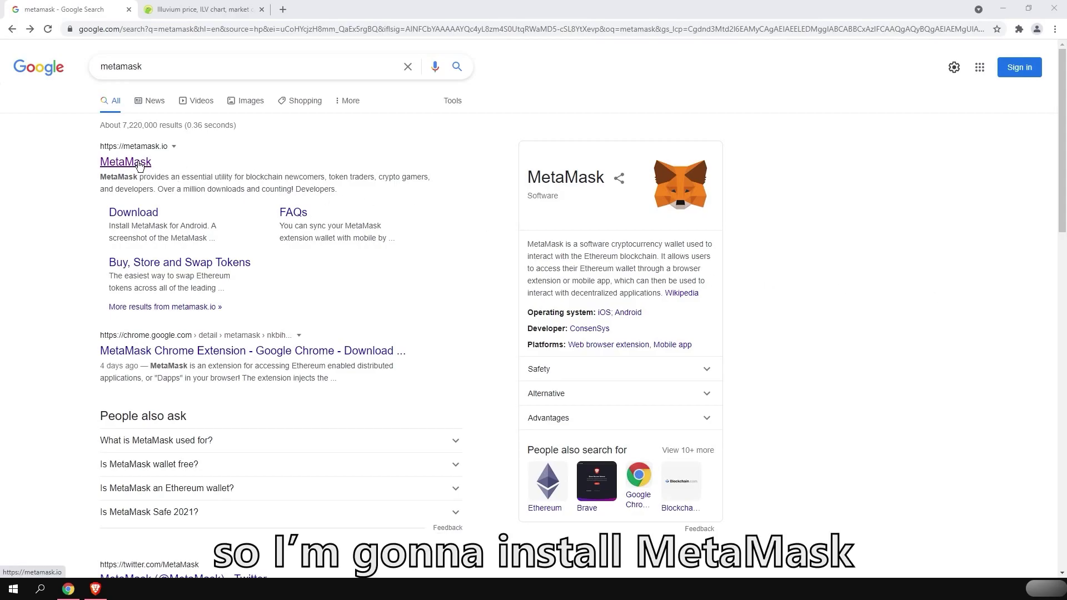
Step: Install the MetaMask extension in Chrome from metamask.io's download page via the Chrome Web Store
click(139, 164)
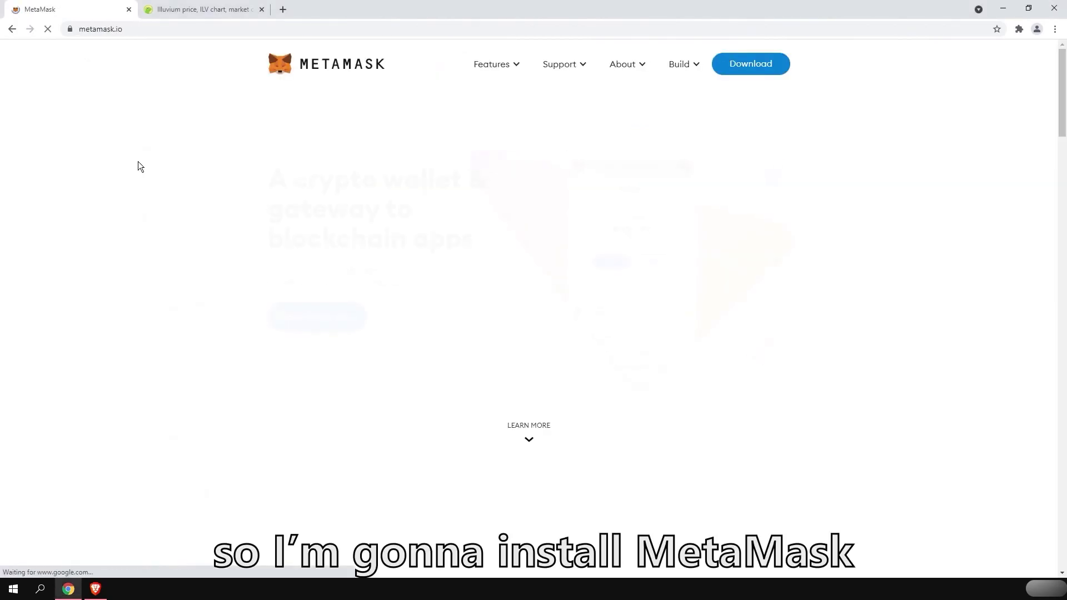
click(740, 68)
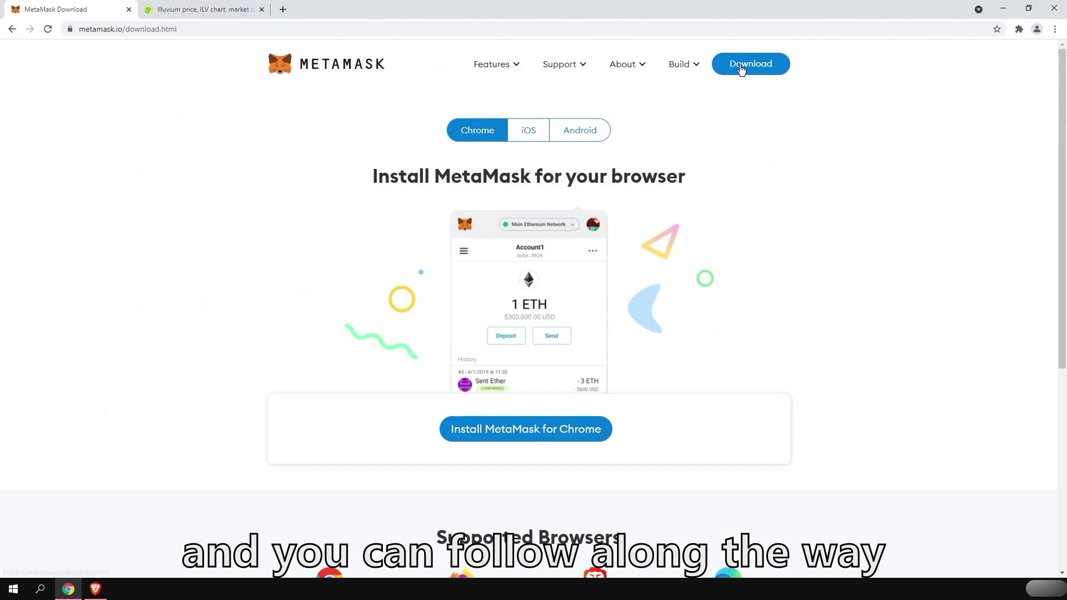
click(525, 429)
click(775, 139)
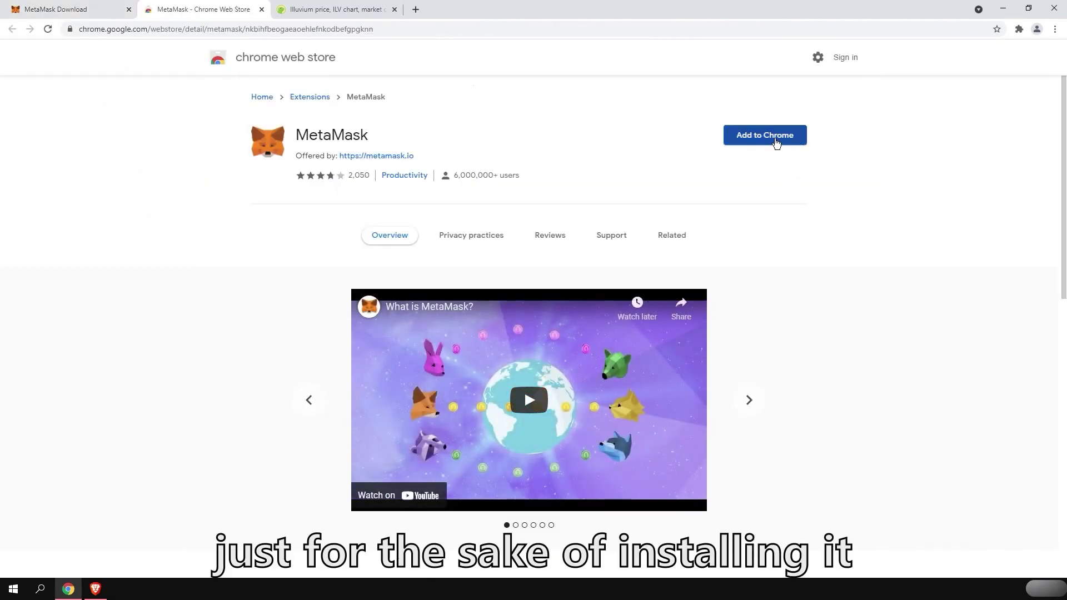
click(556, 152)
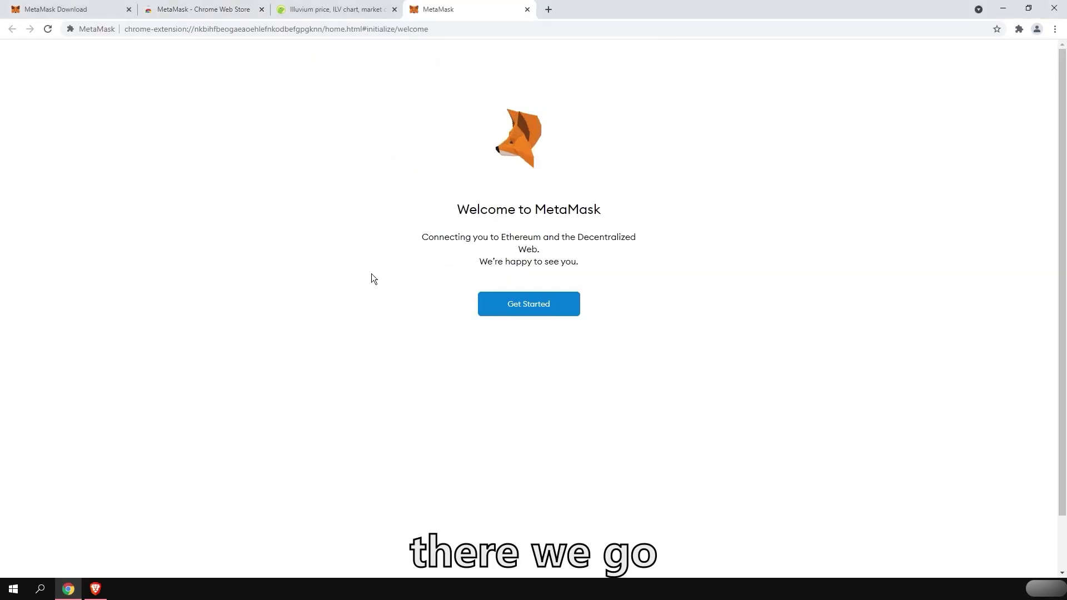
Step: Start MetaMask setup and choose Create a Wallet on the 'New to MetaMask?' page
click(530, 310)
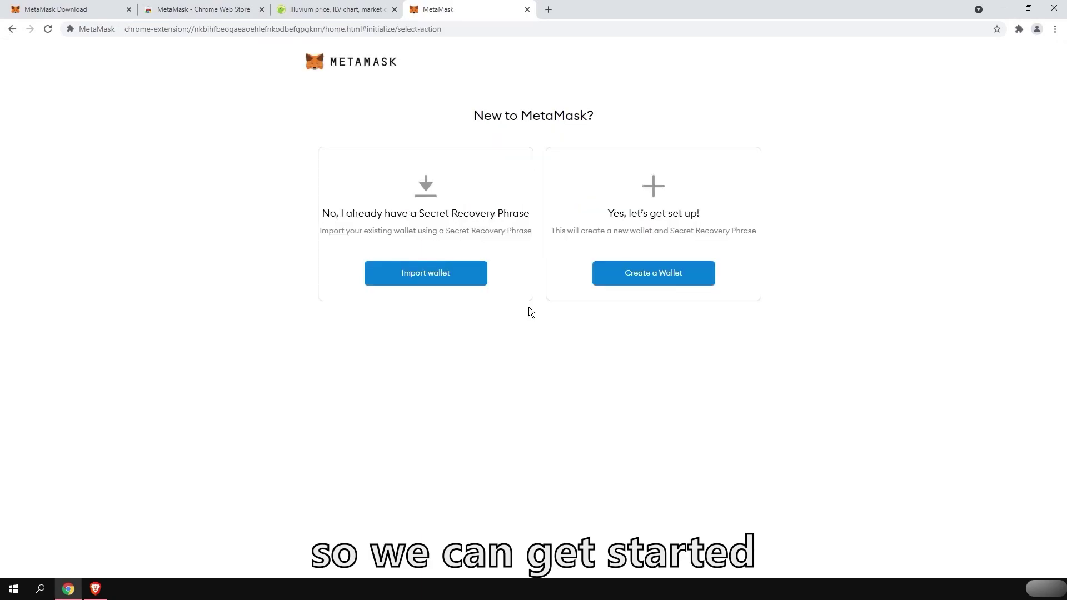
drag(555, 232, 553, 213)
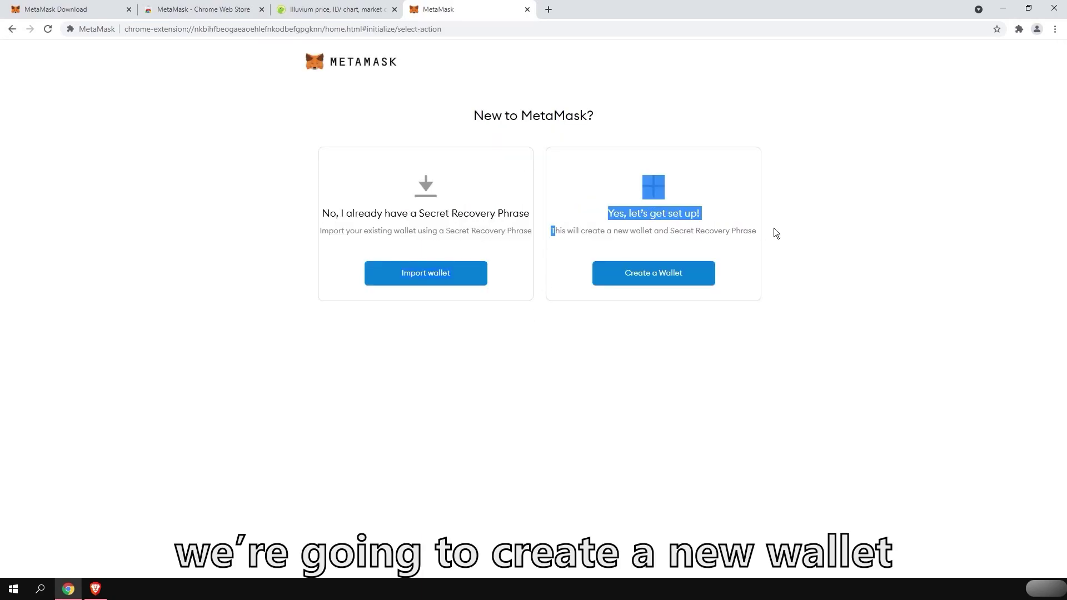
click(669, 278)
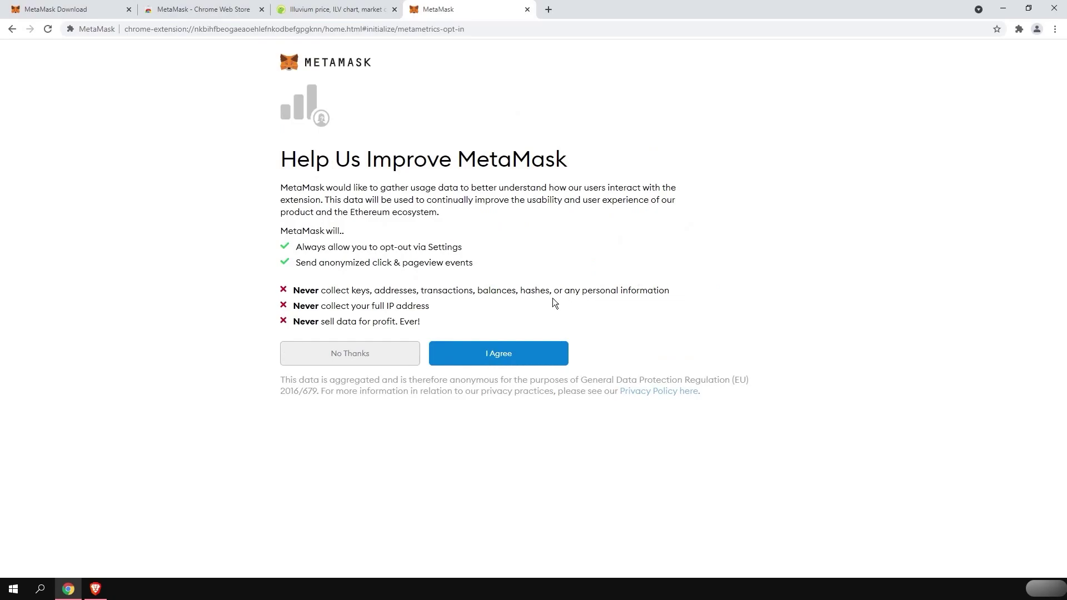
Step: Decline data sharing, enter the wallet password twice, accept the Terms of Use, and create the wallet
click(358, 363)
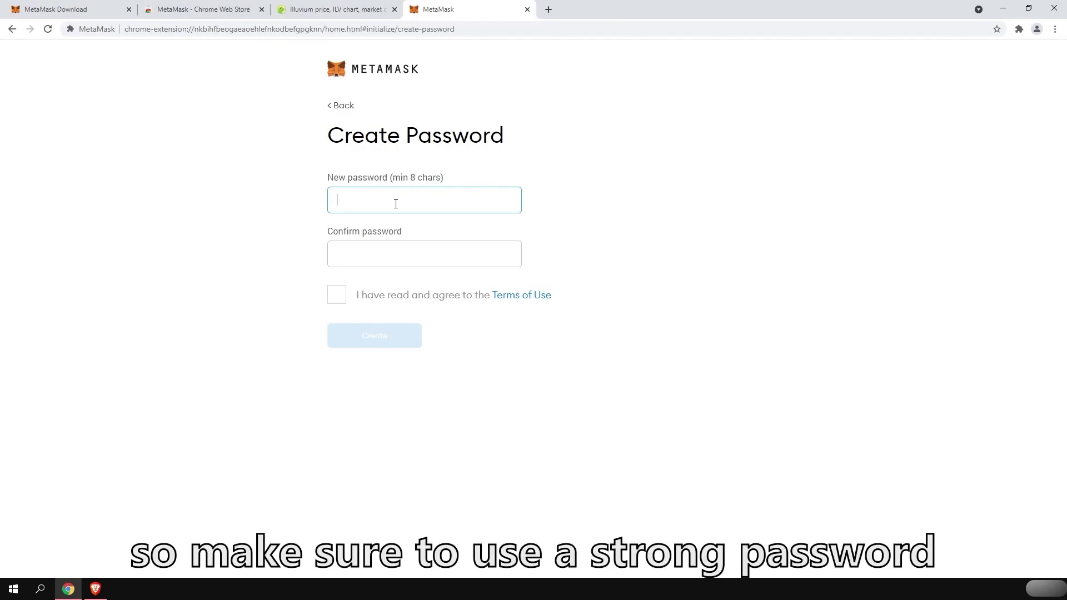
text(********)
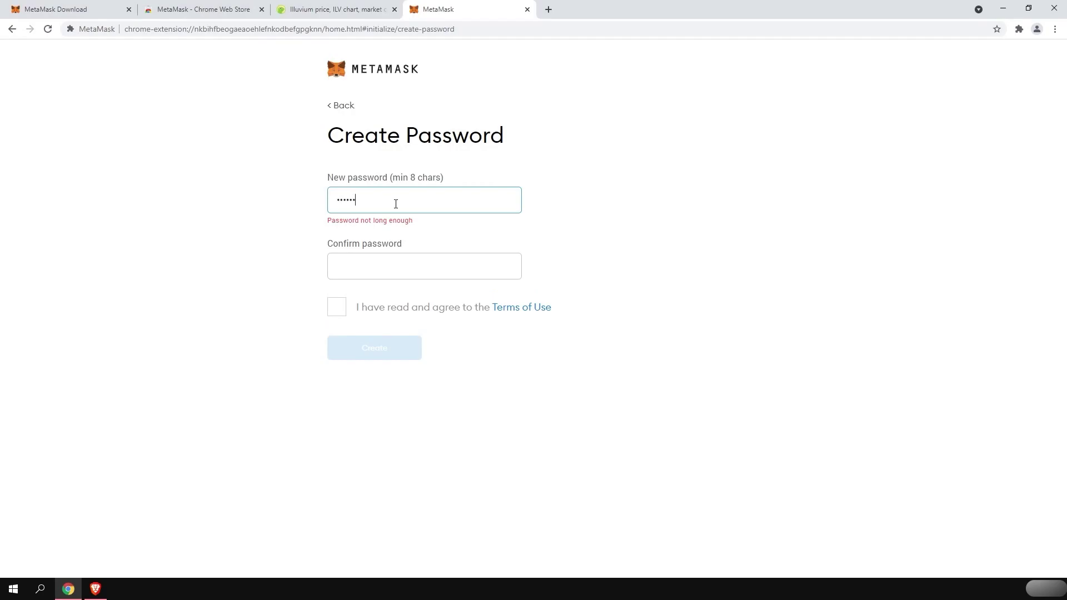
key(Tab)
text(*****)
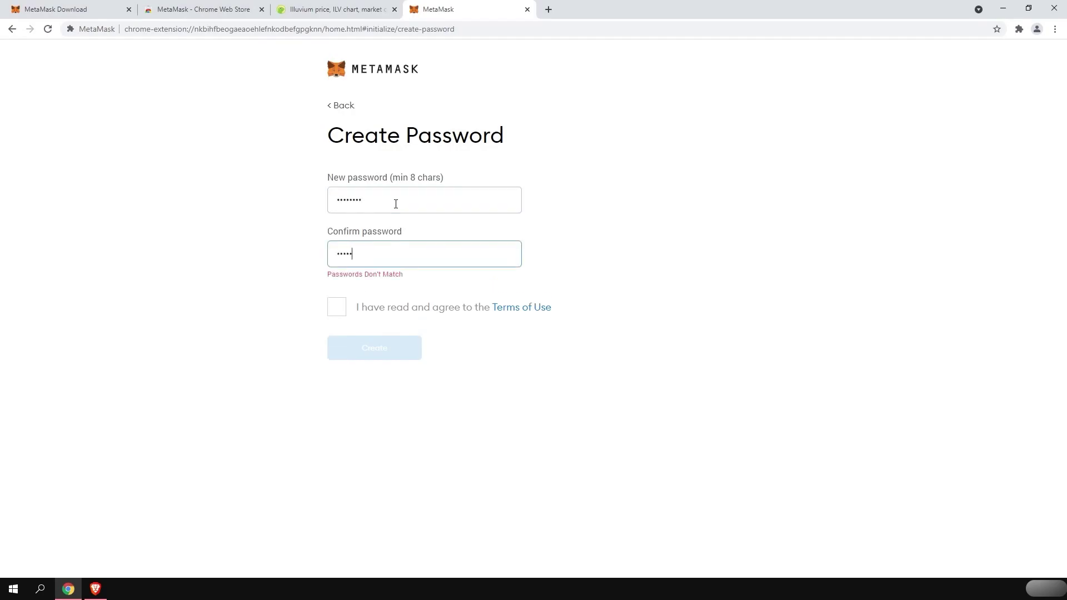
text(***)
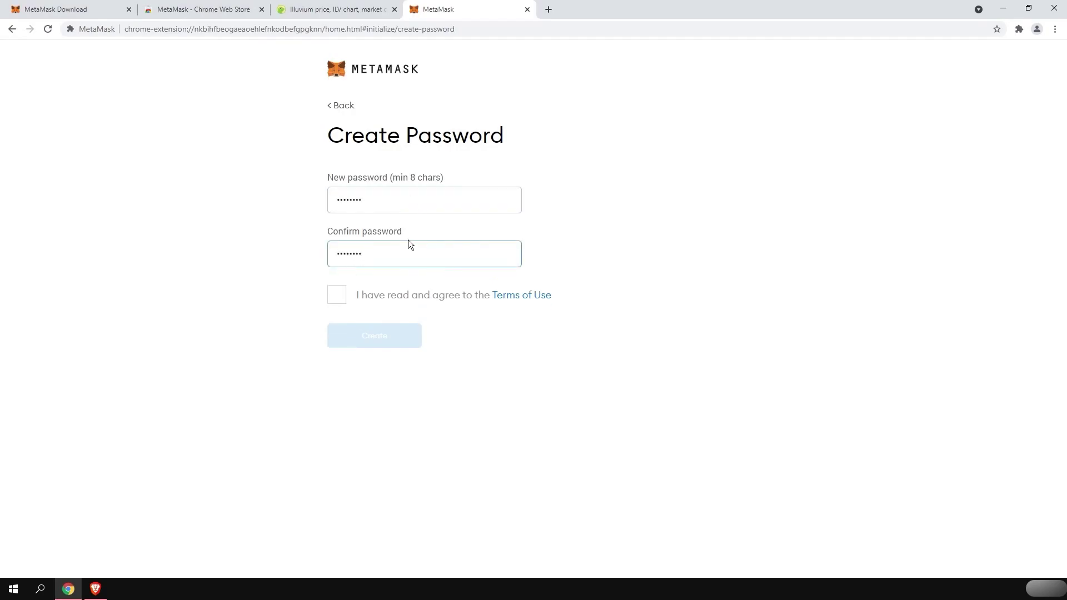
click(342, 298)
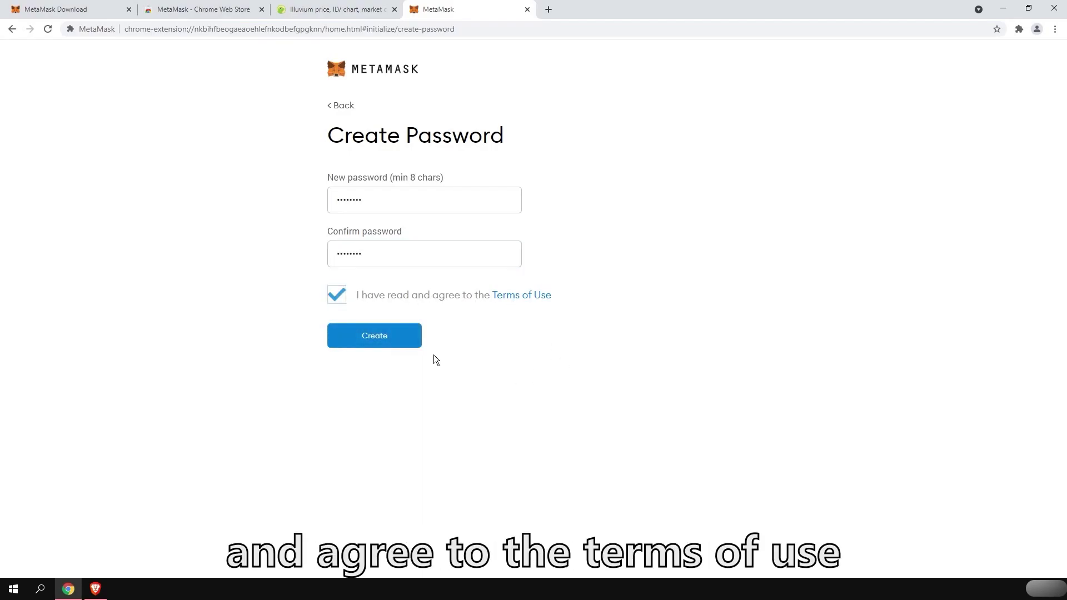
click(374, 336)
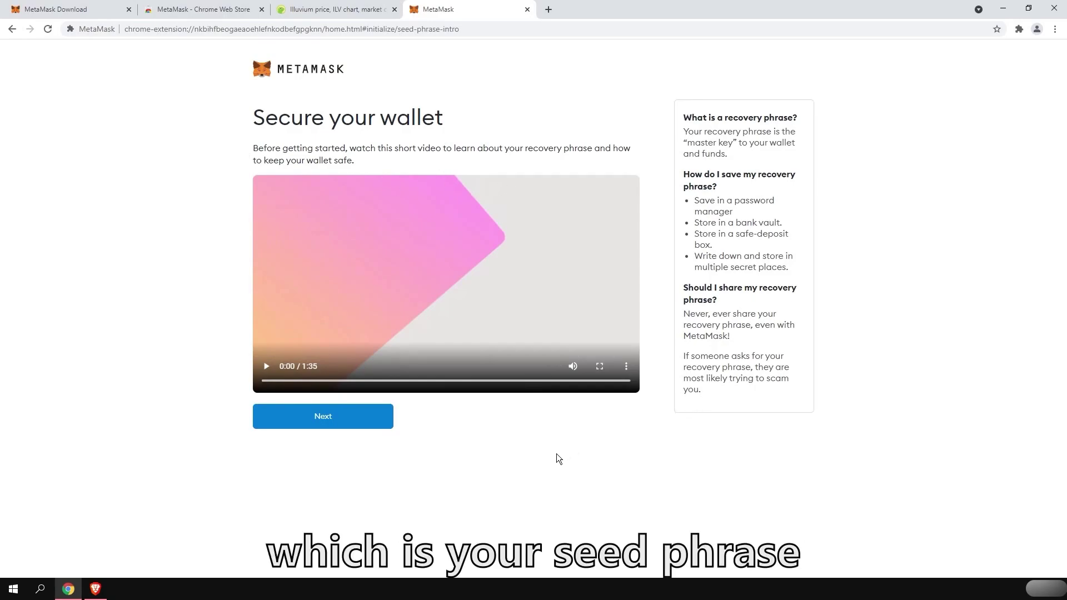
Step: Continue past the 'Secure your wallet' video and read the Secret Backup Phrase warnings
click(328, 421)
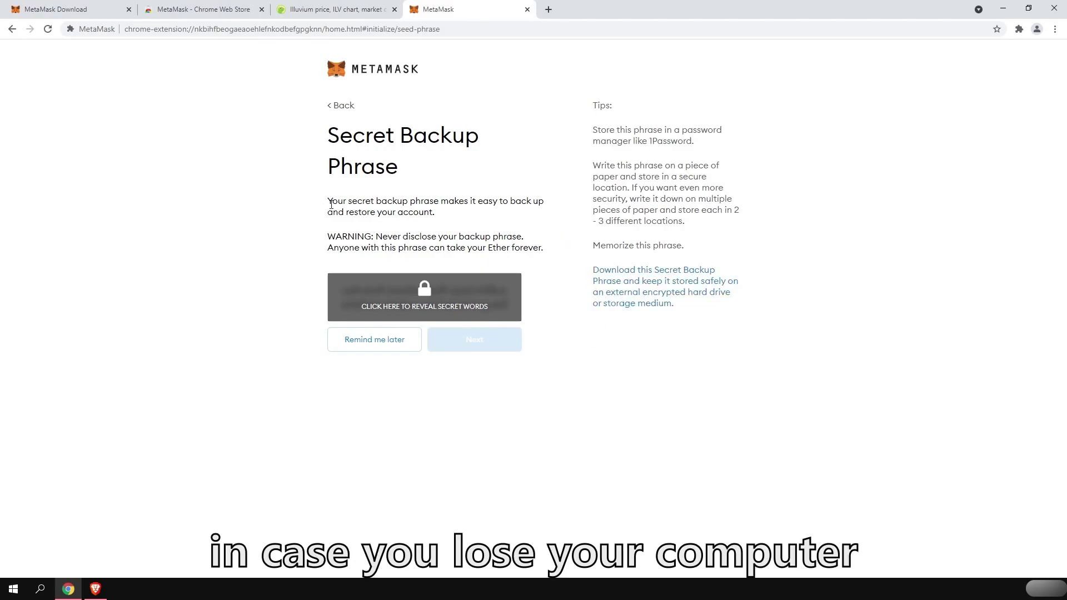
drag(329, 202, 552, 250)
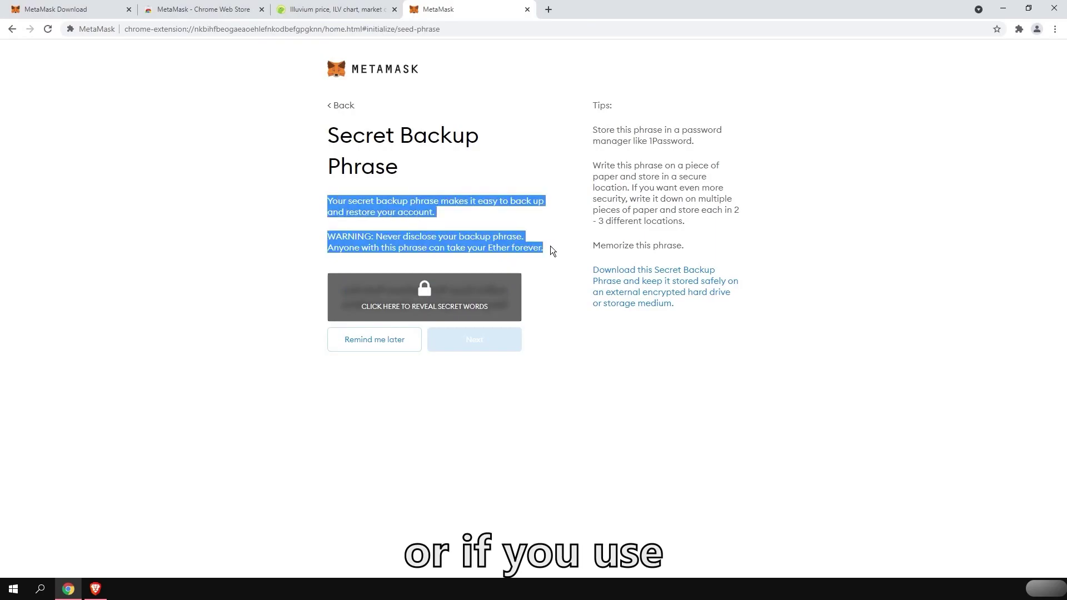
click(538, 228)
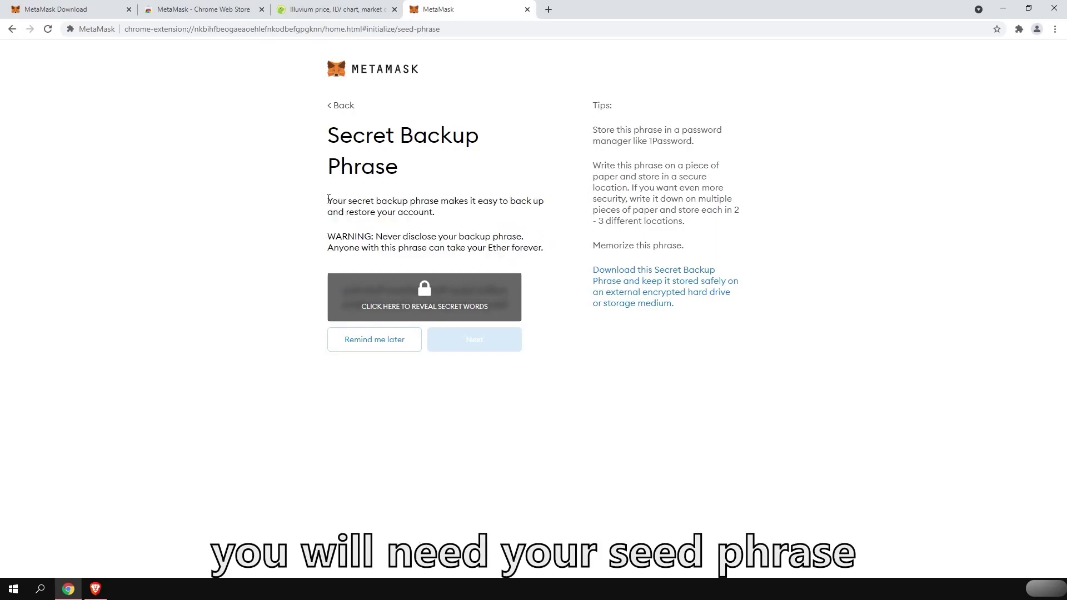
drag(328, 201, 542, 247)
click(543, 245)
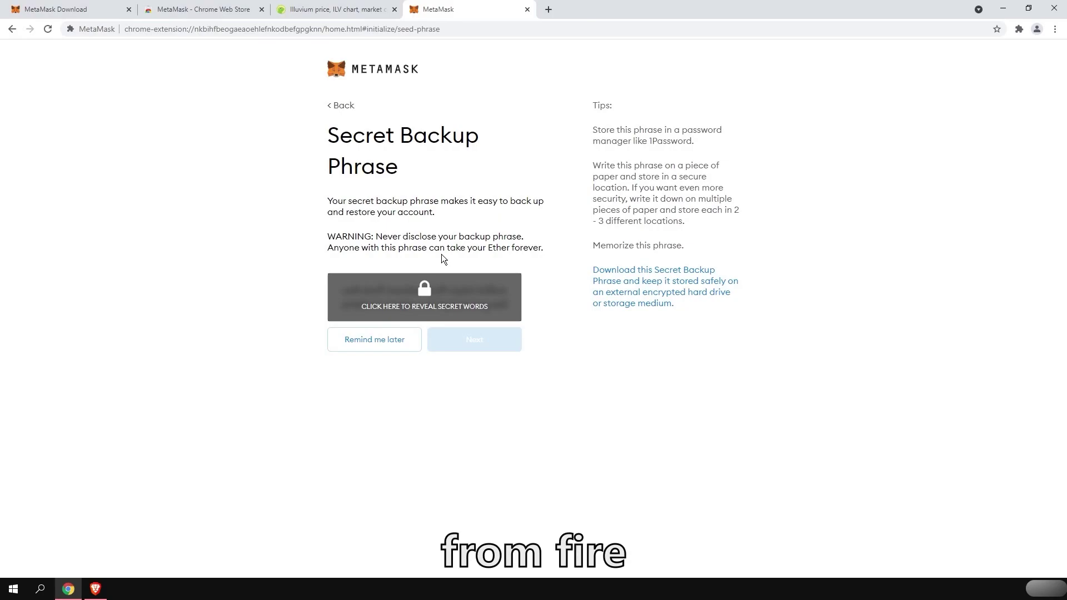
Step: Reveal the secret words, copy the whole phrase, and continue to the confirmation page
click(430, 301)
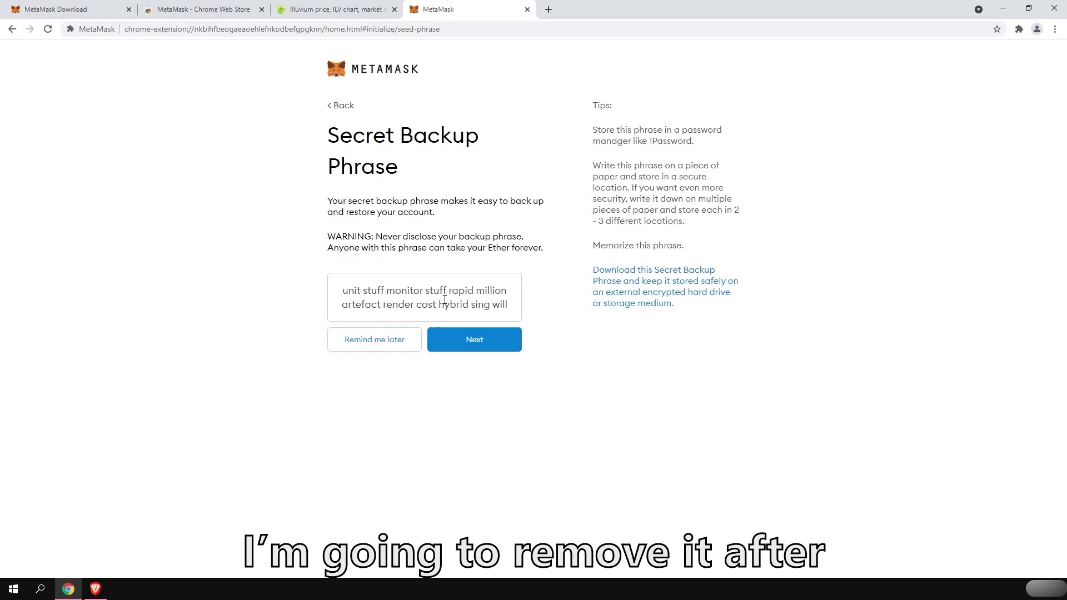
drag(342, 291, 510, 304)
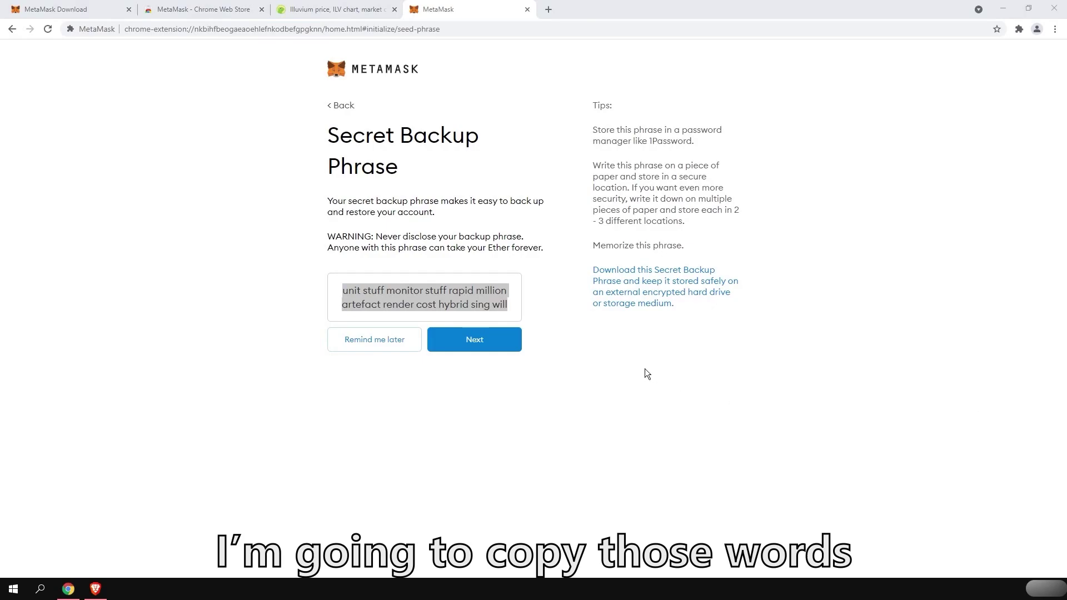
click(541, 300)
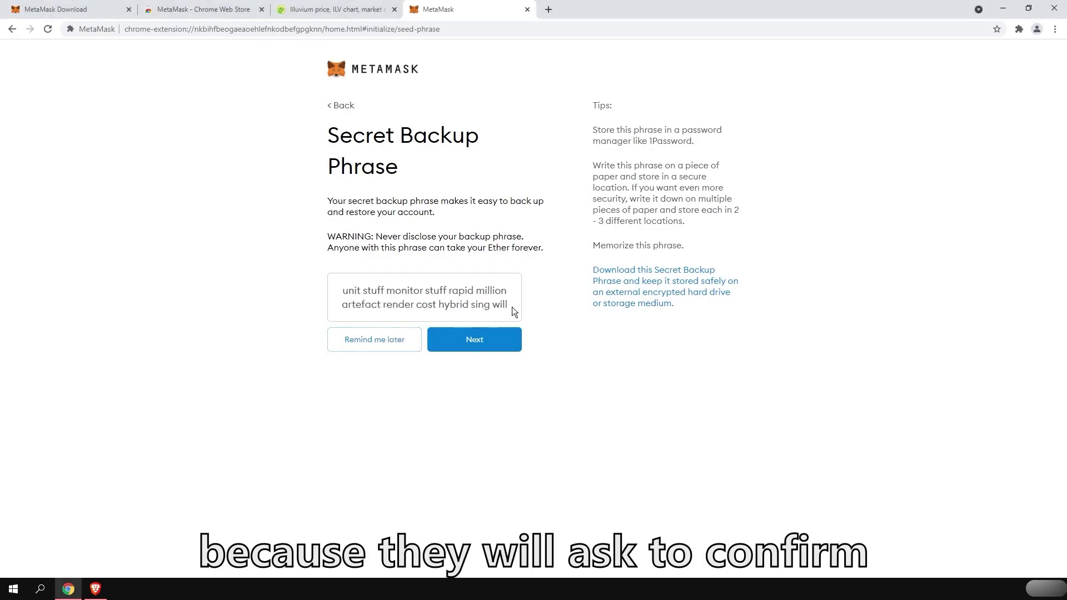
click(503, 338)
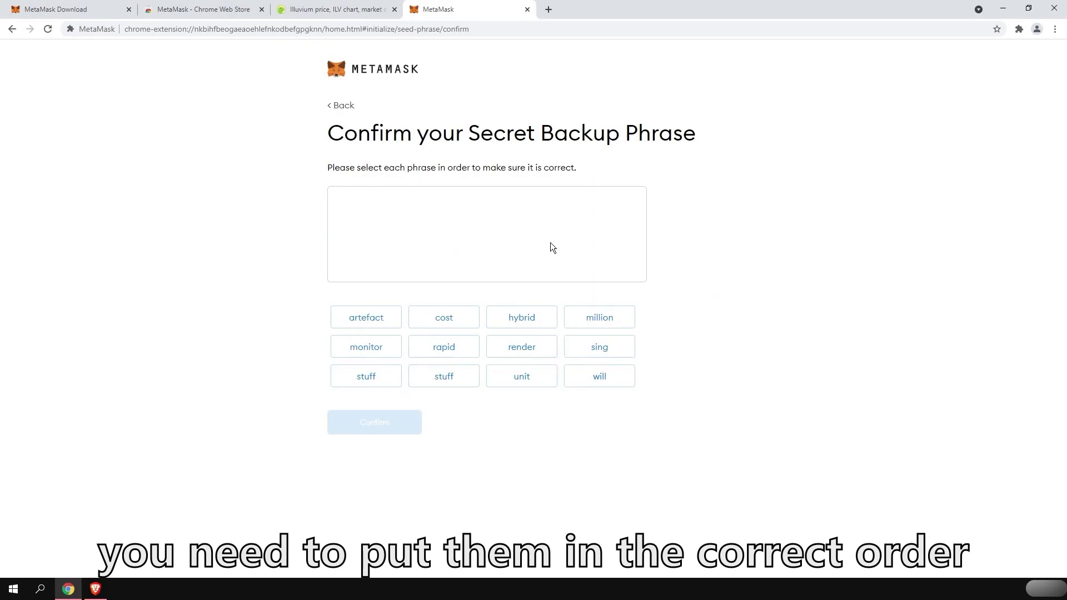
Step: Add the first nine backup-phrase words in their original order
click(512, 382)
click(380, 386)
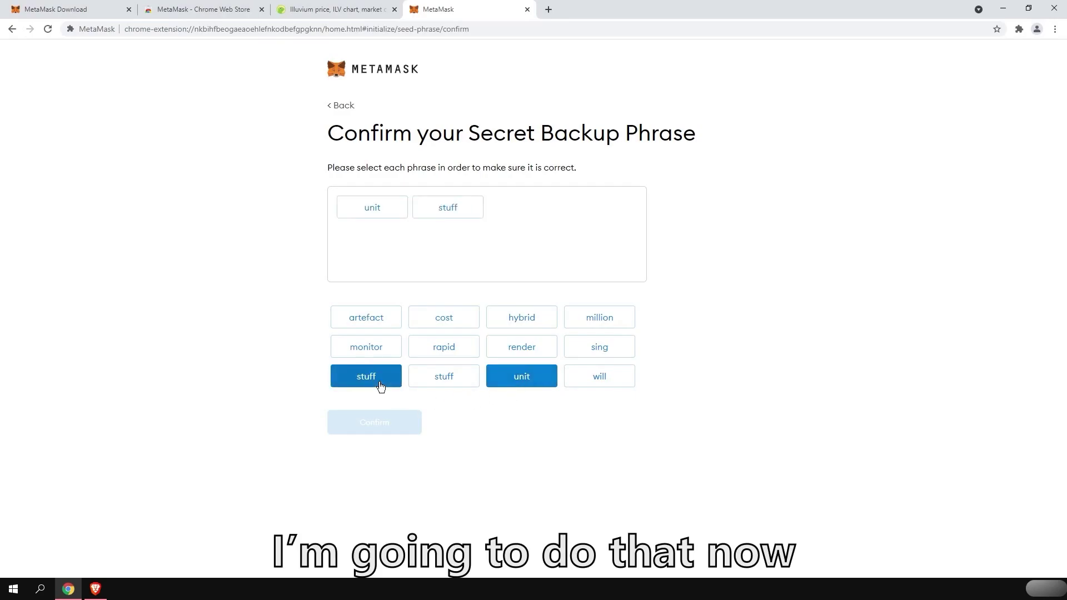
click(367, 346)
click(444, 376)
click(444, 347)
click(600, 317)
click(366, 317)
click(444, 318)
click(526, 320)
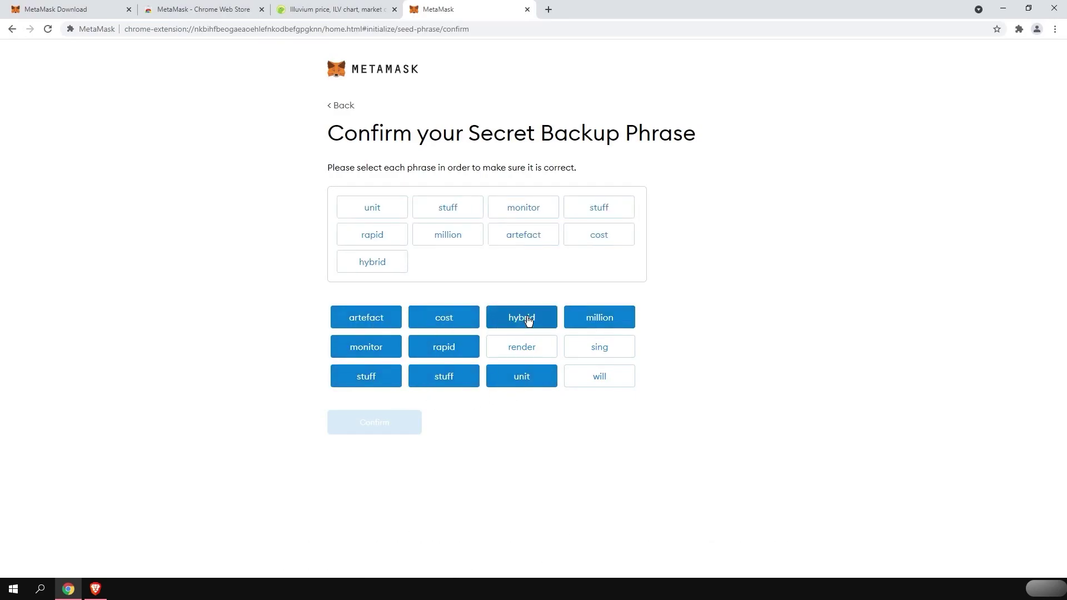
Step: Drag the remaining misplaced words into their correct positions and confirm the phrase
drag(528, 320, 534, 251)
drag(522, 347, 537, 248)
drag(459, 262, 428, 264)
click(391, 425)
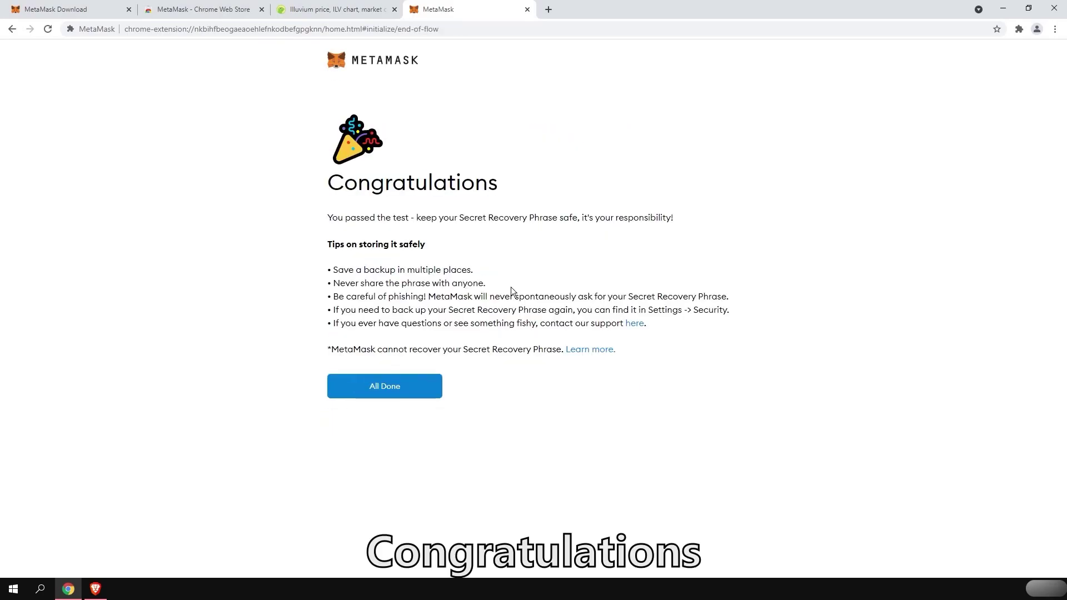
Step: Click All Done, close the What's new popup, and copy the Account 1 address
click(395, 391)
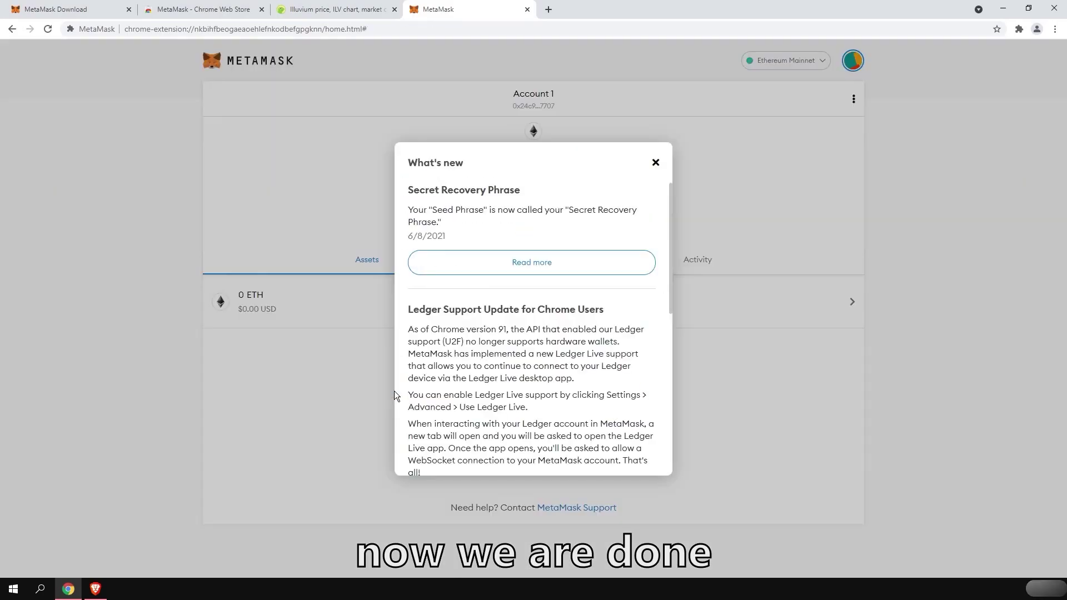
click(655, 163)
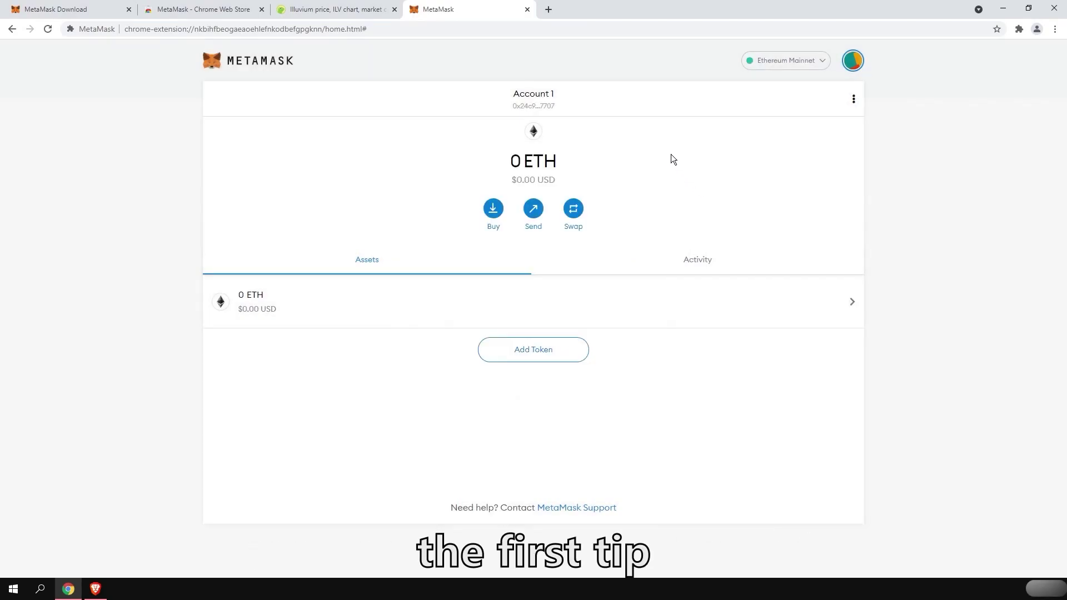
click(535, 114)
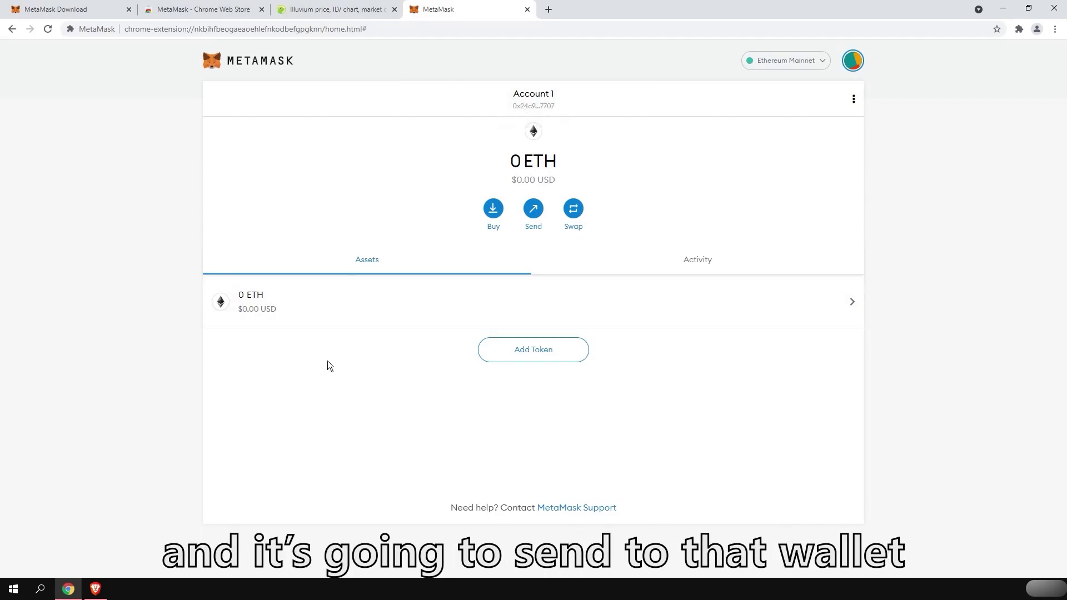
Step: Switch the Advanced gas controls toggle ON under Settings > Advanced
click(854, 66)
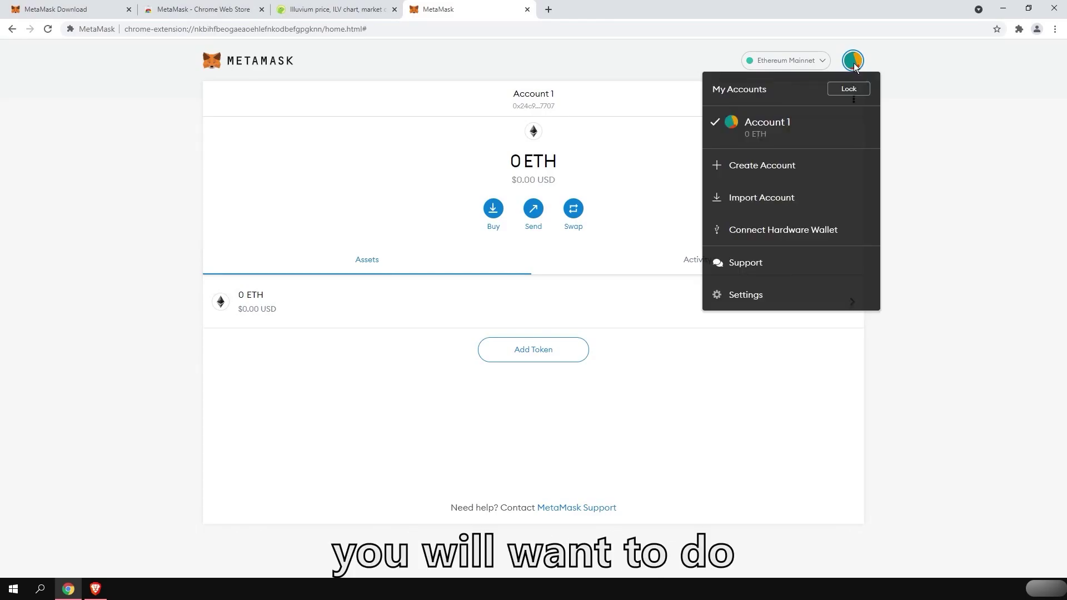
click(801, 293)
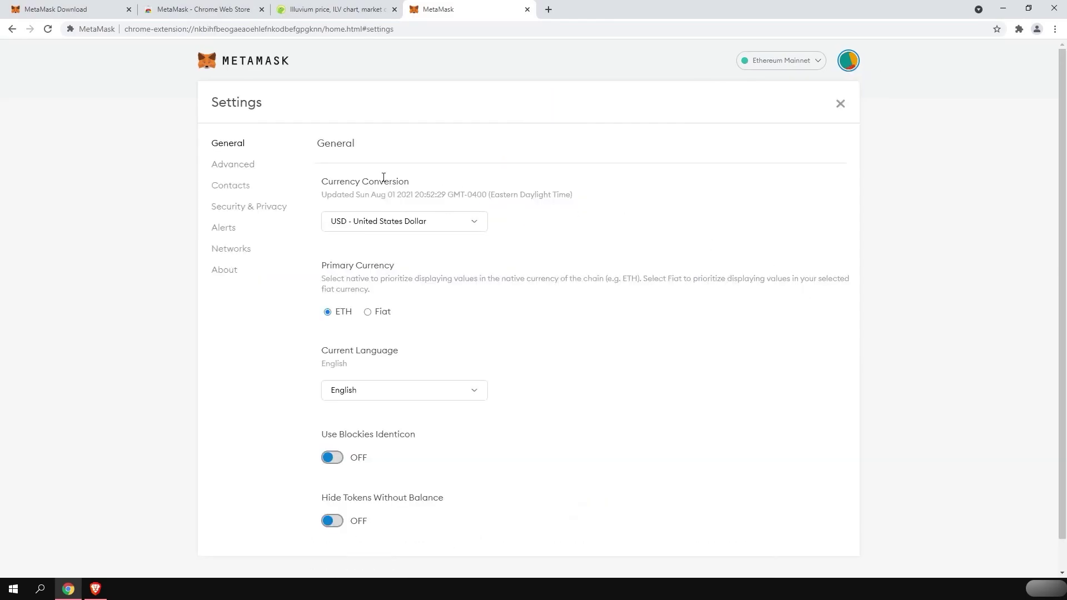
click(233, 165)
scroll(500, 308, down, 2)
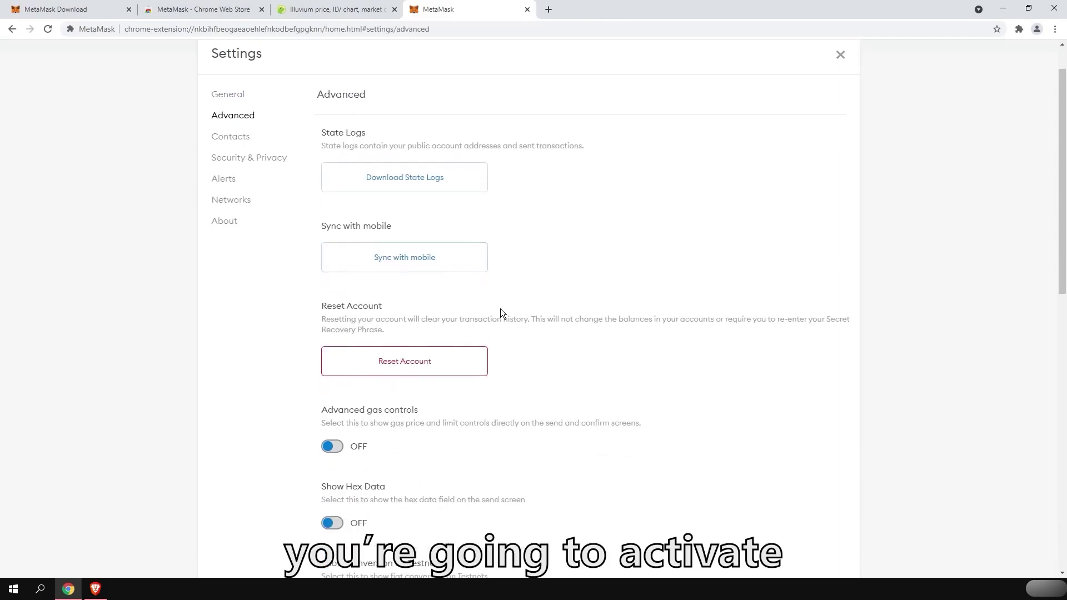
click(332, 403)
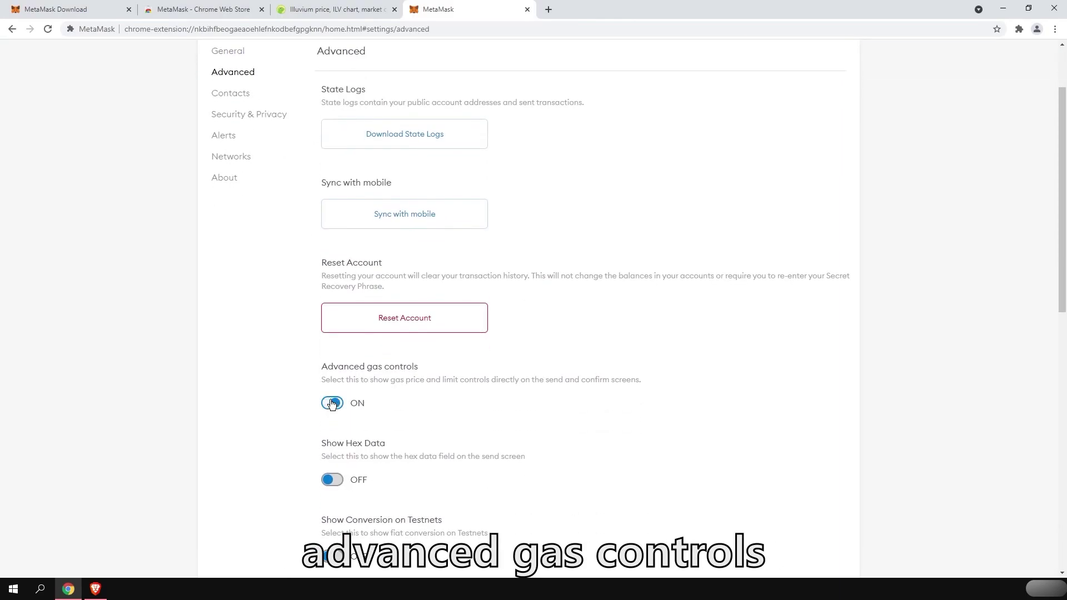
scroll(579, 364, up, 2)
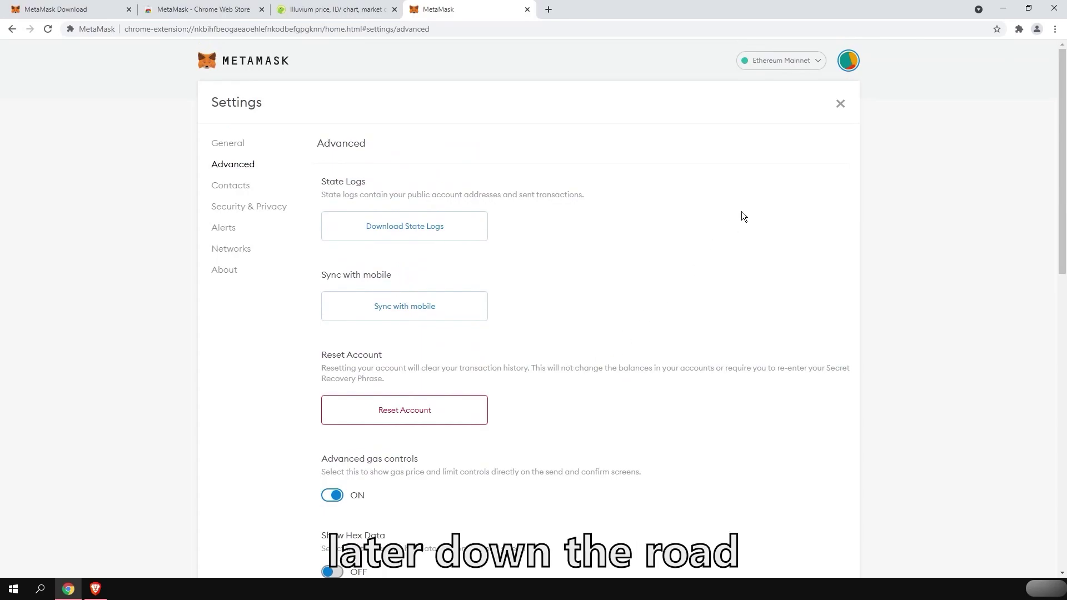
Step: Rename Account 1 to 'Metamask' in Account details, then close the dialog
click(841, 104)
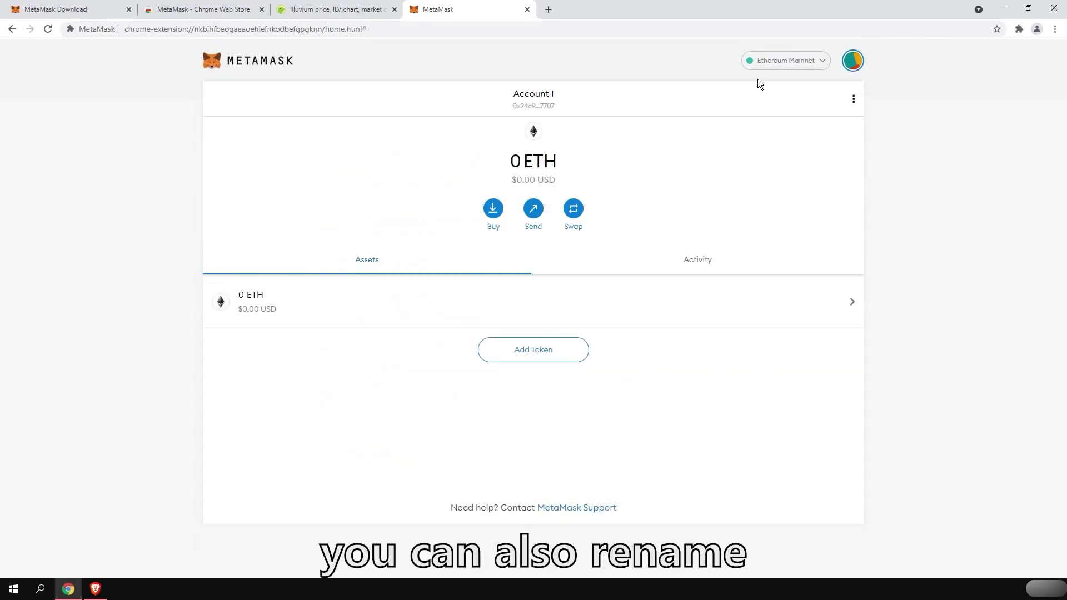
click(853, 61)
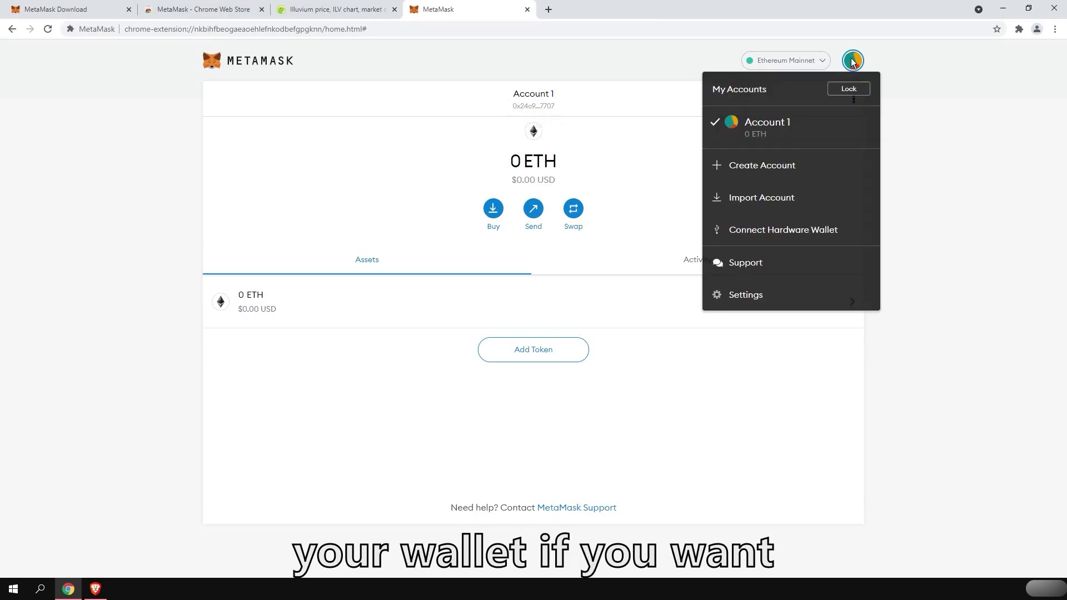
click(901, 95)
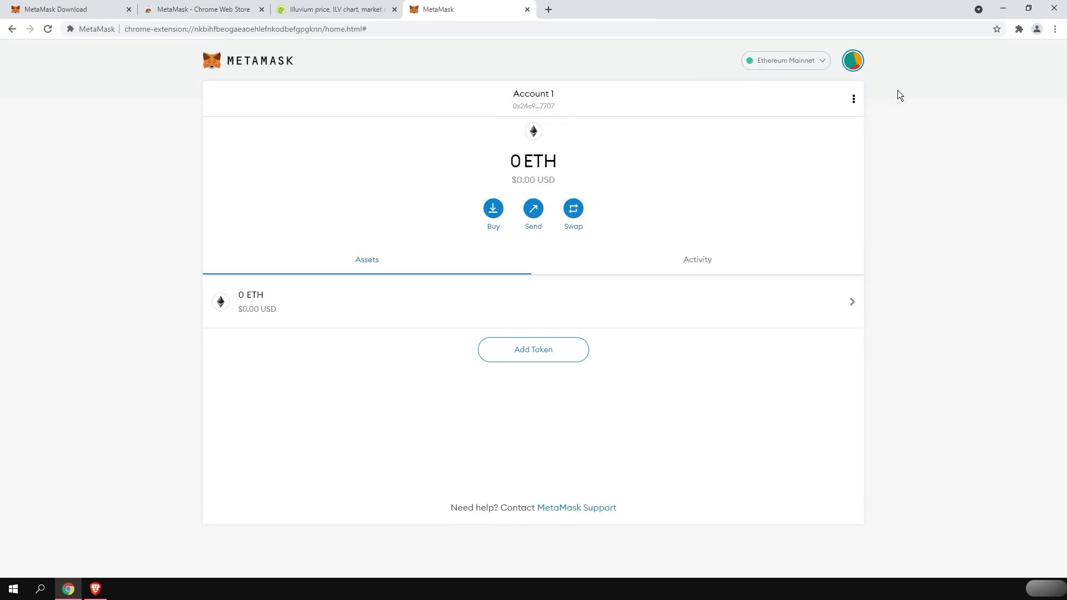
click(855, 101)
click(841, 120)
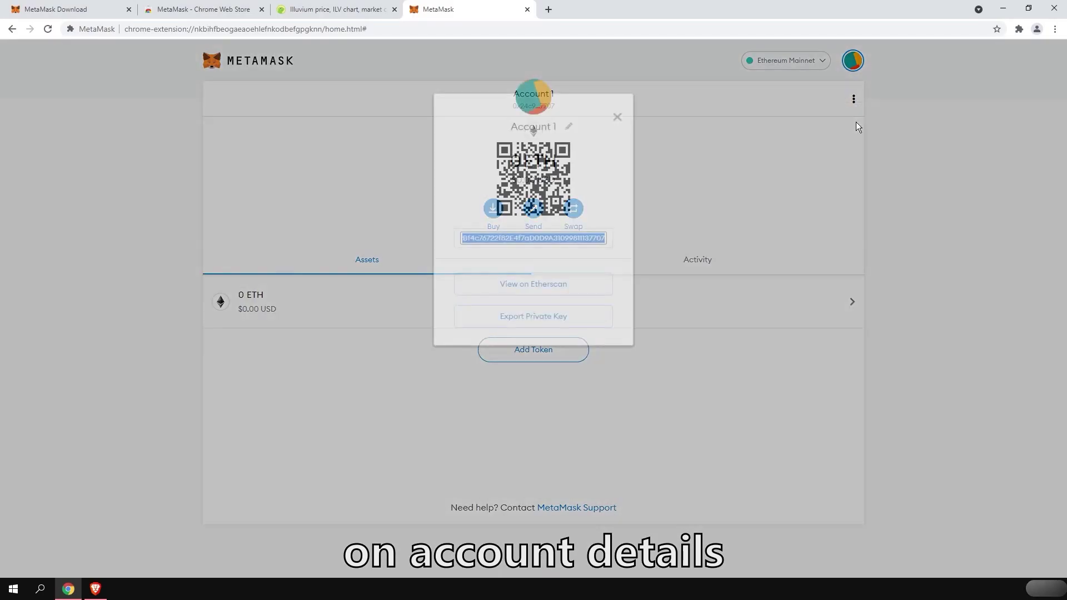
click(571, 128)
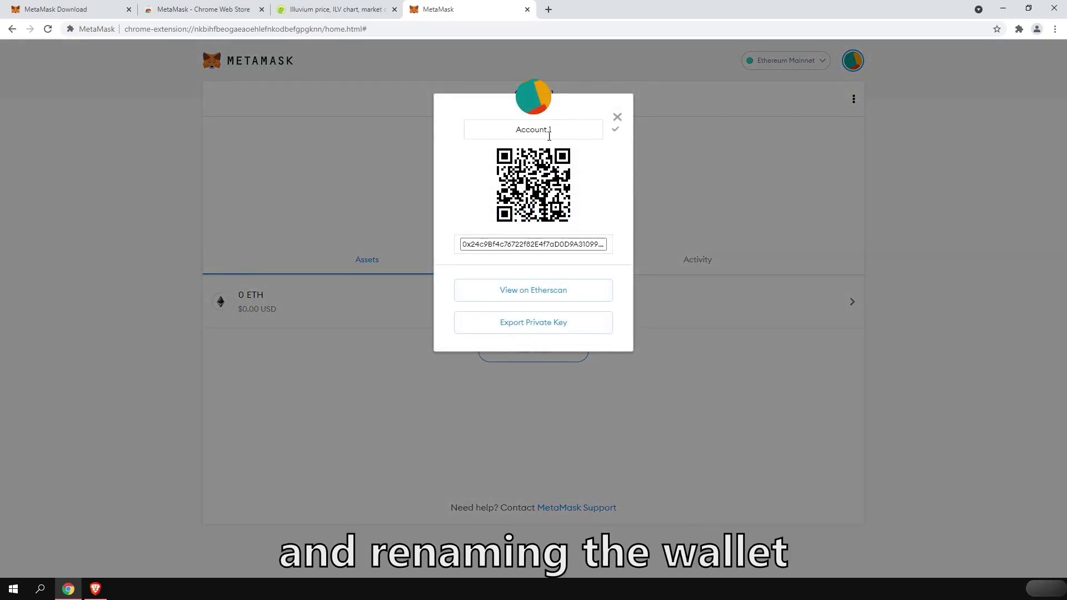
drag(551, 129, 481, 142)
text(Metamask)
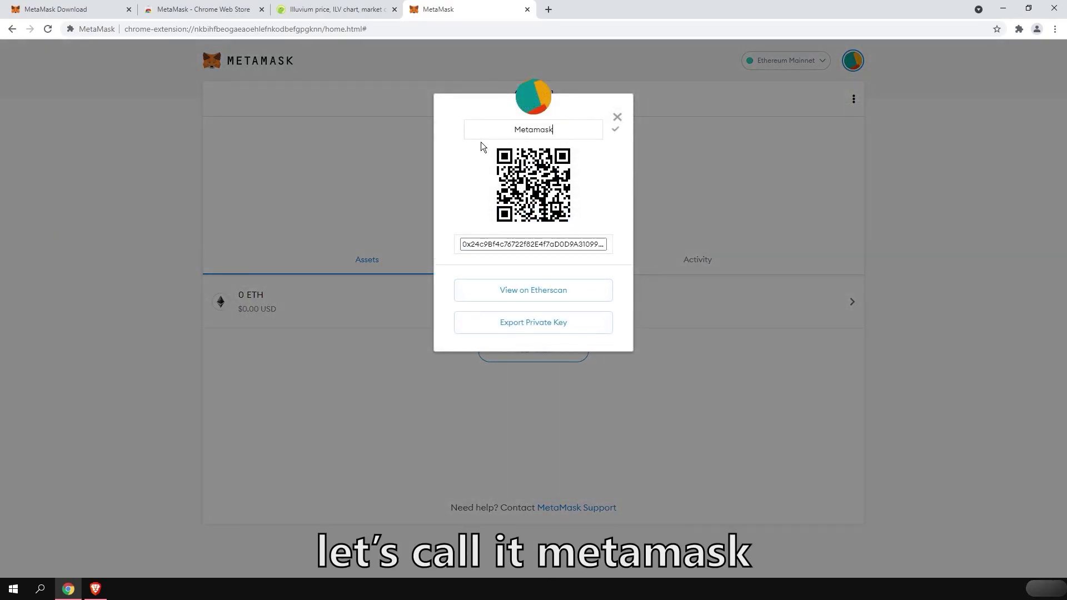
click(615, 130)
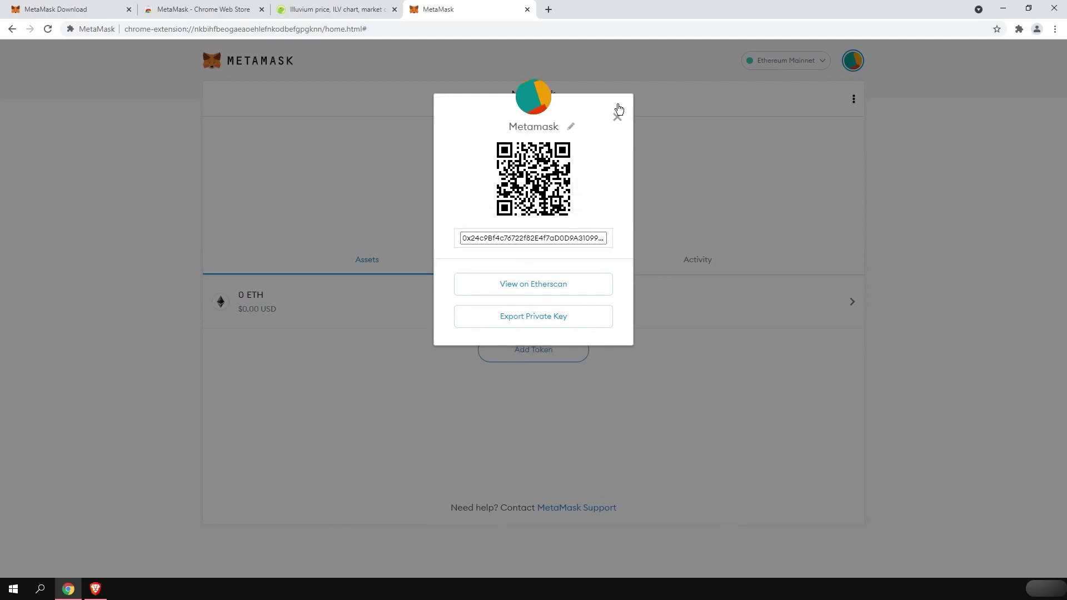
click(617, 115)
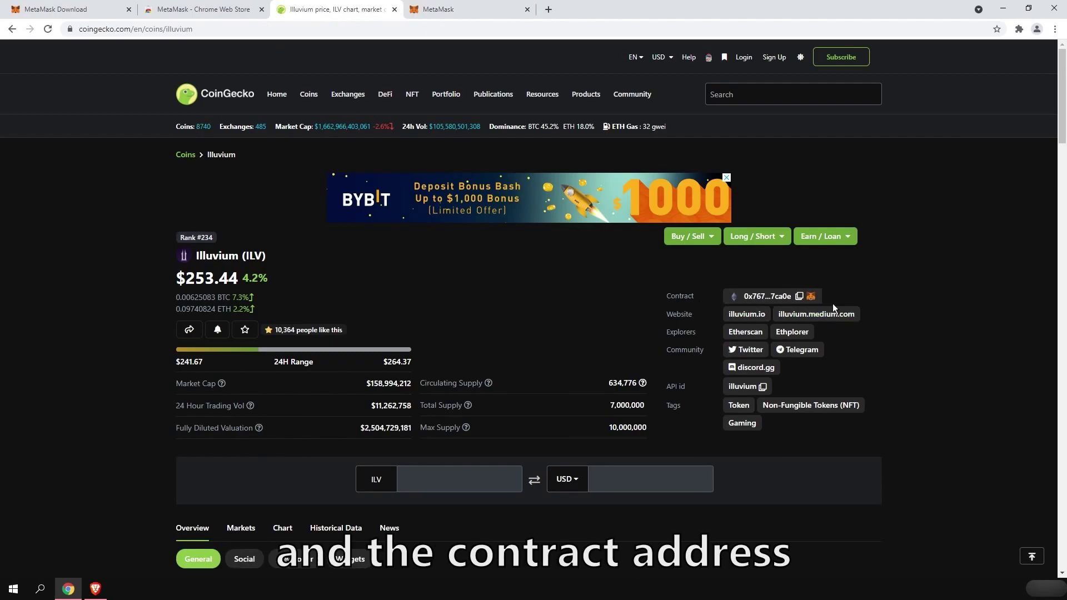
Step: Copy the ILV contract address with the copy icon on CoinGecko's Illuvium page
click(799, 297)
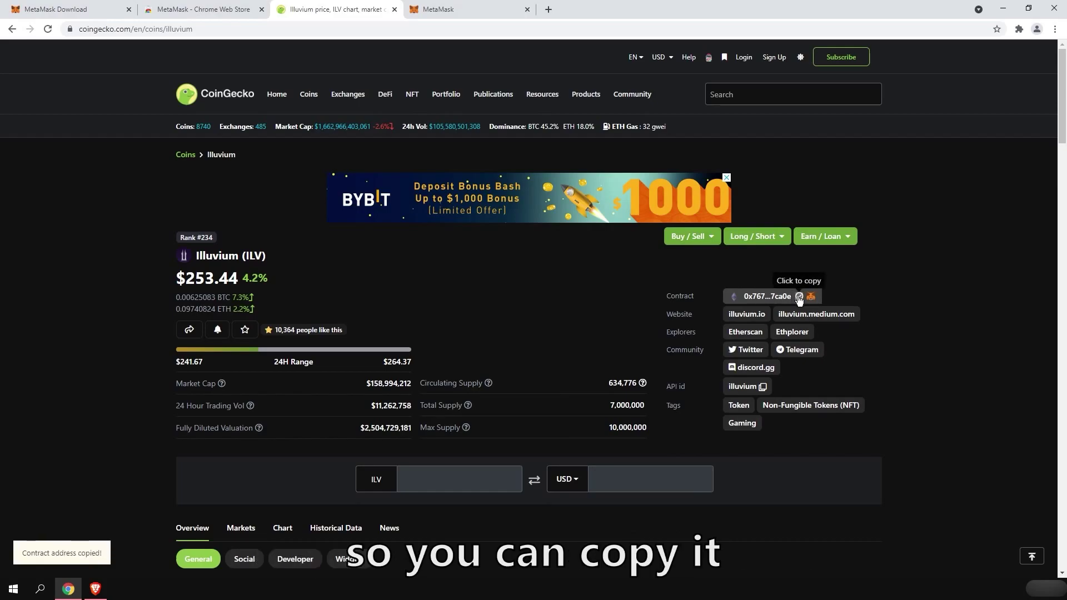
Step: Add ILV to MetaMask as a custom token from its pasted contract address, showing 0 ILV
click(465, 13)
click(530, 355)
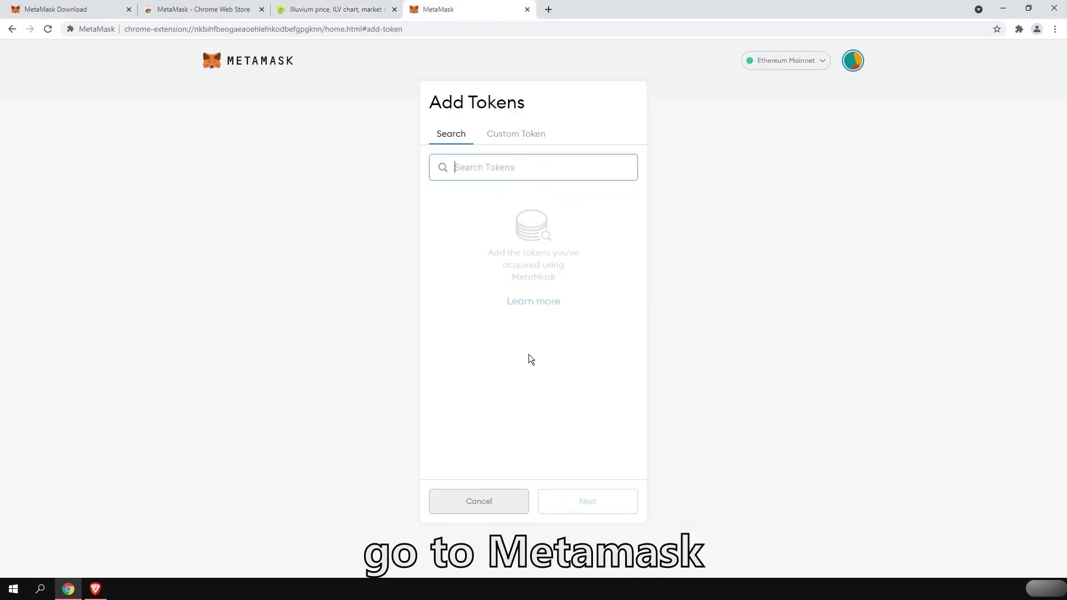
click(519, 136)
click(513, 186)
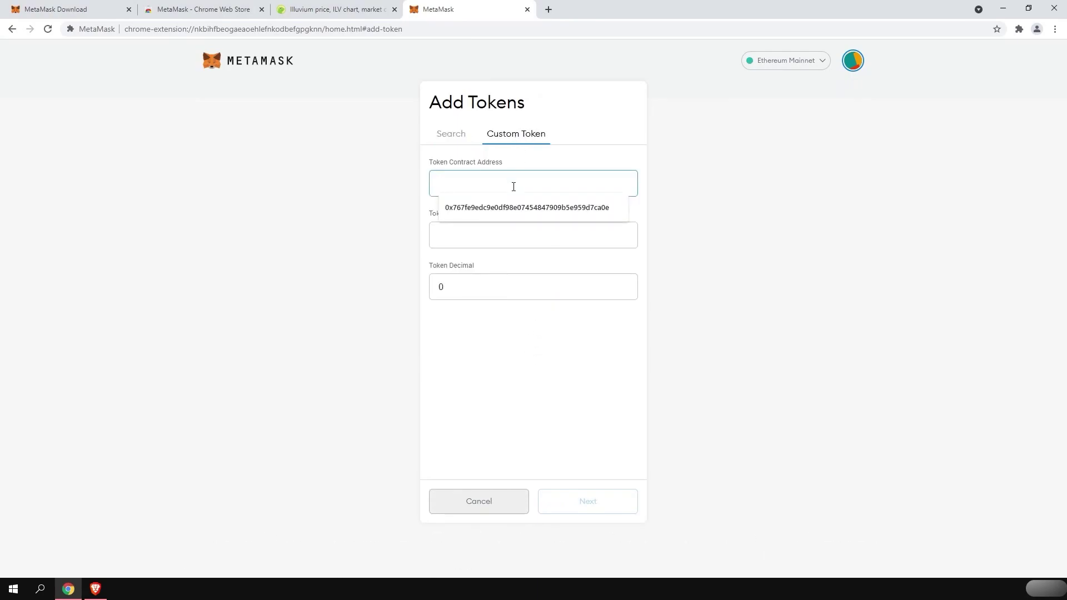
key(ctrl+v)
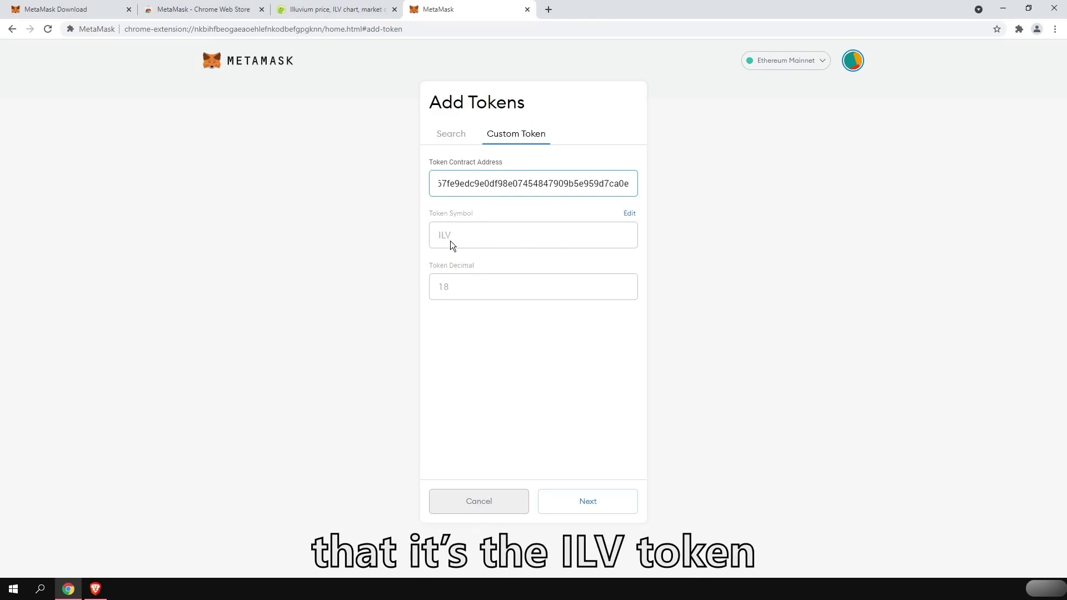
click(586, 501)
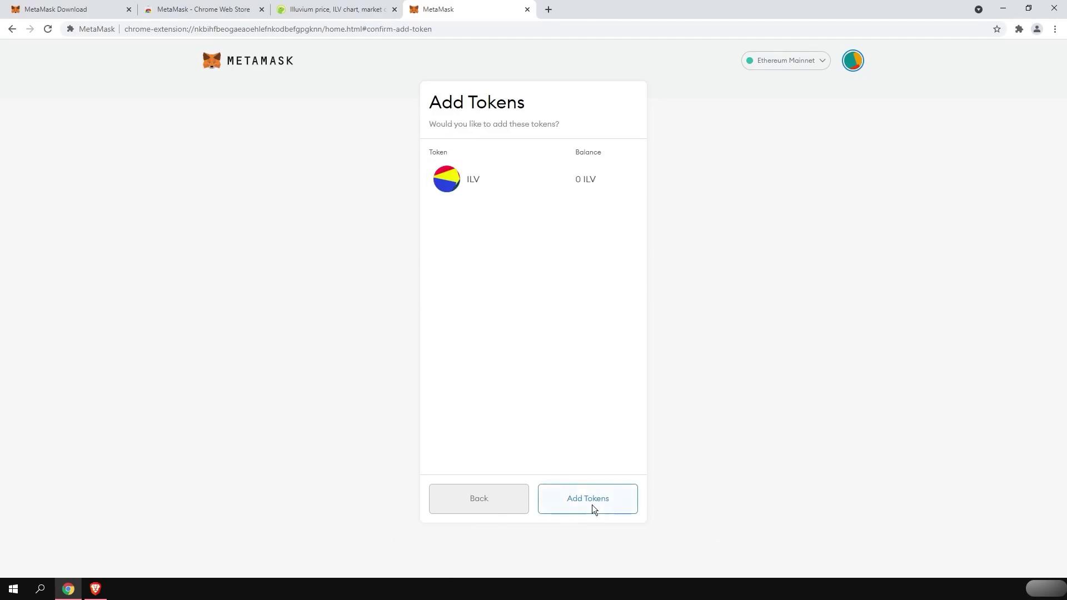
click(592, 506)
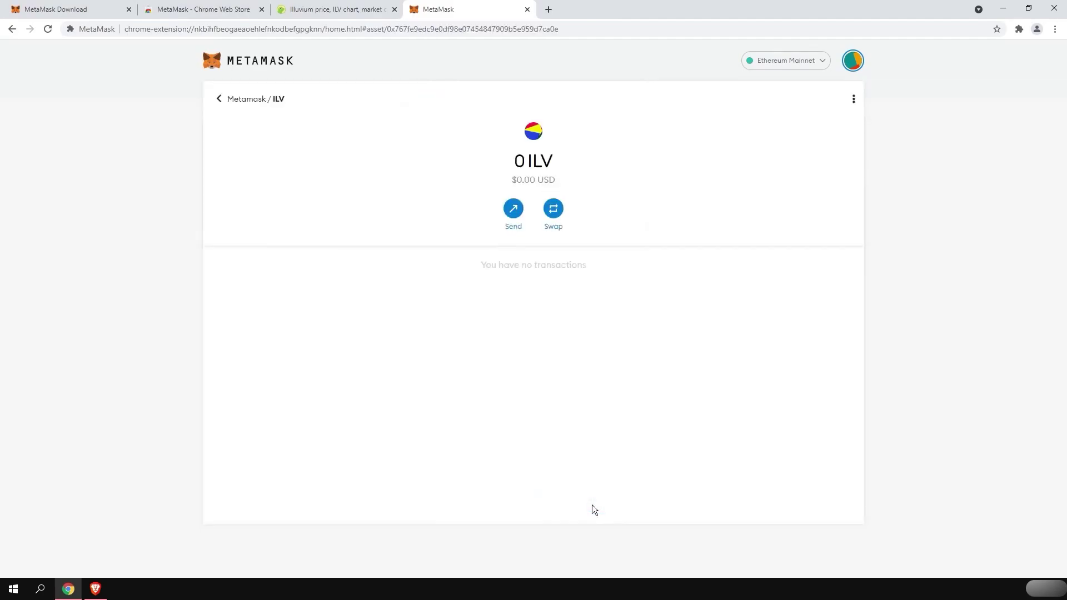
click(219, 100)
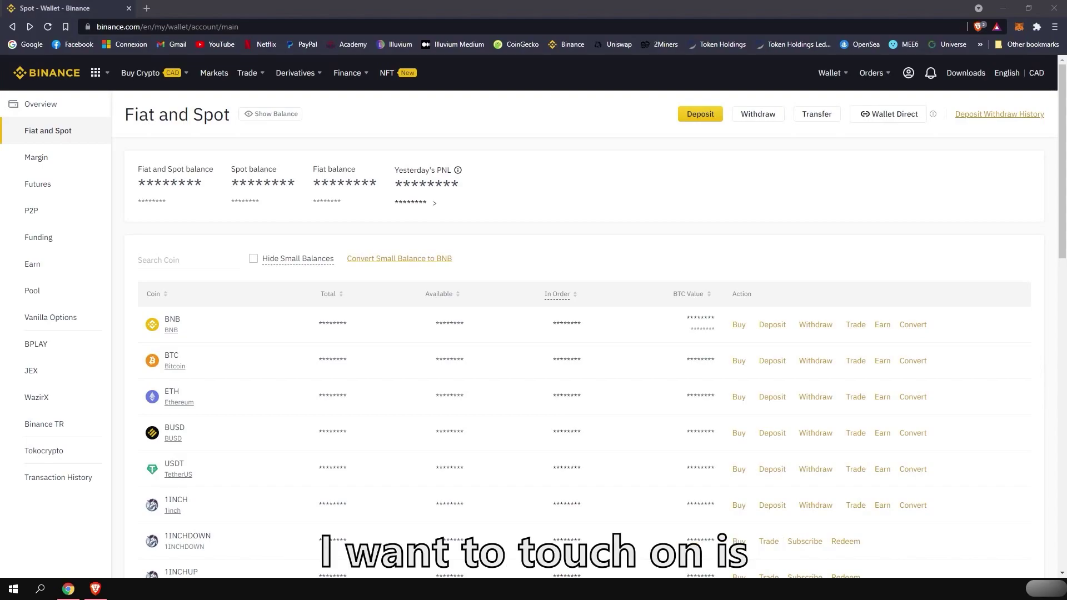
Step: Start a Binance ETH withdrawal to the pasted MetaMask address on the ETH Ethereum (ERC20) network
click(593, 194)
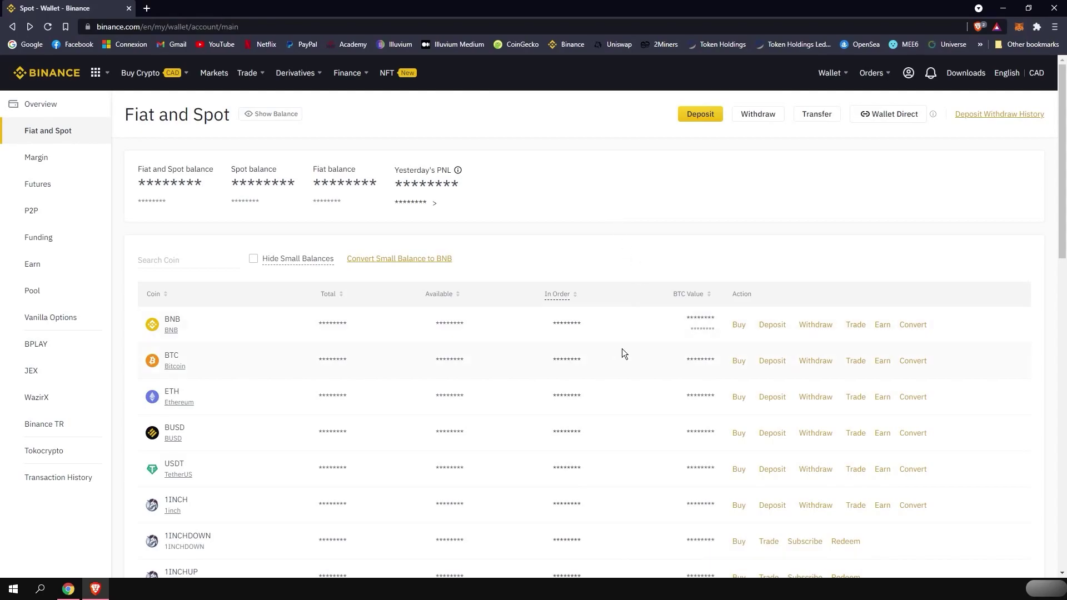
click(811, 399)
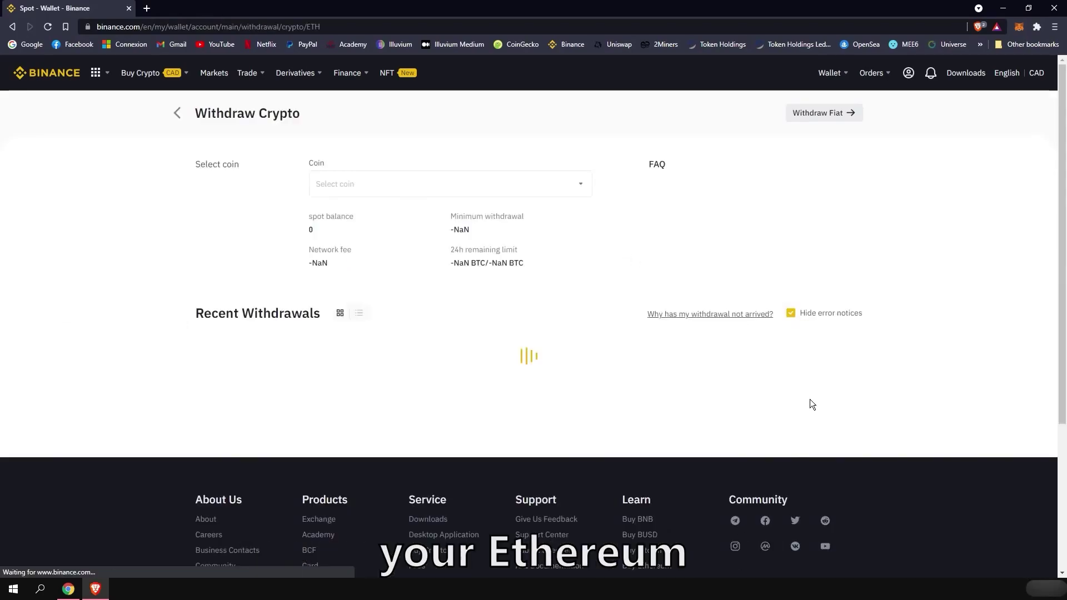
click(393, 278)
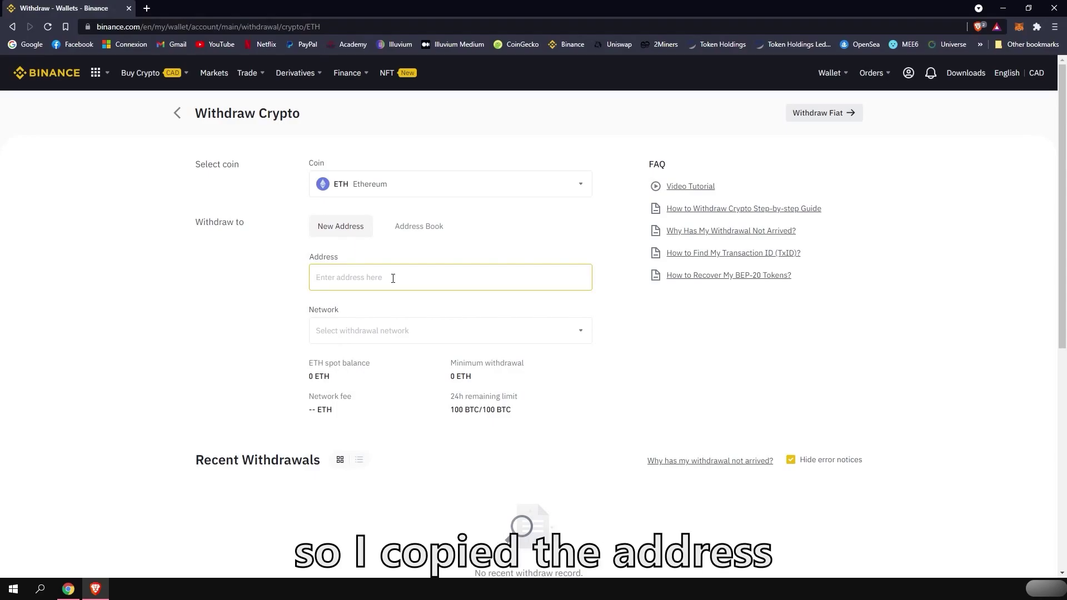
key(ctrl+v)
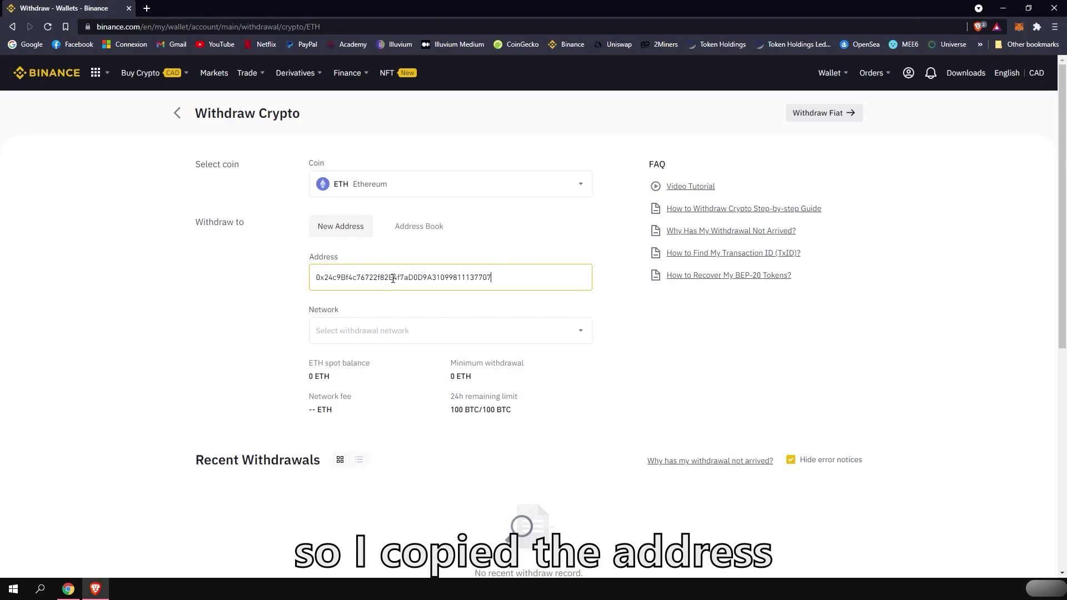
click(450, 330)
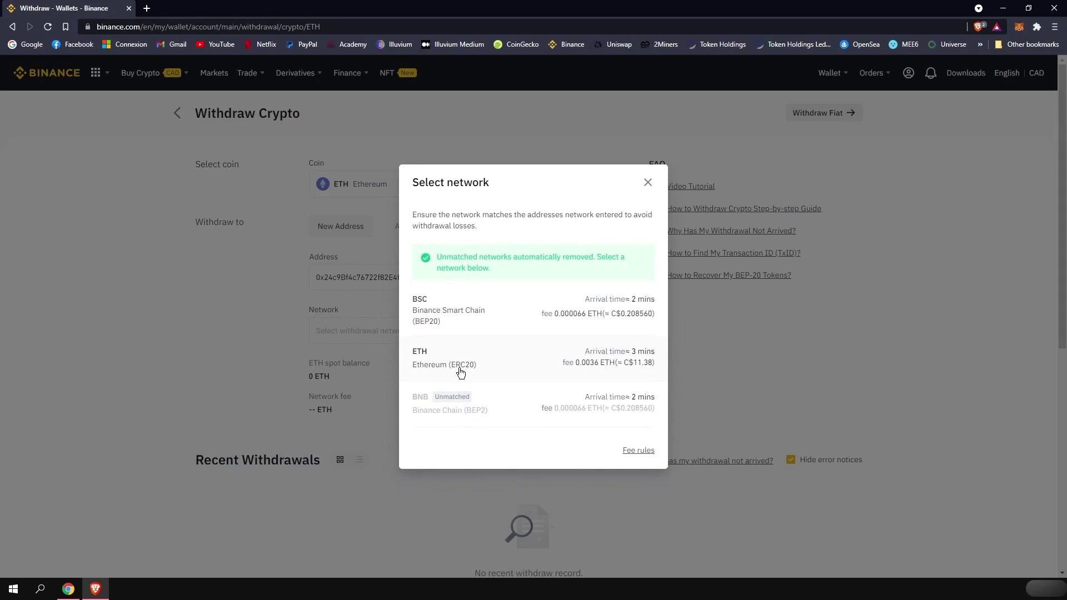
click(510, 372)
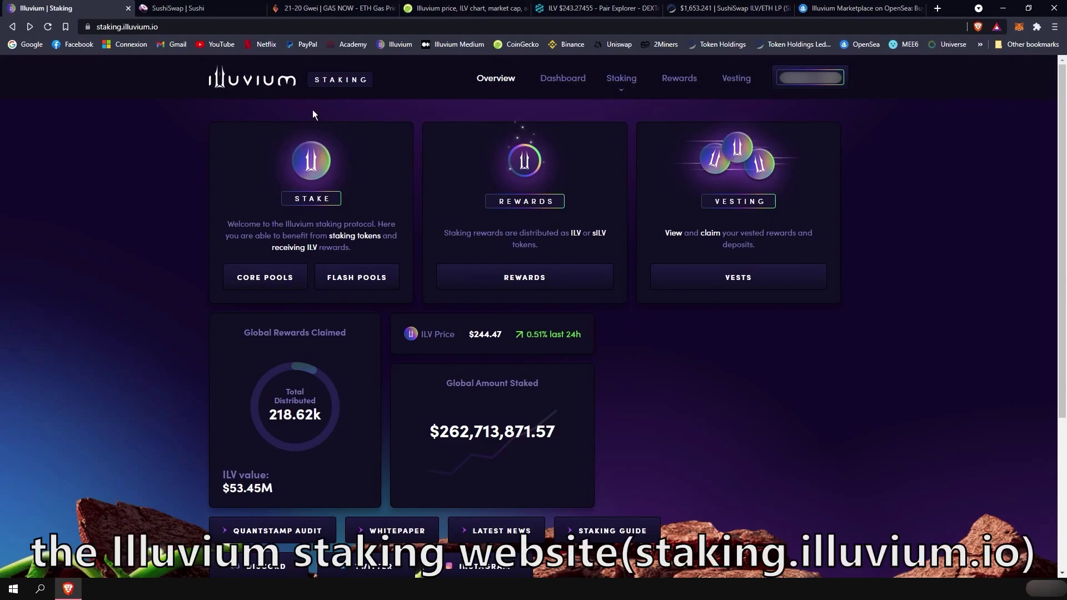
Step: Go to CORE POOLS and open the STAKE form on the ILV pool row
click(279, 285)
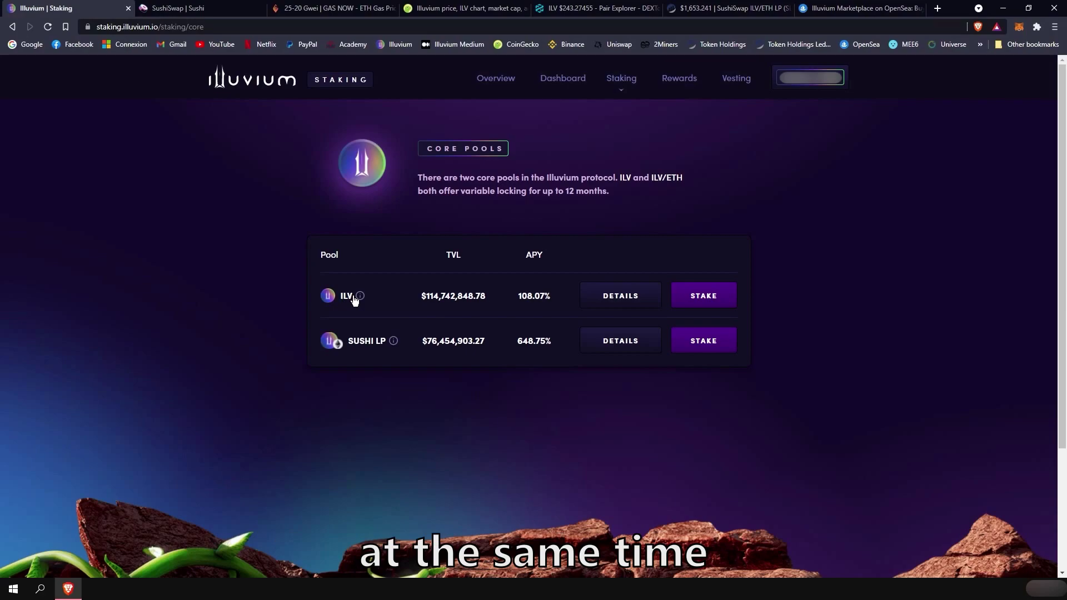
click(719, 302)
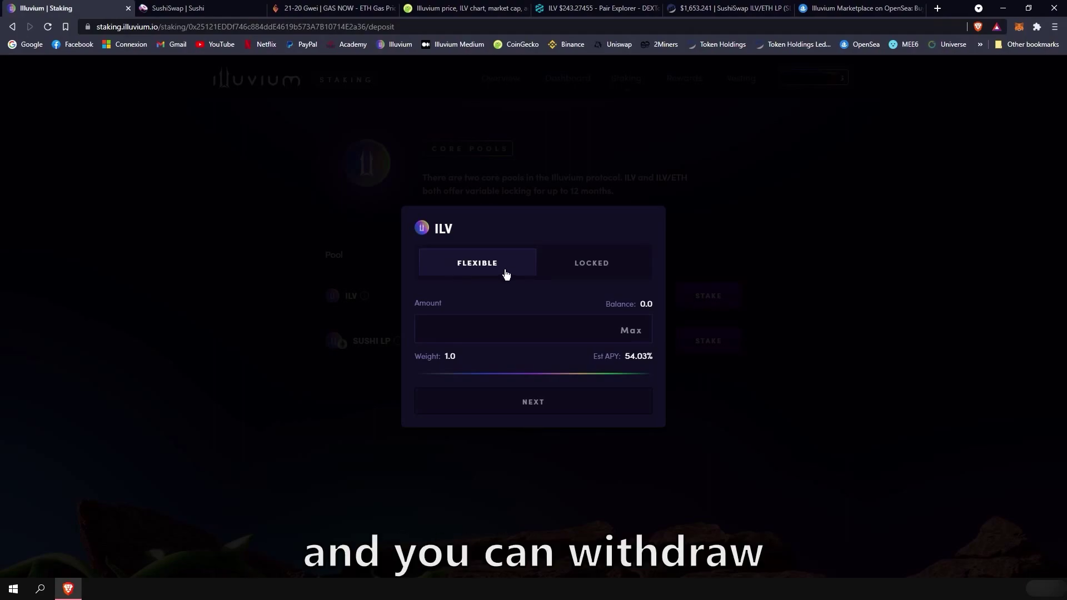
Step: Preview a 52-week locked ILV stake at weight 2.00, then leave the form for SushiSwap
click(575, 265)
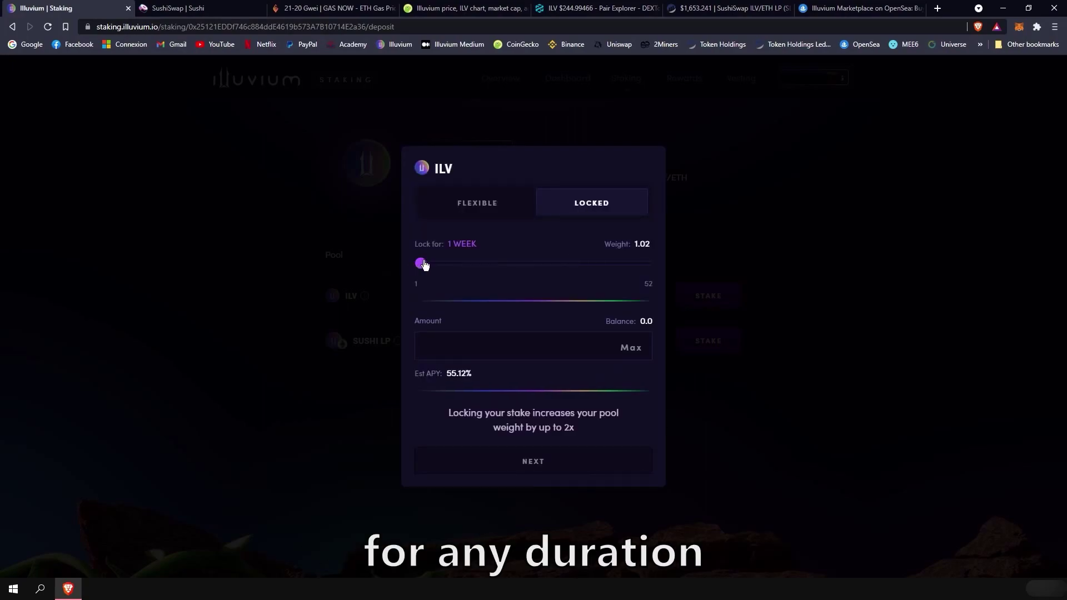
drag(420, 263, 665, 258)
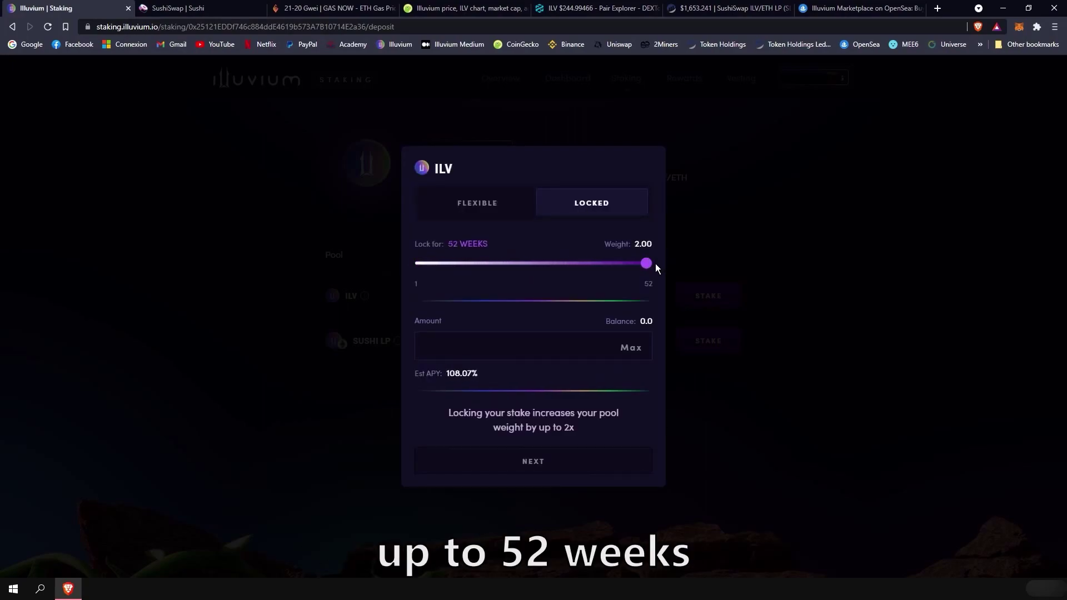
double_click(643, 244)
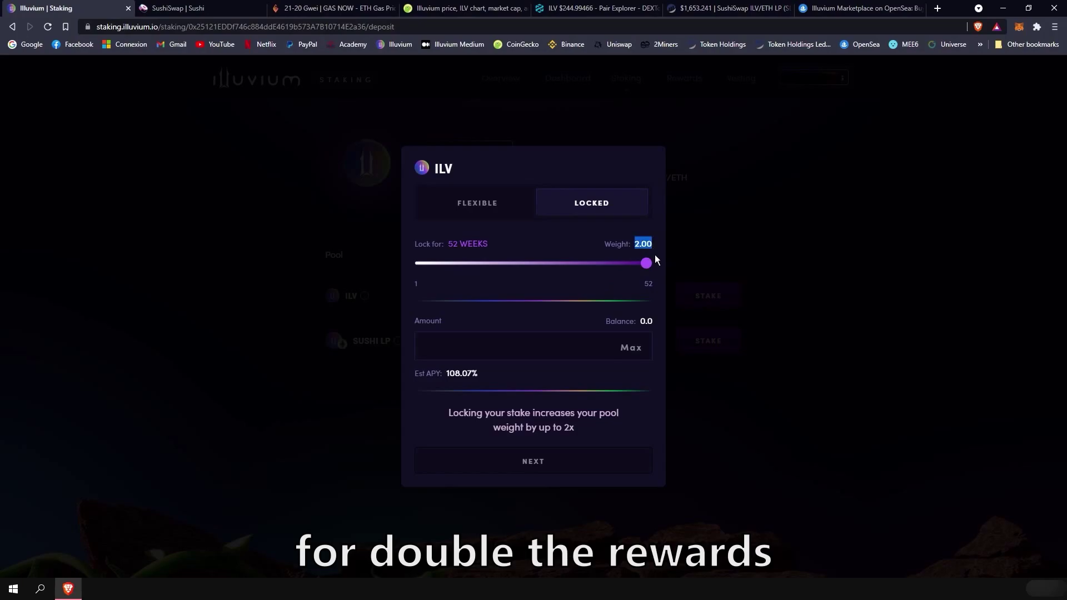
click(639, 253)
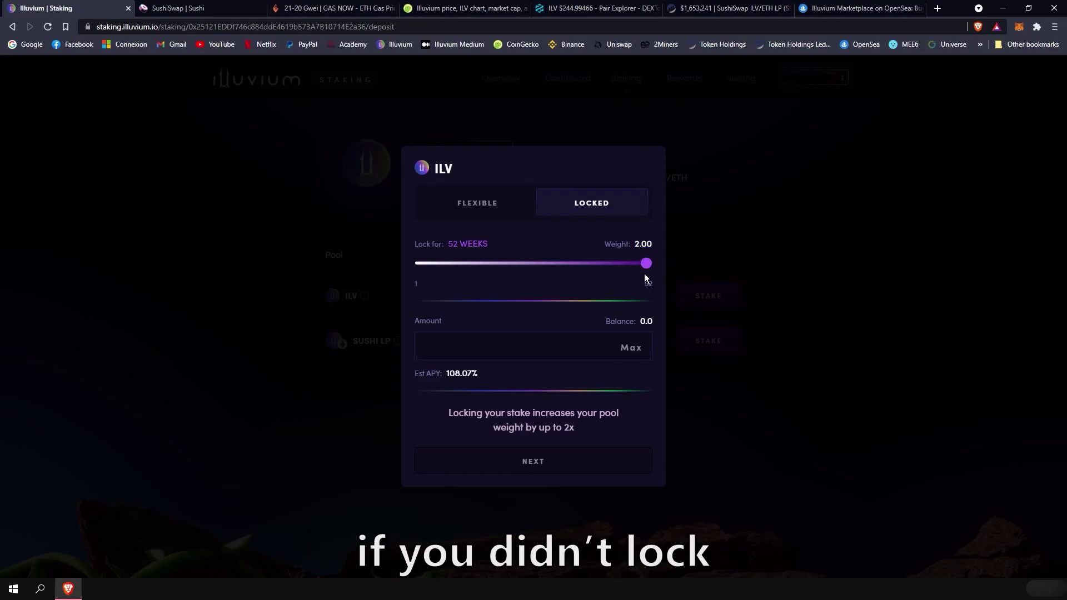
key(alt+Left)
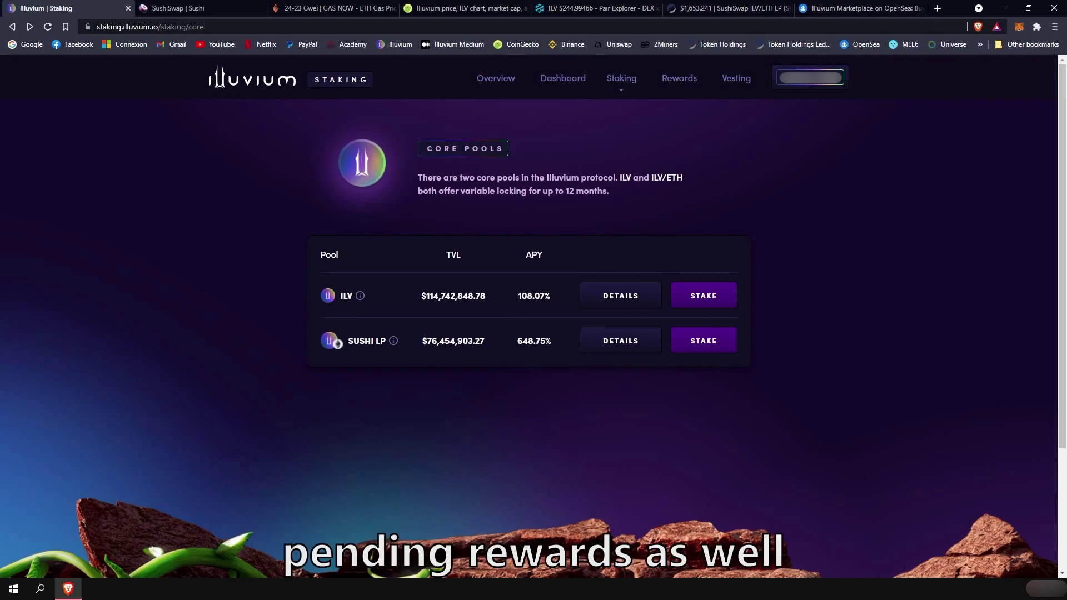
key(ctrl+Tab)
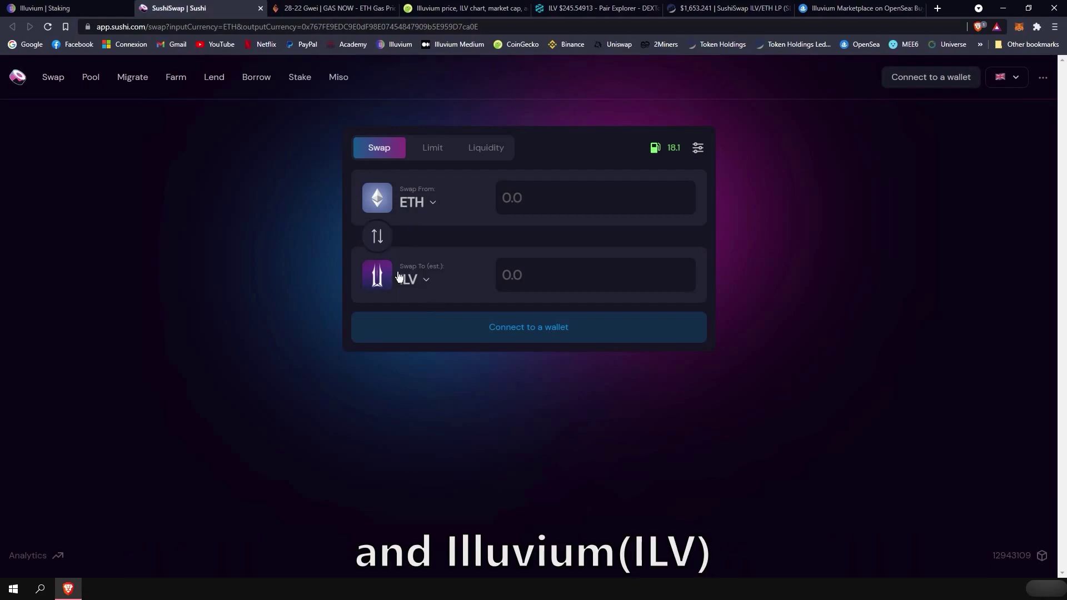
Step: Connect MetaMask to SushiSwap, approving the checked Ledger account
click(938, 82)
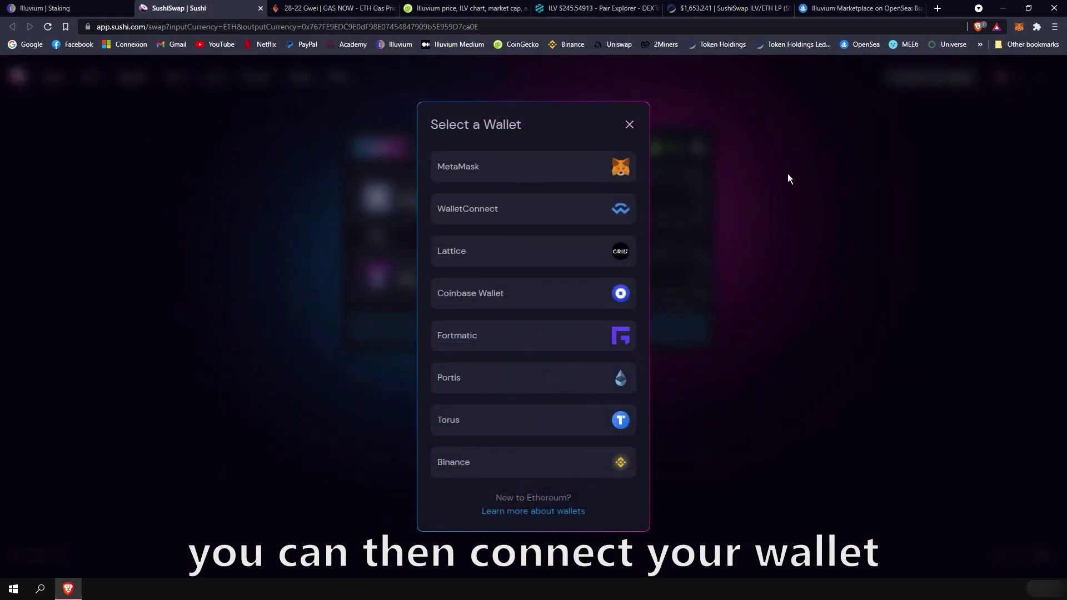
click(541, 181)
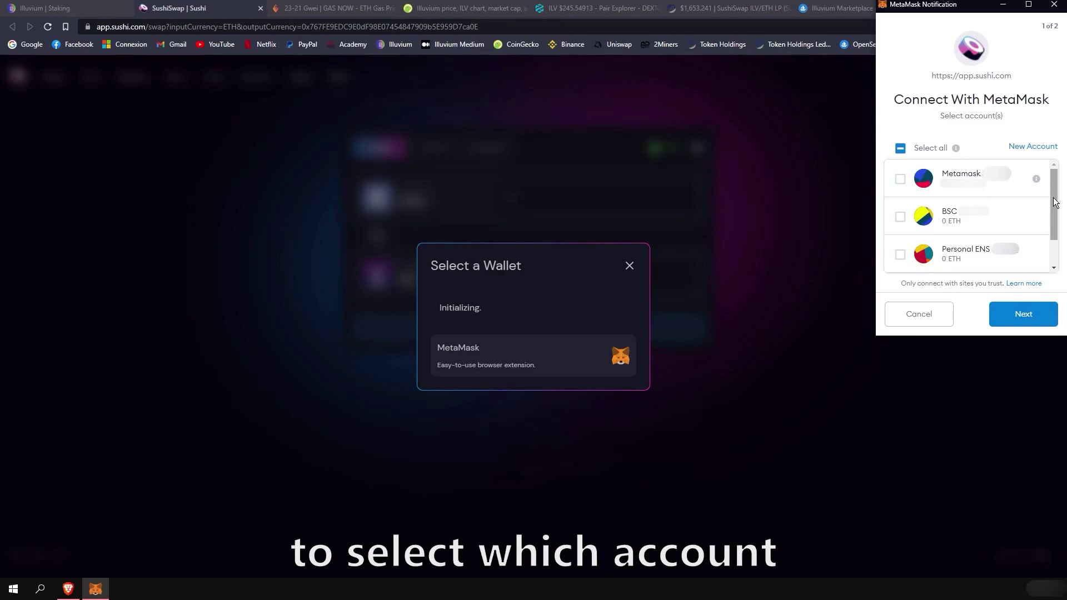
drag(1056, 203, 1058, 242)
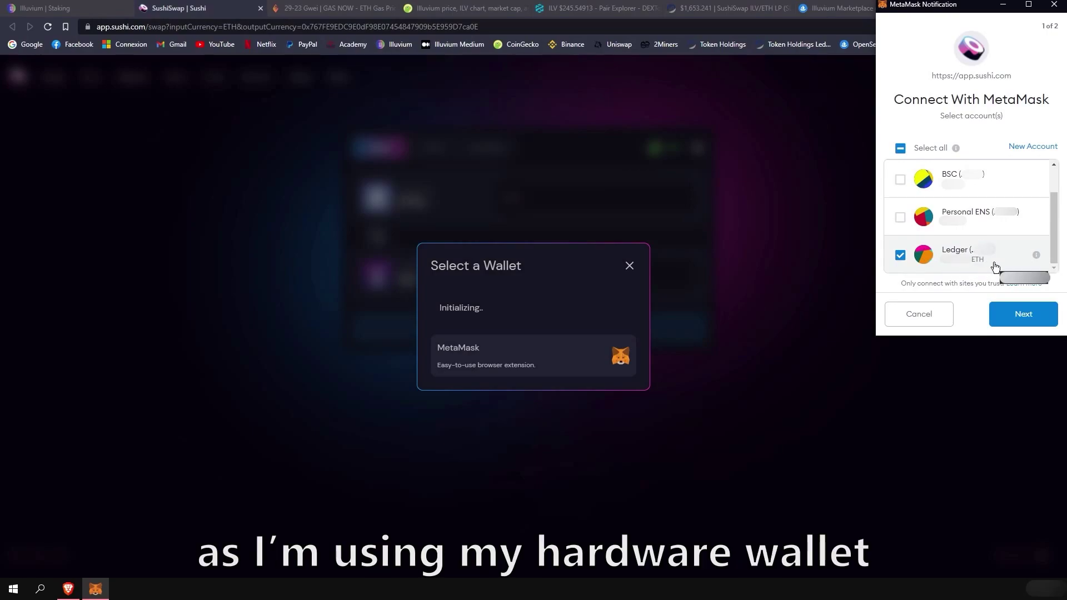
click(1017, 319)
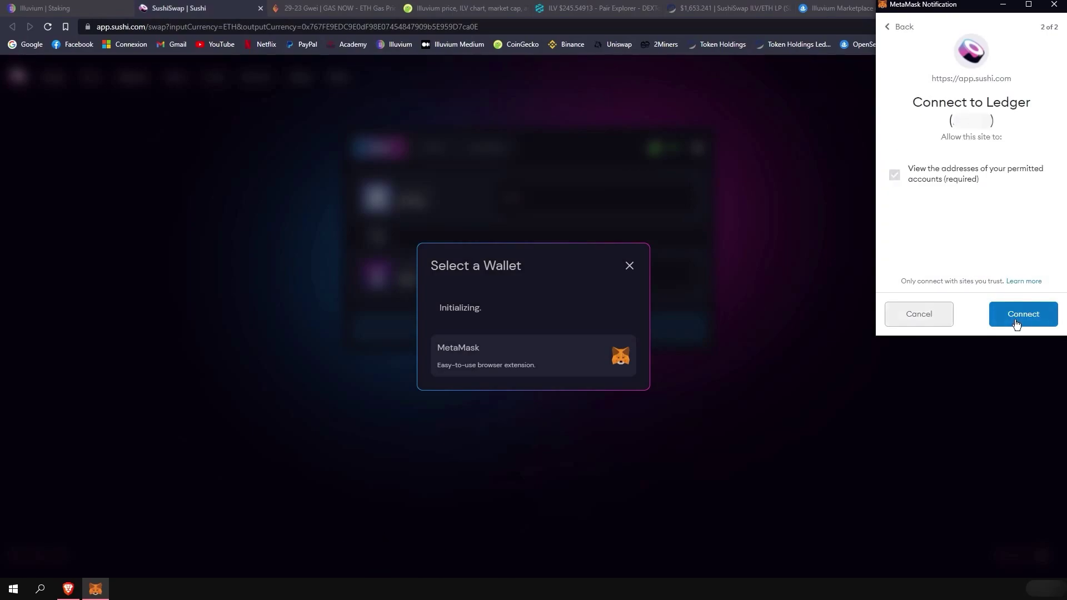
click(1016, 323)
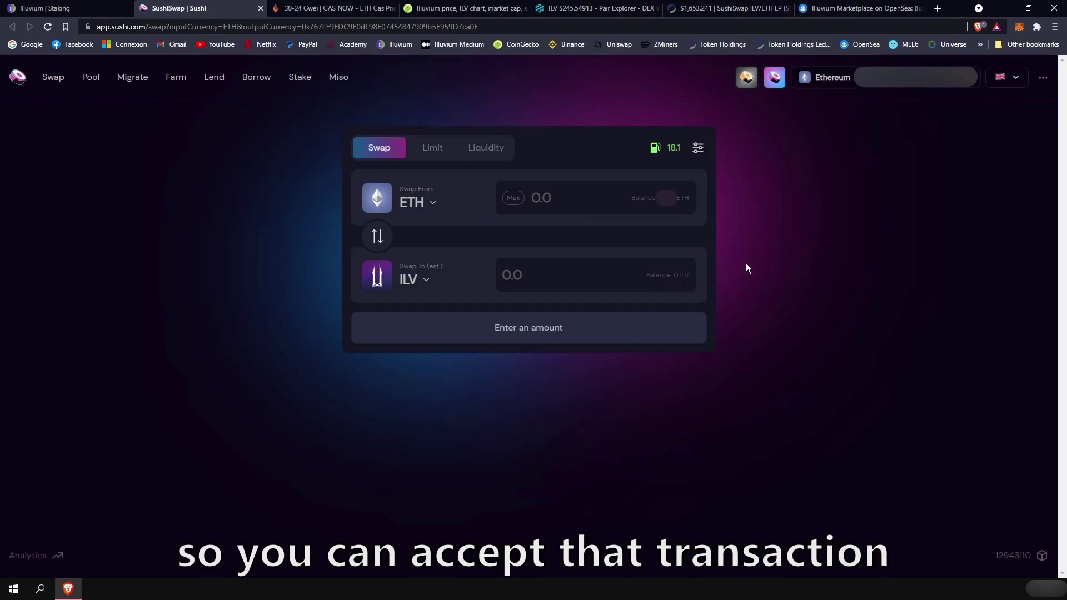
Step: Enter 0.5 ETH to swap for ILV, then check GasNow's gas forecast
click(577, 202)
text(0.5)
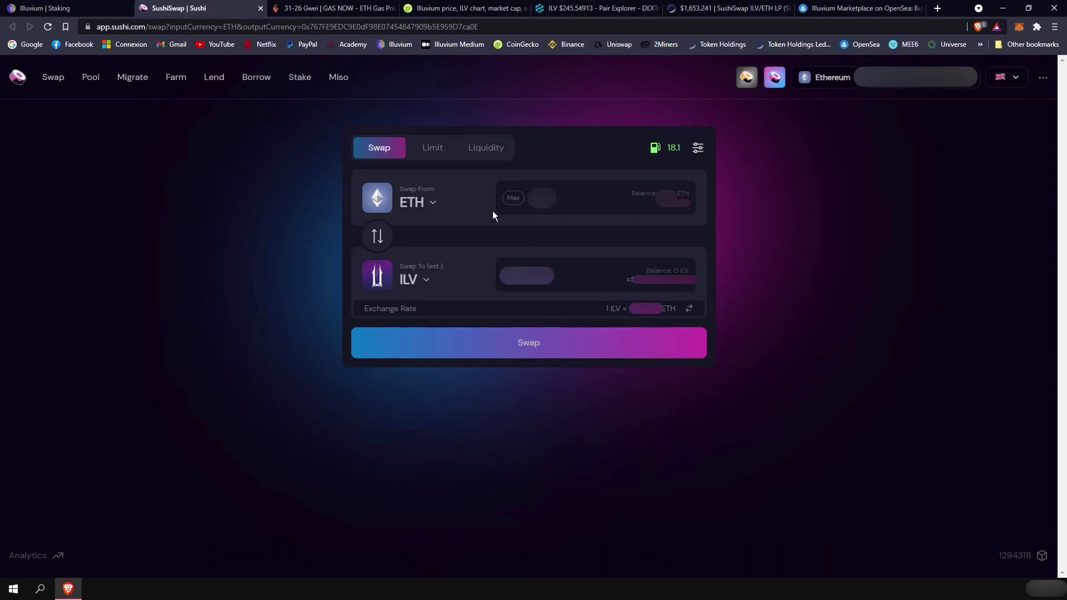
click(315, 7)
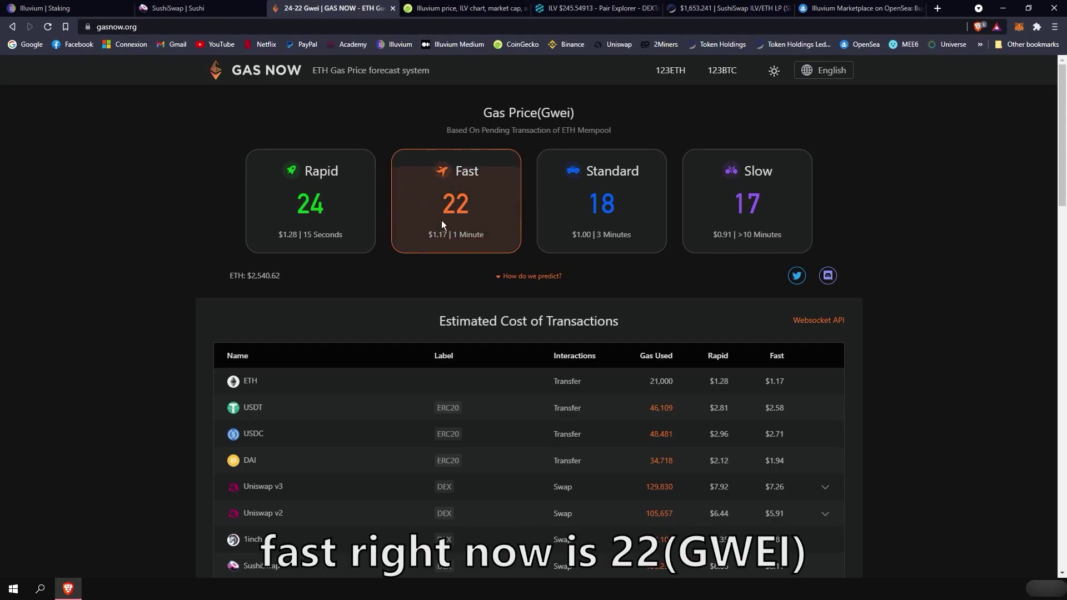
Step: Review and confirm the ETH-to-ILV swap on SushiSwap
key(ctrl+shift+Tab)
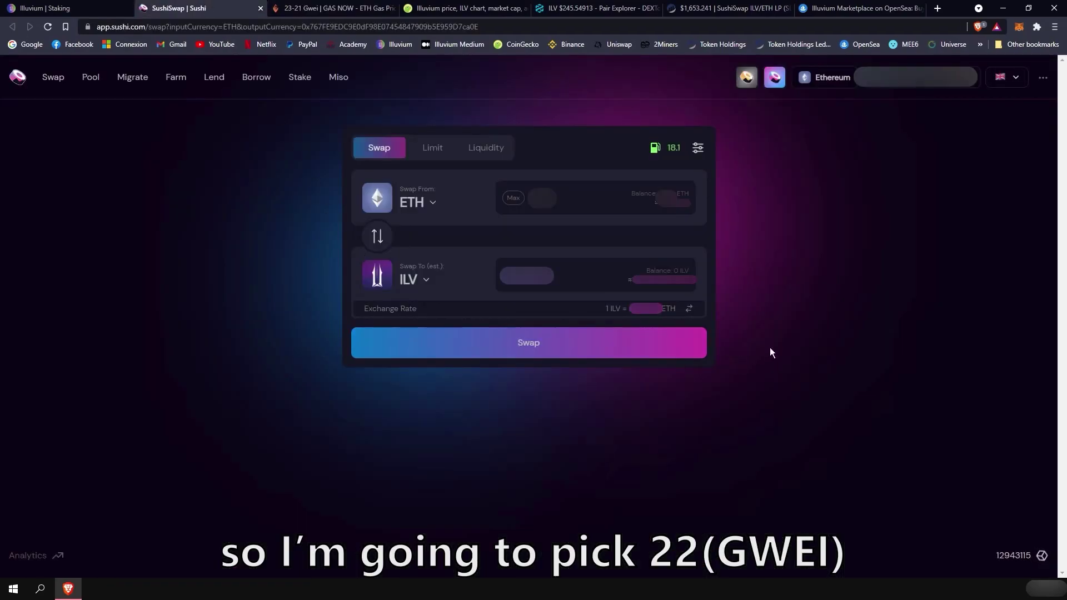
click(540, 351)
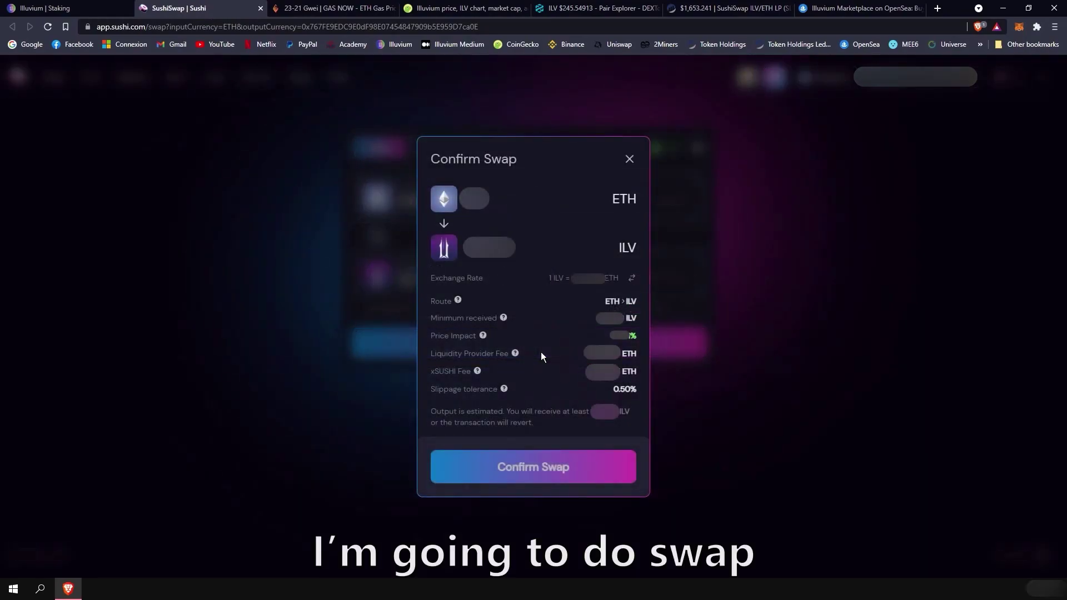
click(581, 471)
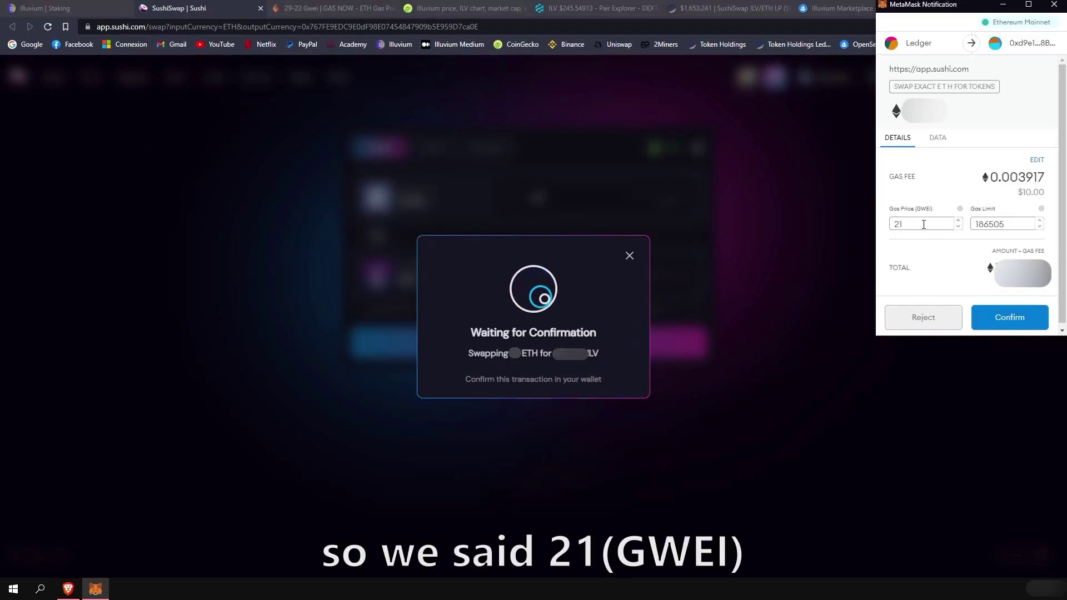
Step: After rechecking GasNow, raise the MetaMask gas price from 21 to 23 gwei and confirm
click(330, 5)
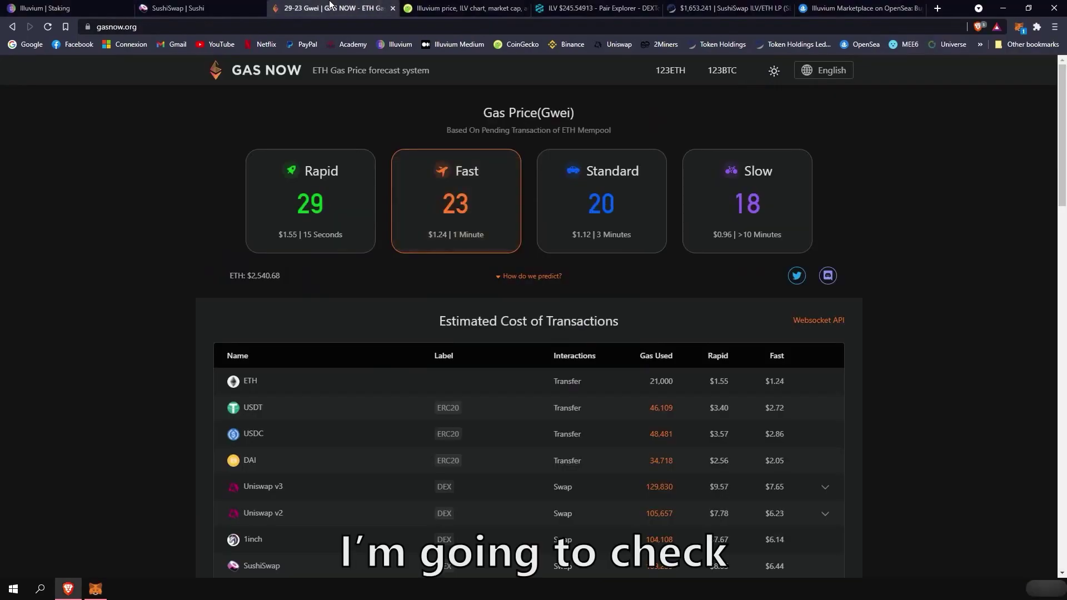
click(218, 5)
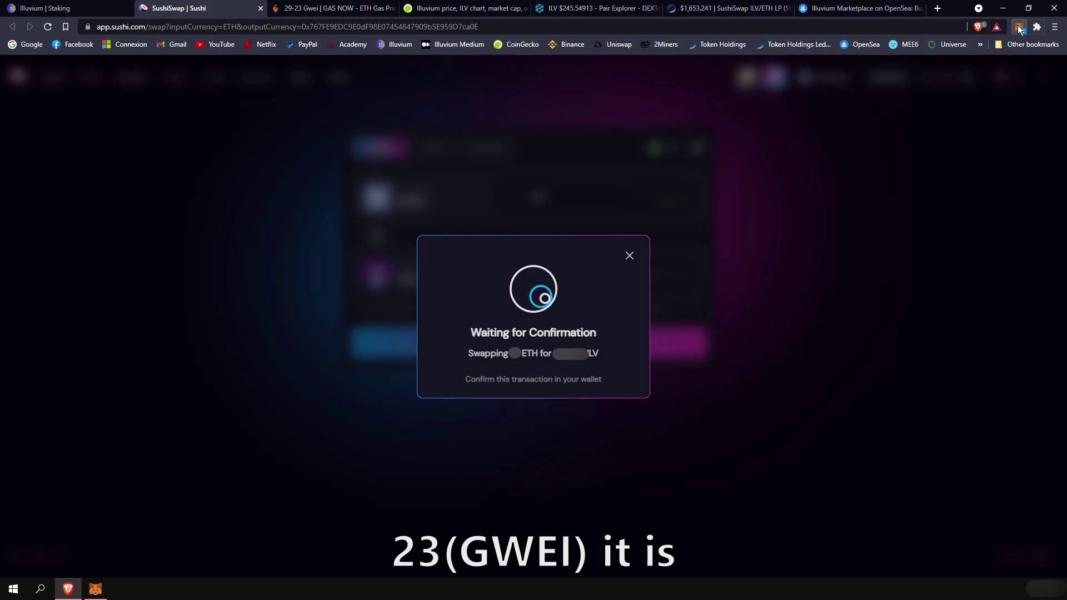
click(1019, 27)
click(918, 243)
click(918, 244)
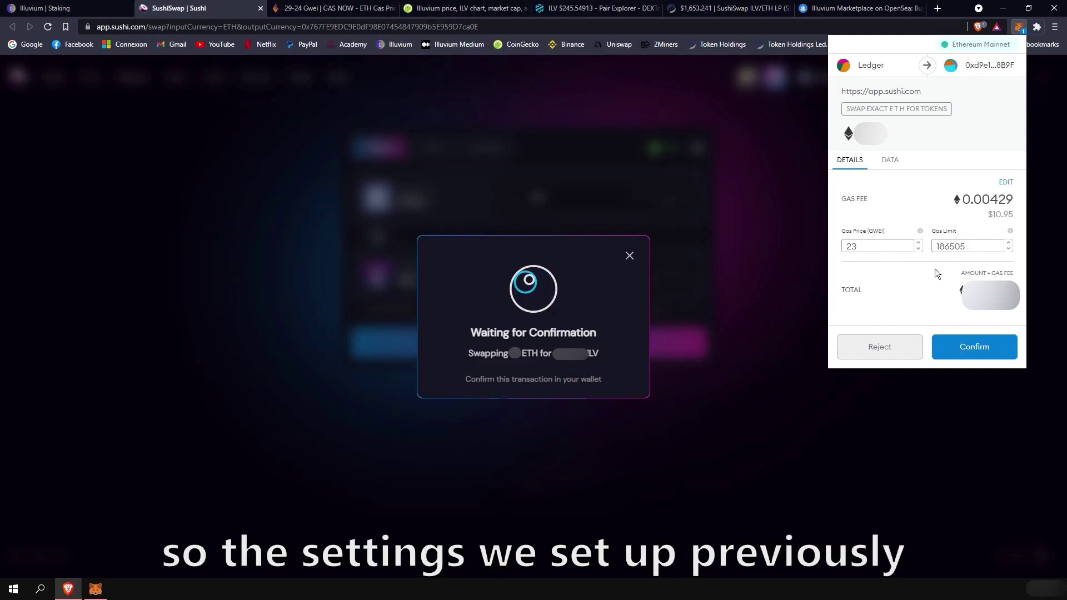
click(993, 350)
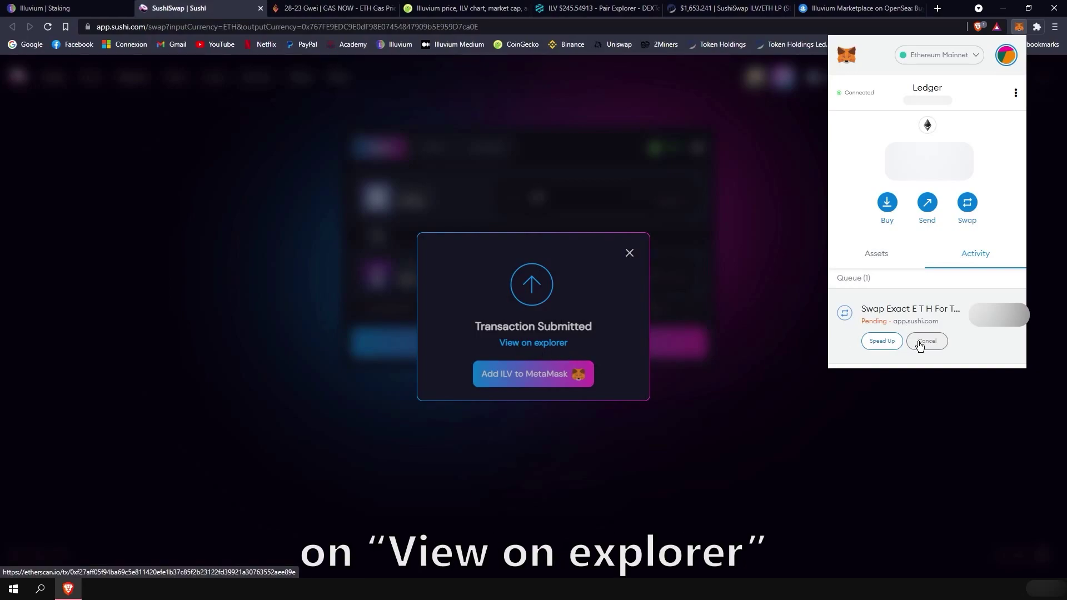
Step: Check the pending swap transaction on Etherscan from MetaMask Activity, then close that tab
click(953, 329)
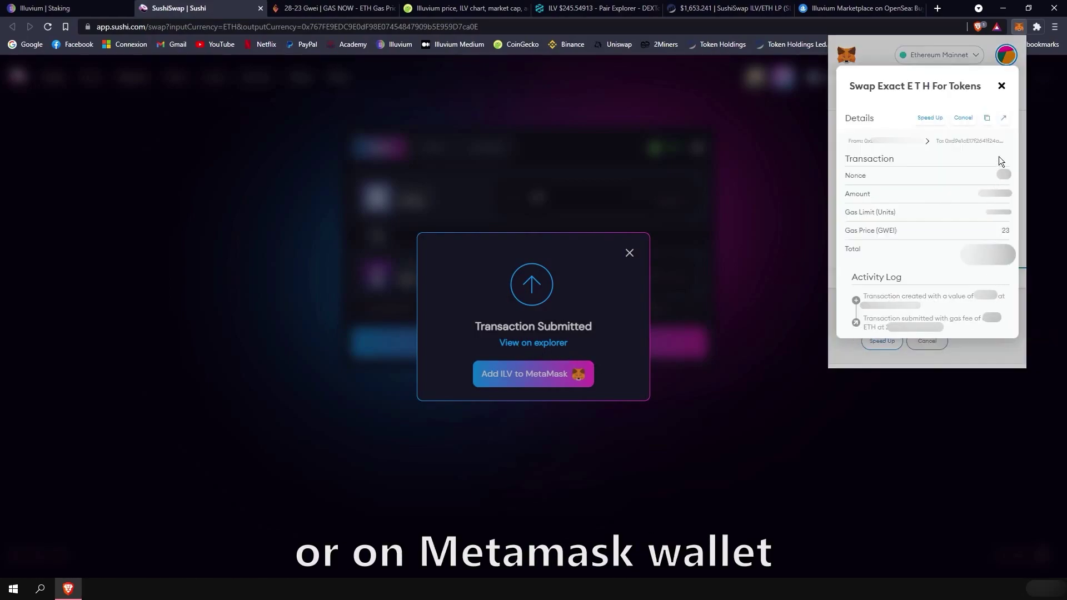
click(1004, 120)
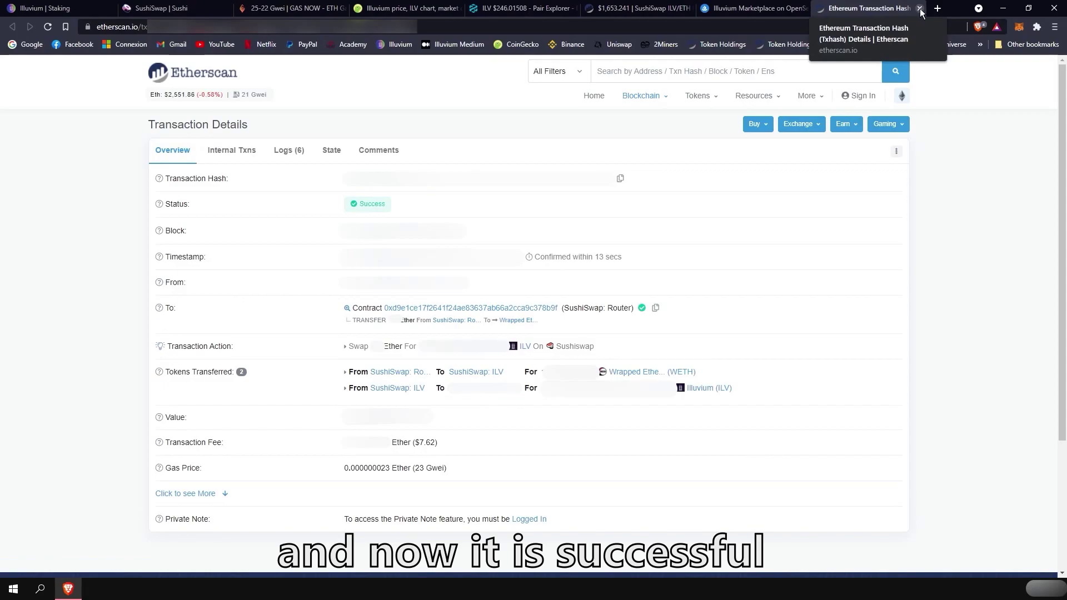
click(920, 10)
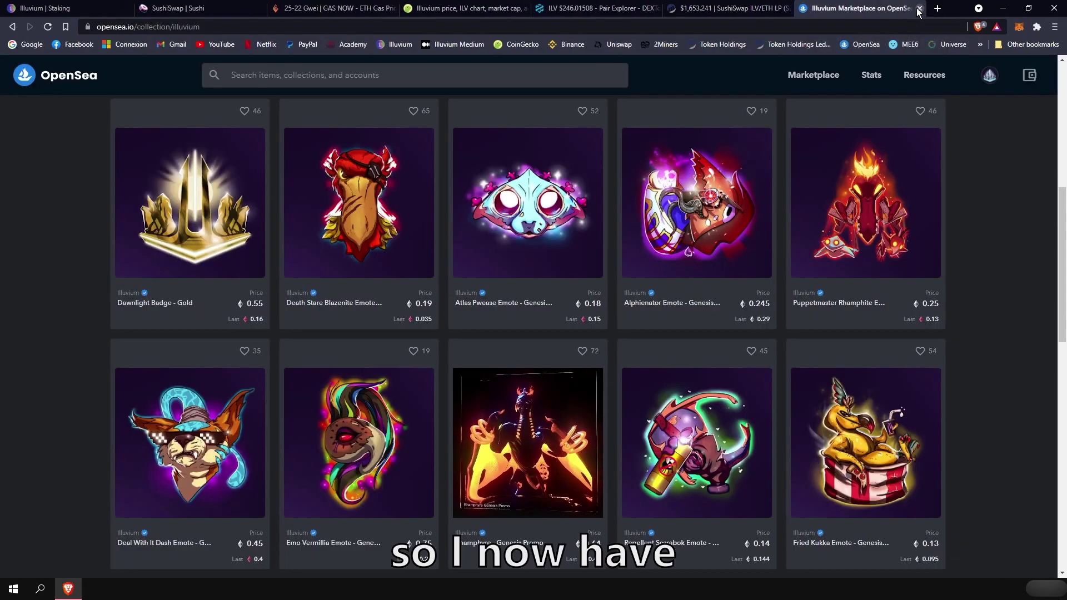
Step: Back on SushiSwap, dismiss the submitted notice and review MetaMask's token assets
click(169, 7)
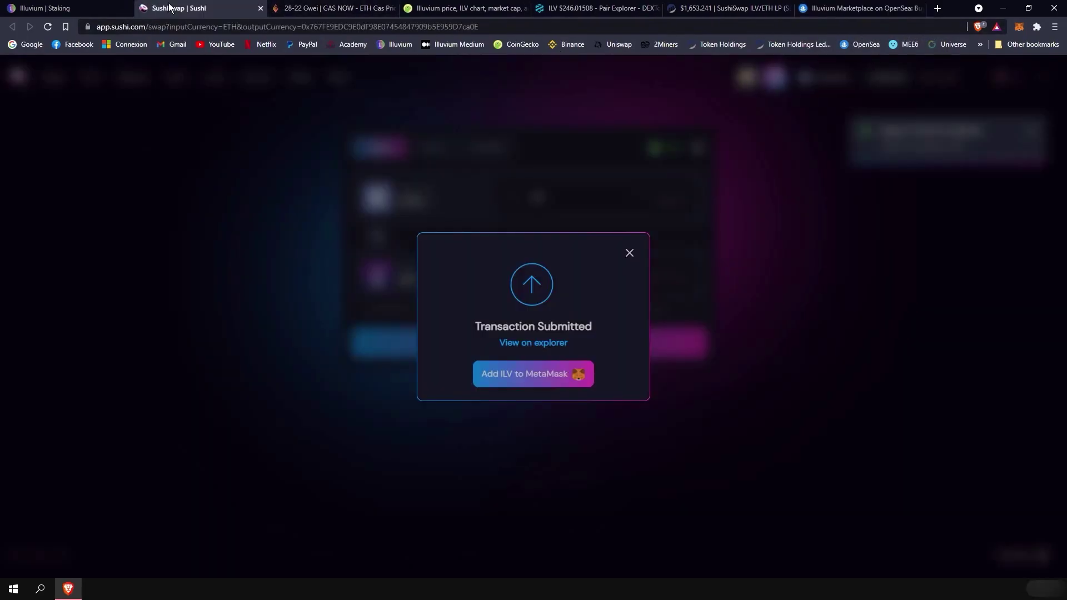
click(629, 254)
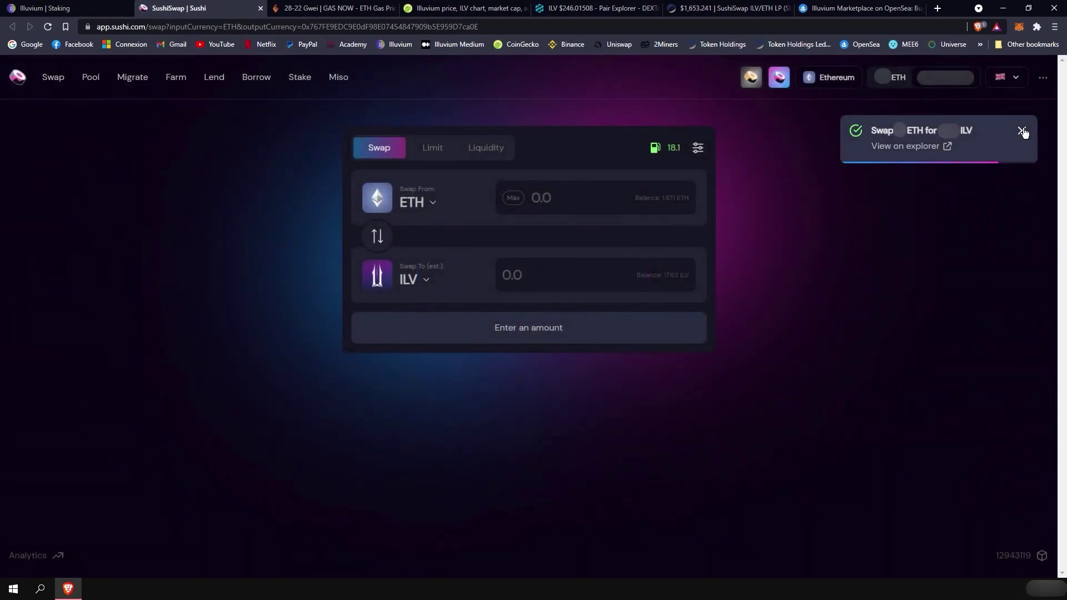
click(1019, 27)
click(878, 254)
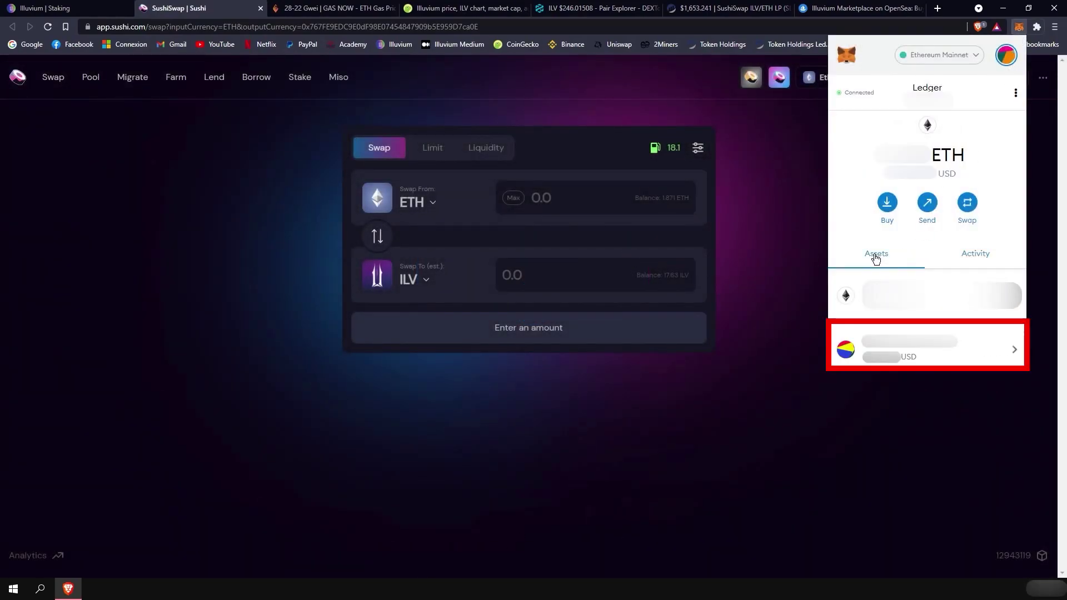
scroll(867, 222, down, 3)
scroll(876, 295, up, 5)
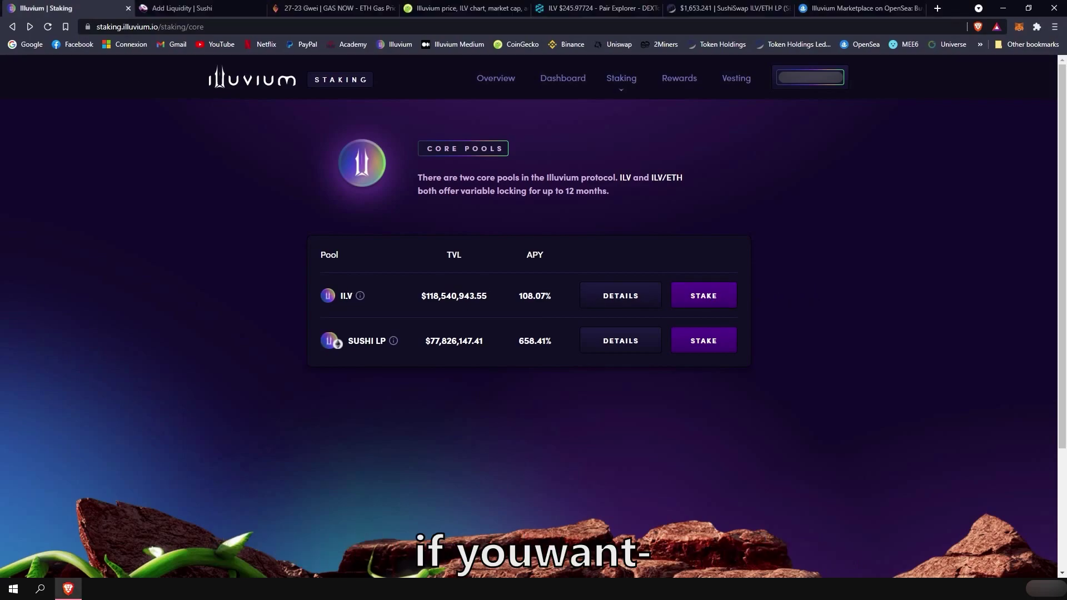
Step: Start staking in the ILV pool, reject the ILV spending approval in MetaMask, and close the prompt
click(703, 301)
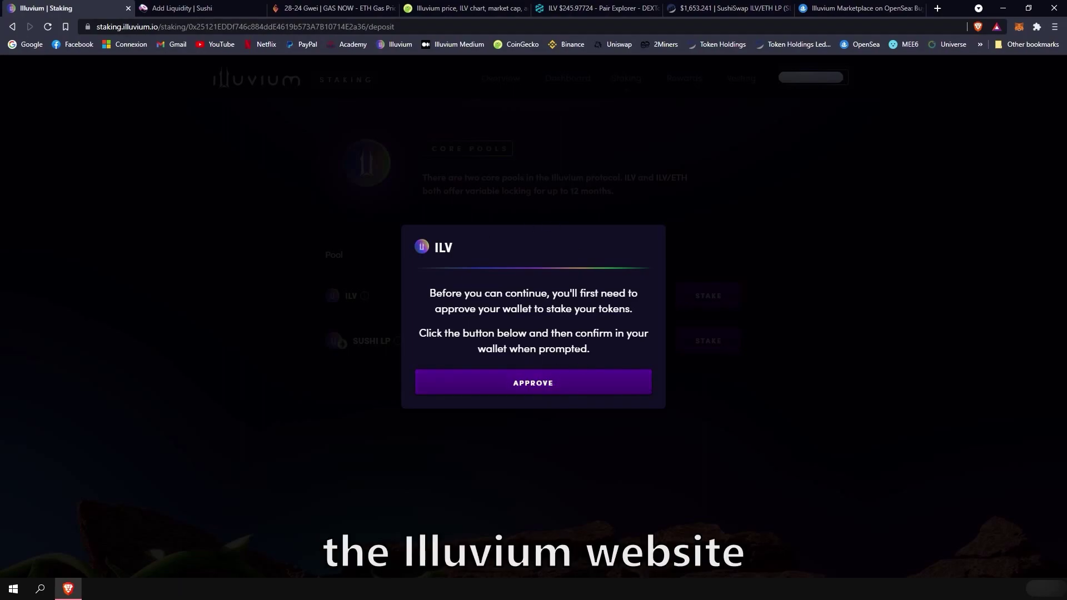
click(524, 393)
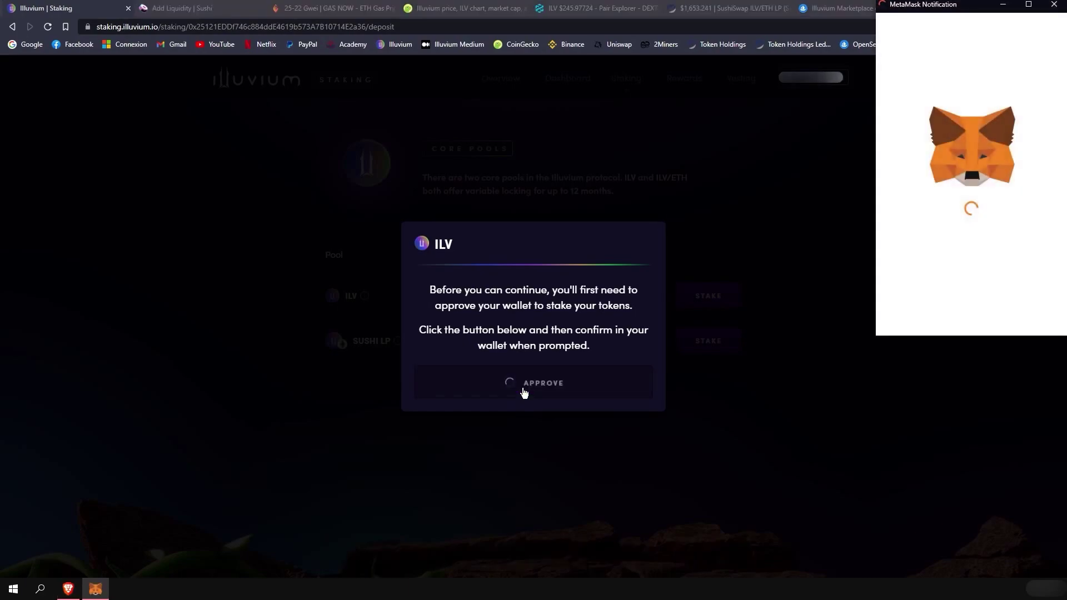
scroll(988, 305, down, 1)
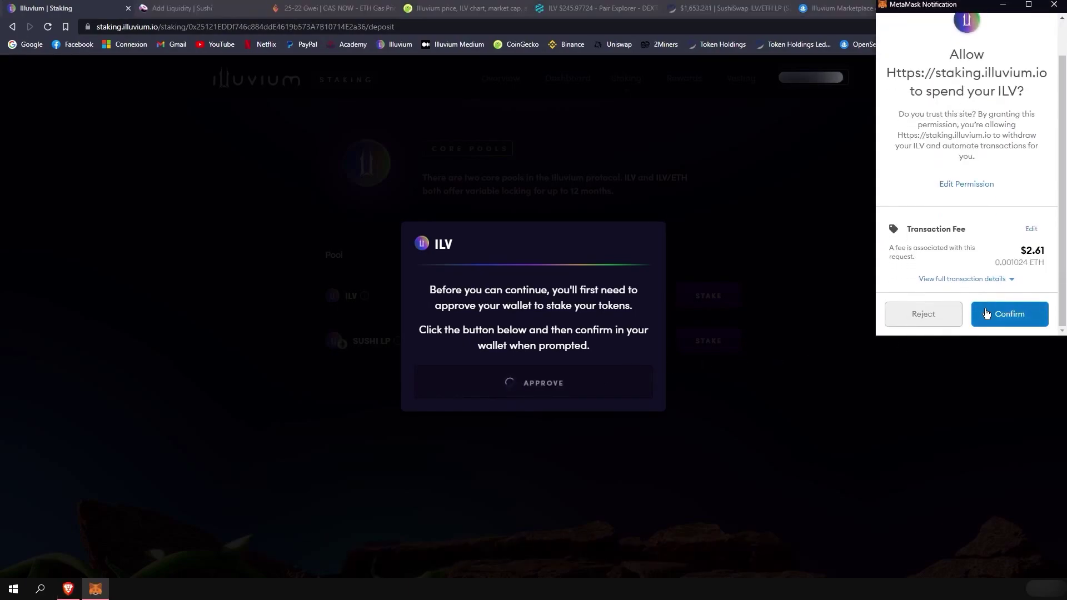
click(923, 314)
click(781, 305)
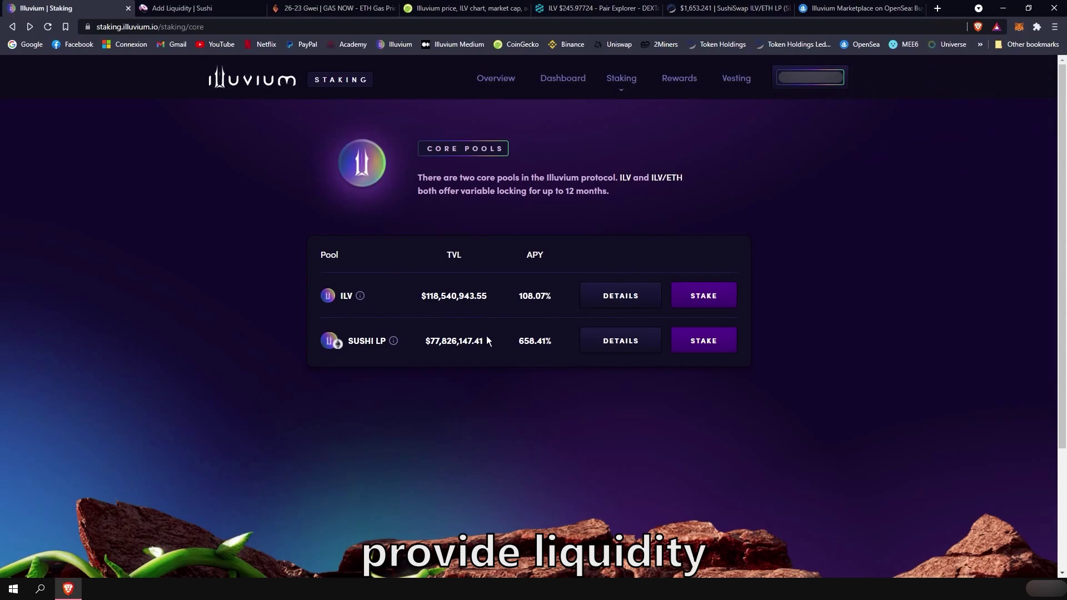
Step: Enter the ILV and ETH deposit amounts on SushiSwap's Add Liquidity page and confirm the supply
click(183, 7)
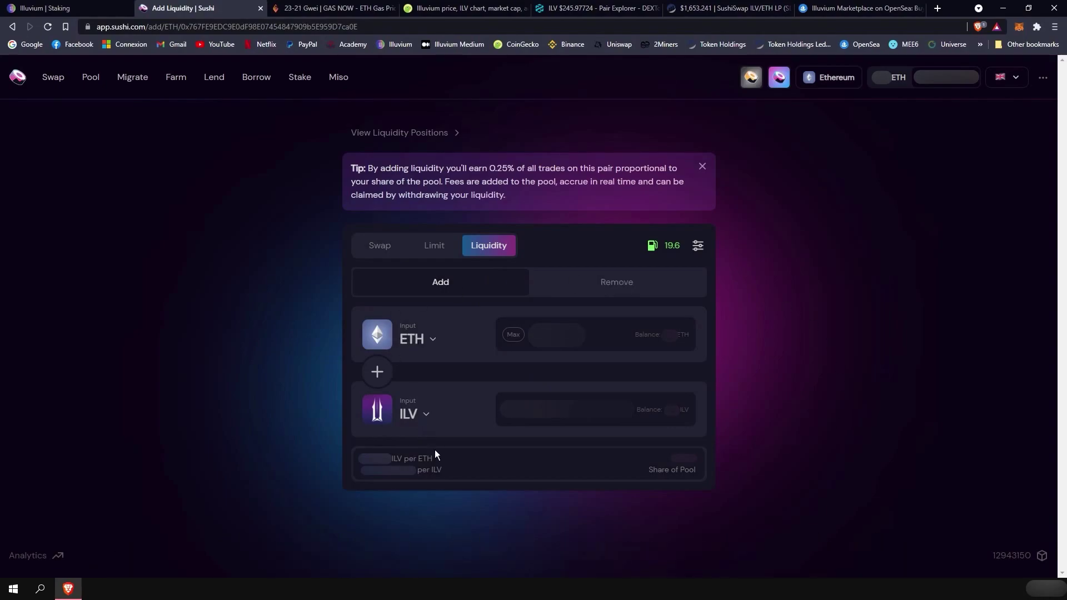
click(513, 418)
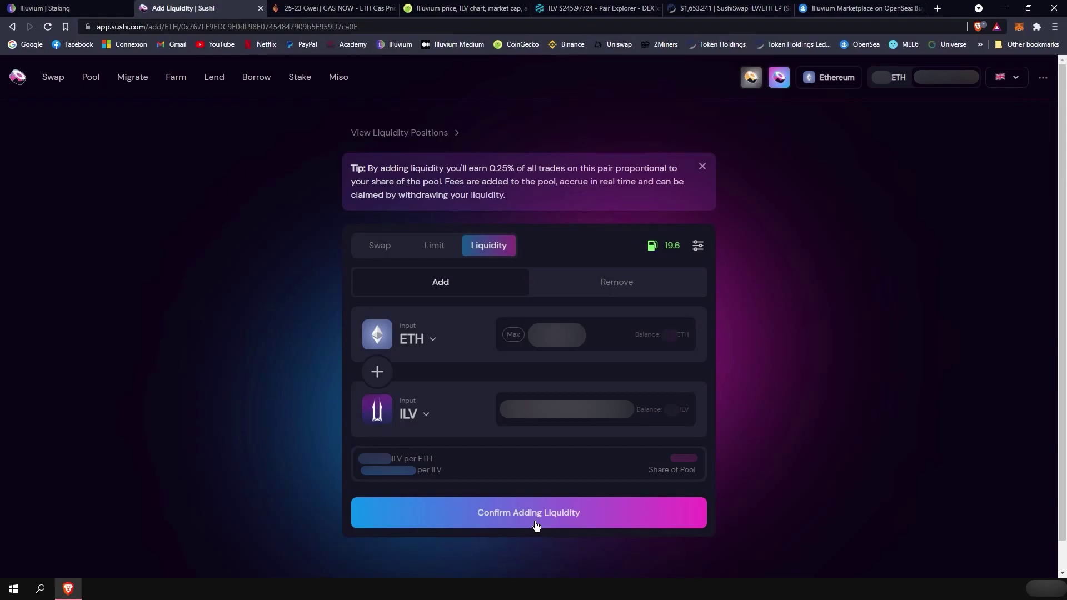
click(536, 526)
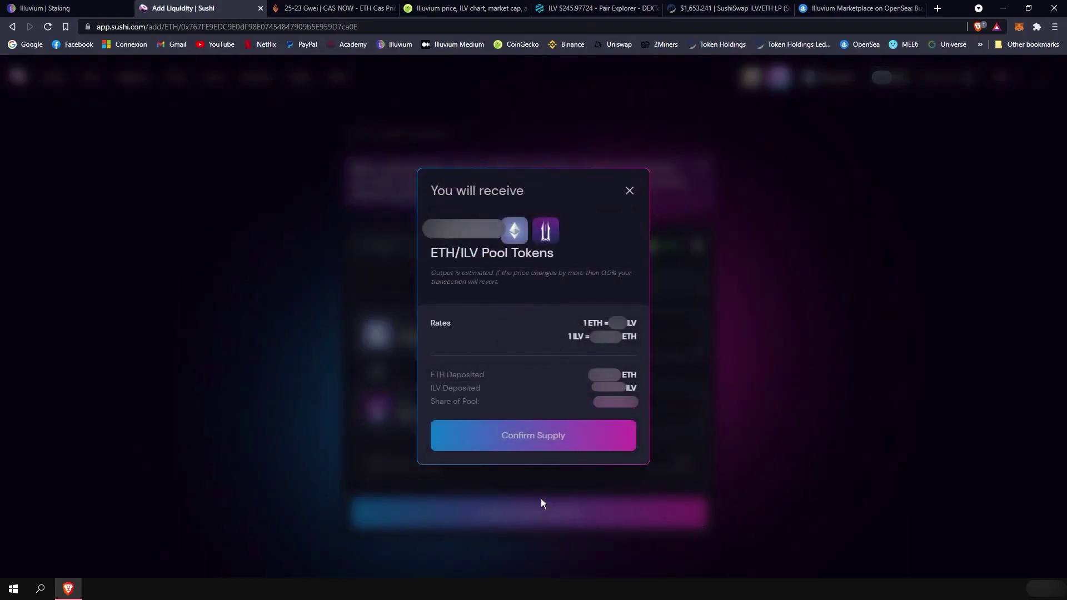
click(533, 439)
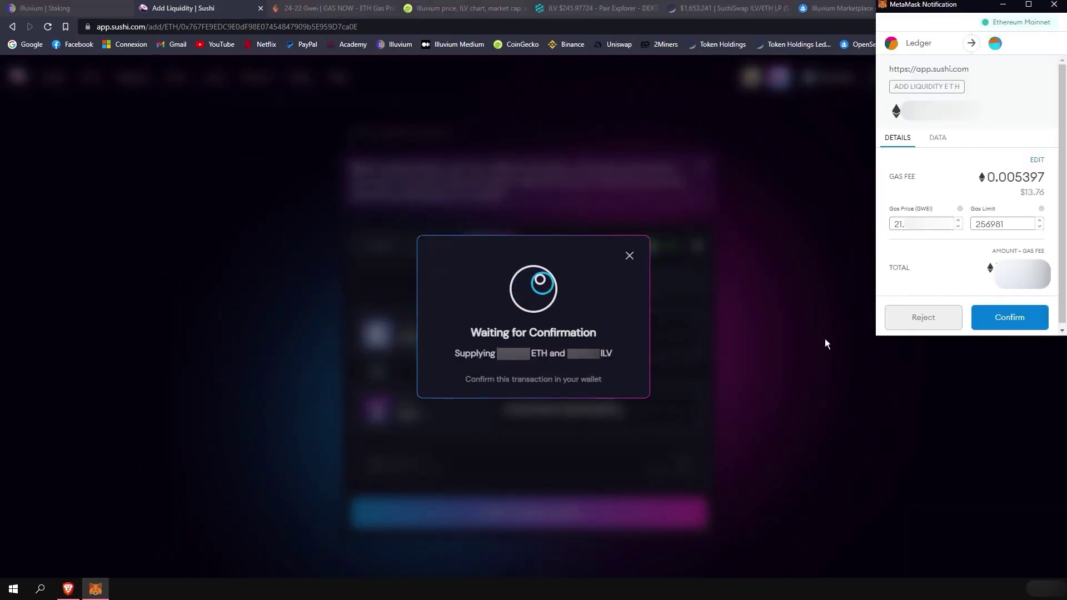
Step: Check gas prices on GAS NOW, then confirm the add-liquidity transaction in MetaMask at 21 gwei
click(307, 8)
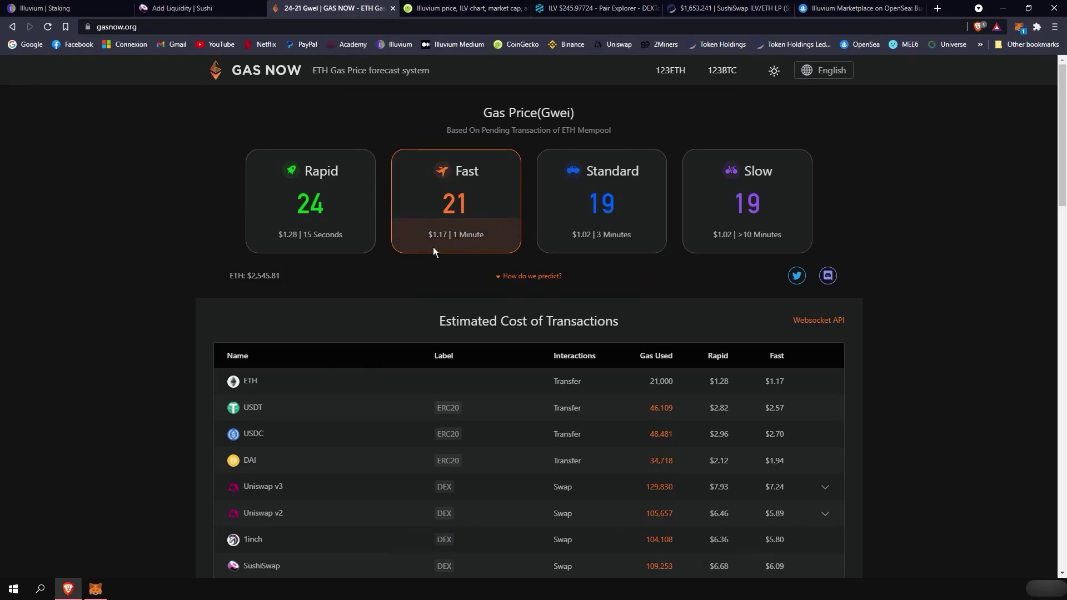
click(173, 8)
click(1018, 27)
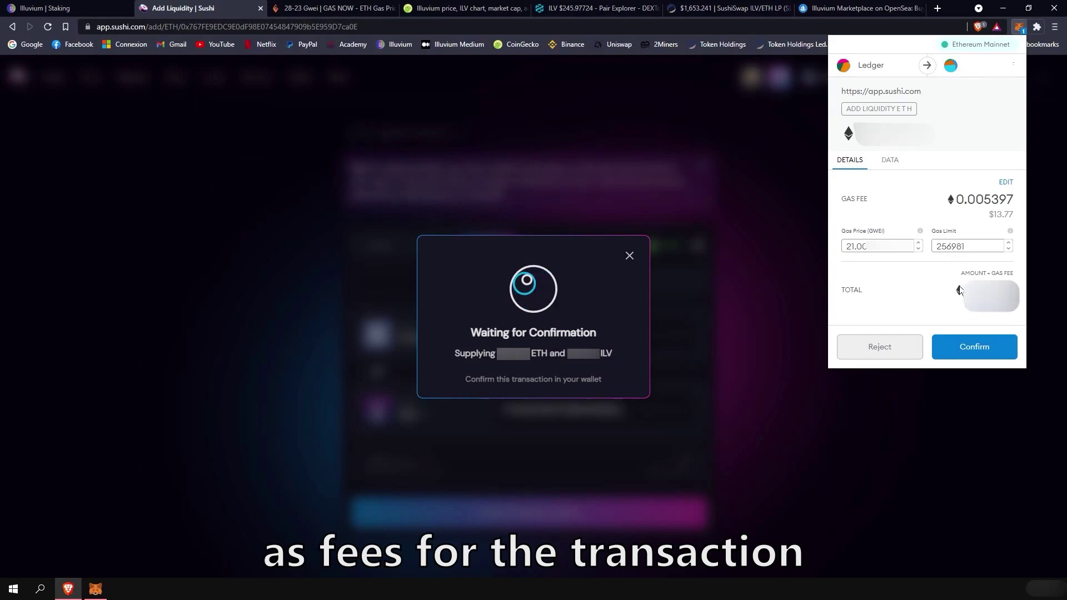
drag(966, 284, 958, 291)
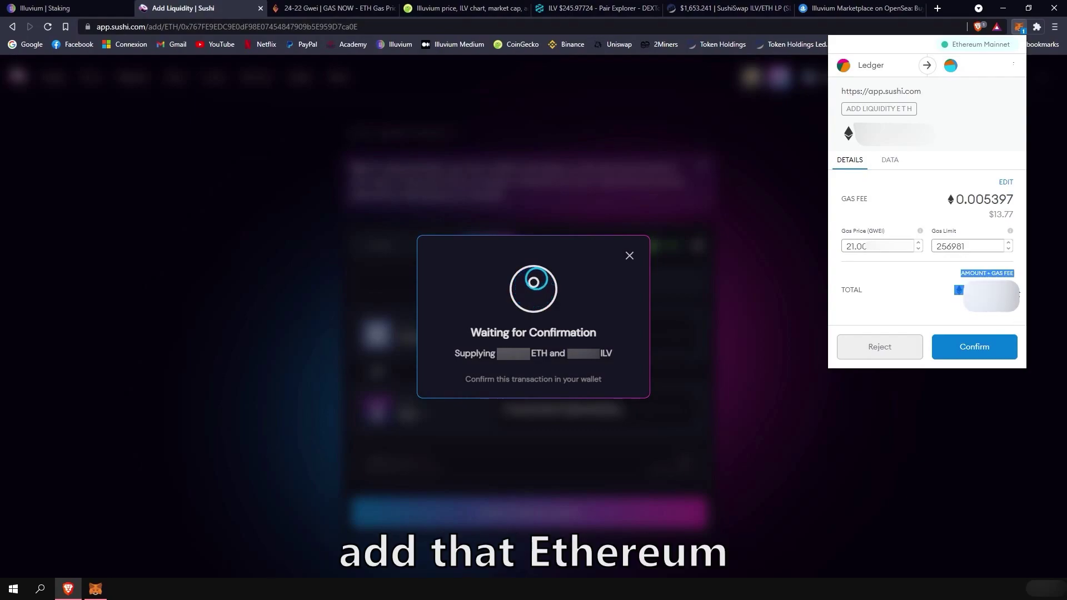
click(959, 290)
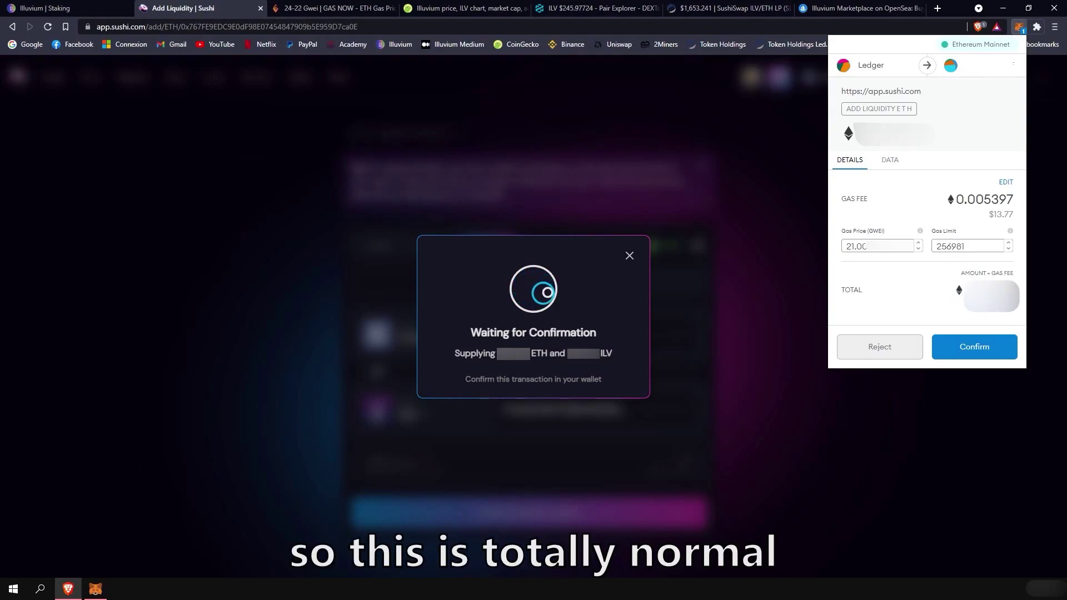
click(981, 350)
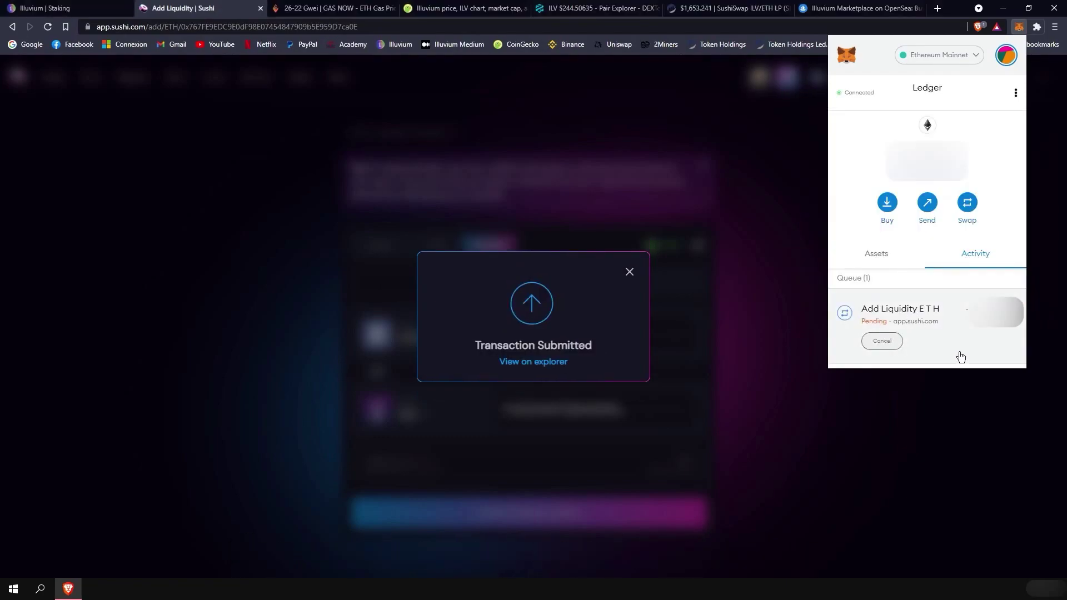
Step: View the pending add-liquidity transaction on Etherscan, then close it and dismiss the submitted notice
click(969, 320)
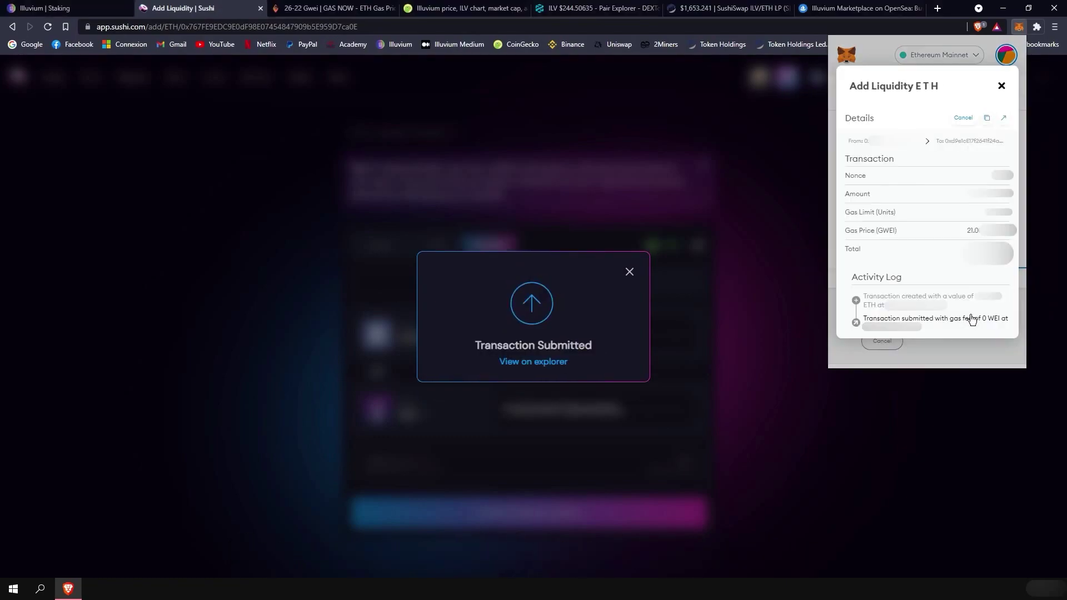
click(1004, 116)
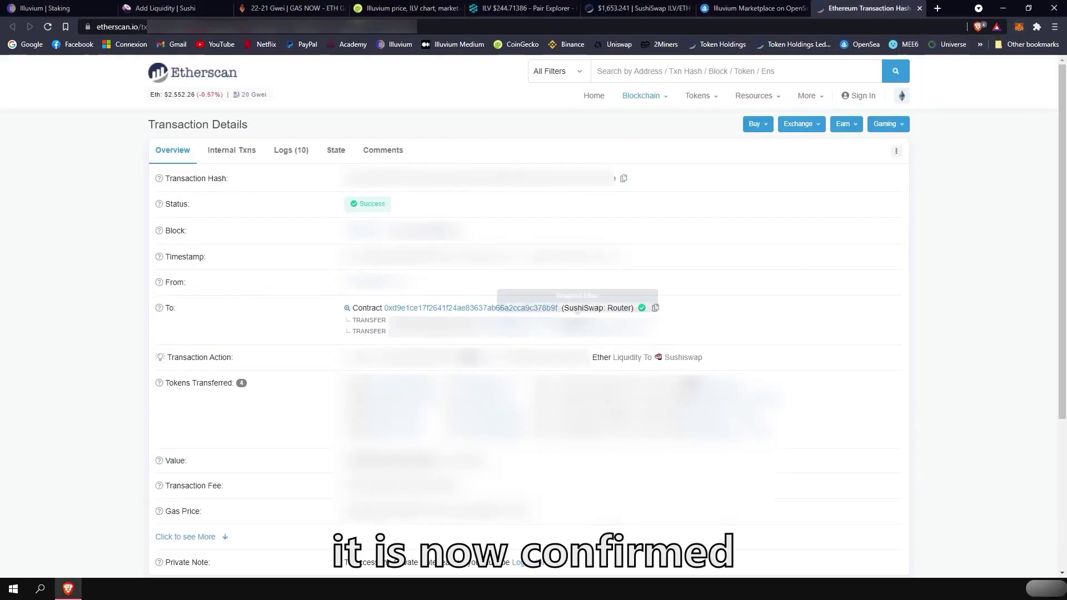
key(ctrl+w)
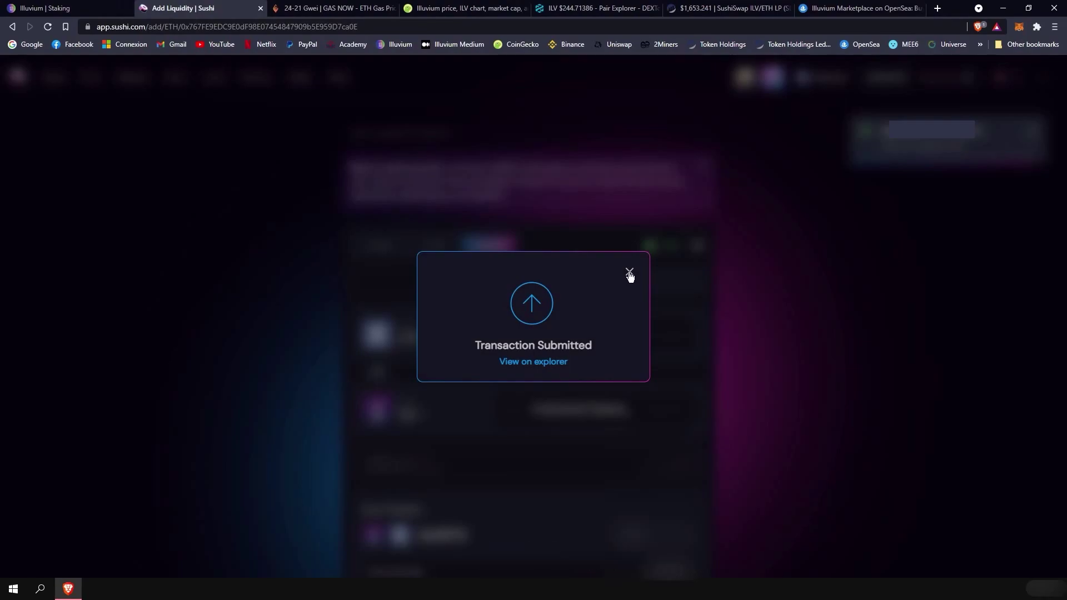
click(628, 271)
Step: Check that the new SLP token appears in MetaMask's Assets list
scroll(859, 245, down, 2)
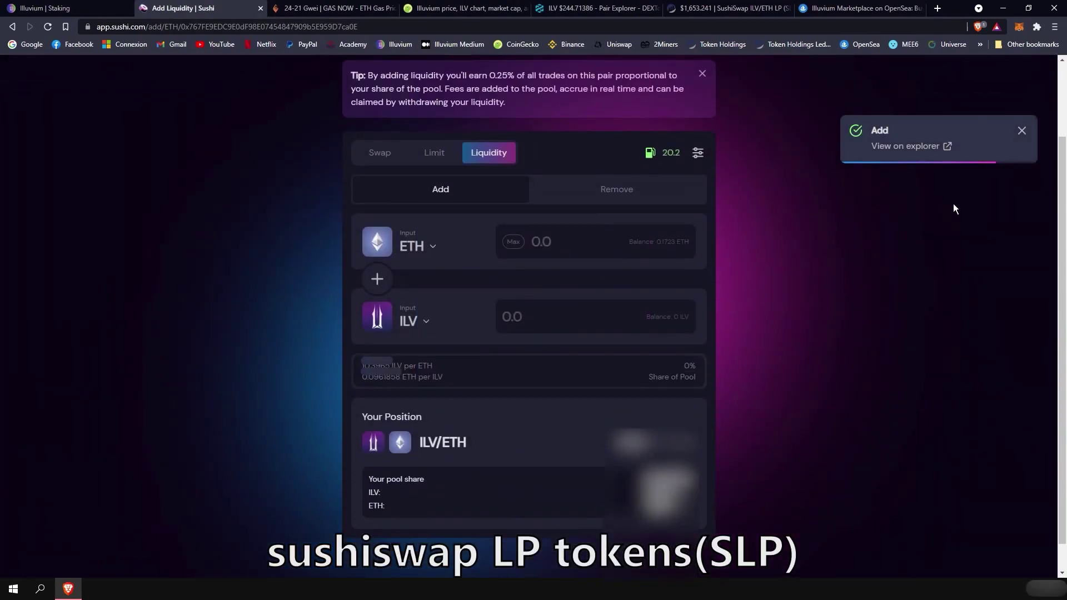
scroll(901, 267, up, 2)
scroll(846, 228, down, 2)
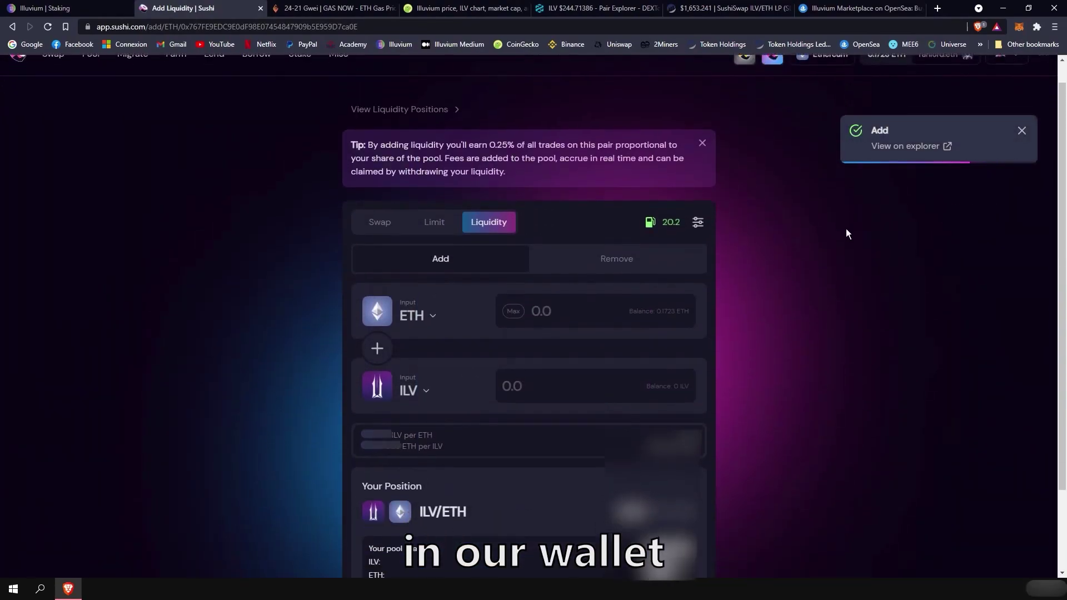
click(1019, 28)
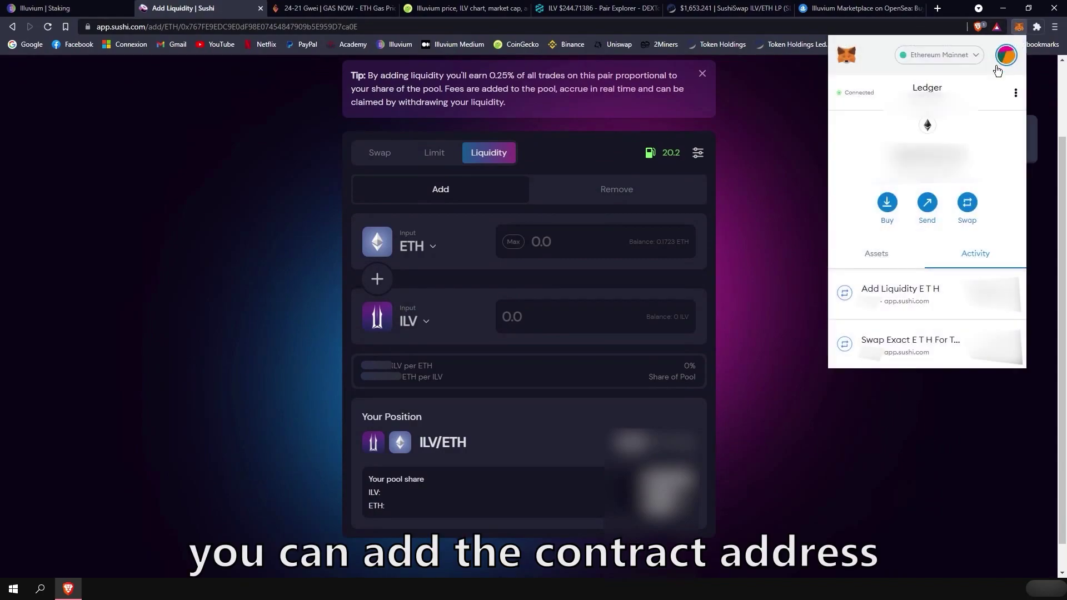
click(889, 252)
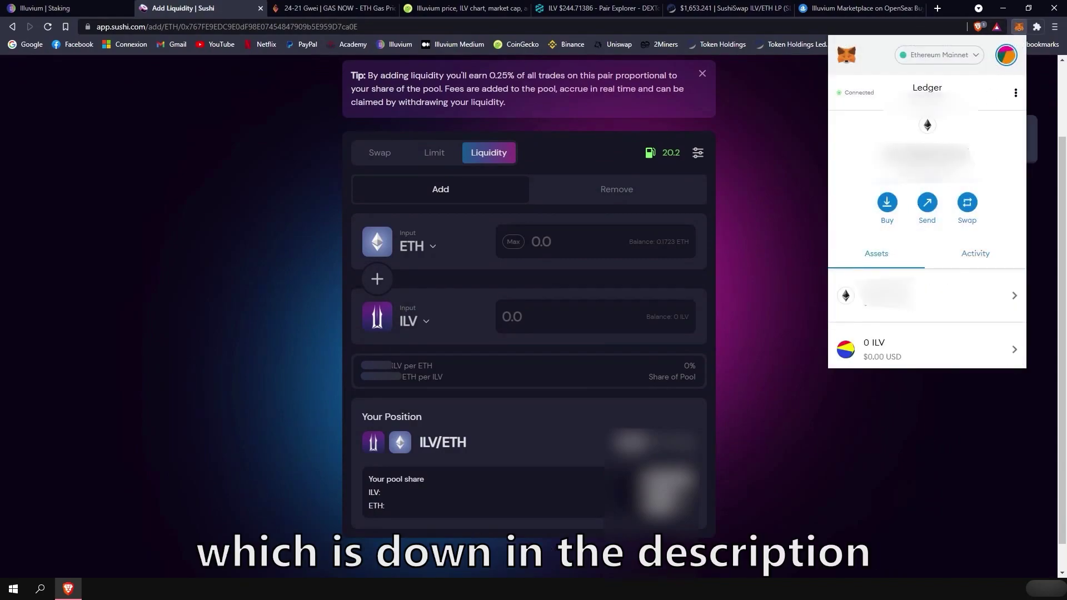
scroll(928, 234, down, 5)
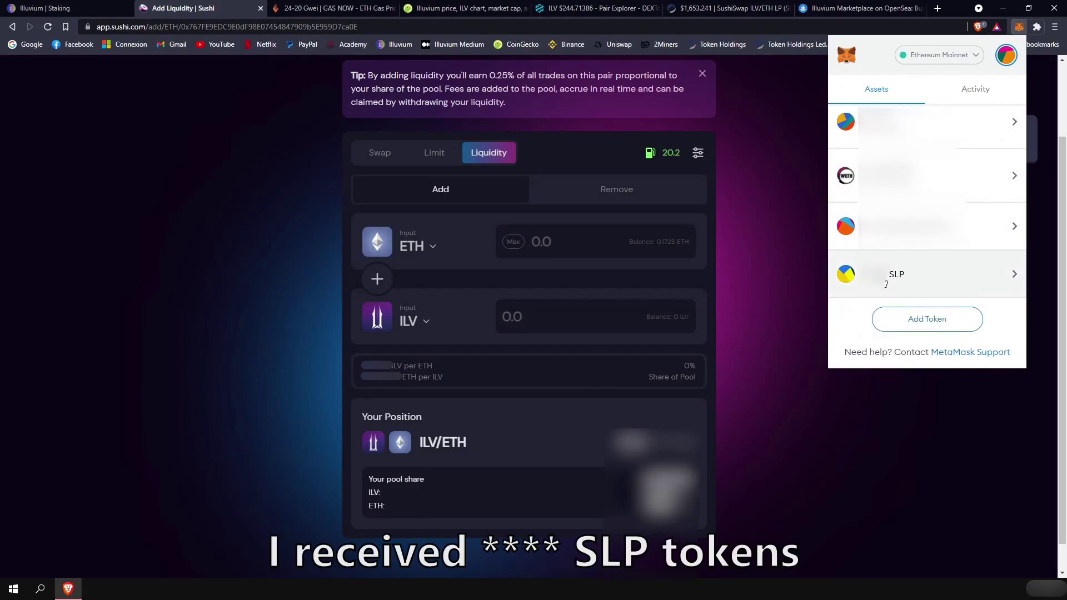
click(188, 117)
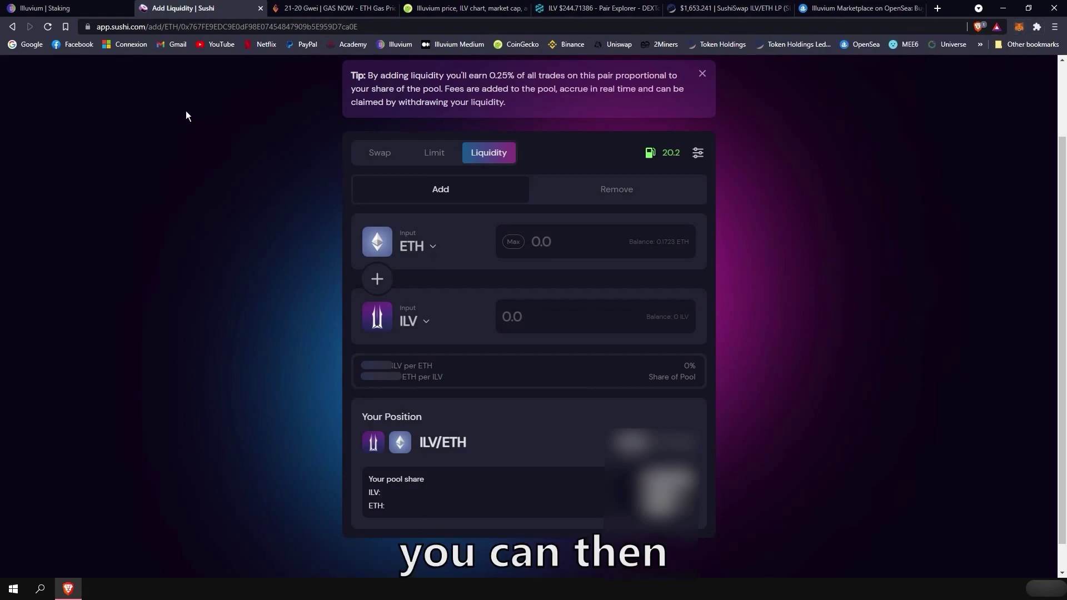
Step: Start a flexible stake of the full Sushi LP balance in the SUSHI LP pool
click(68, 6)
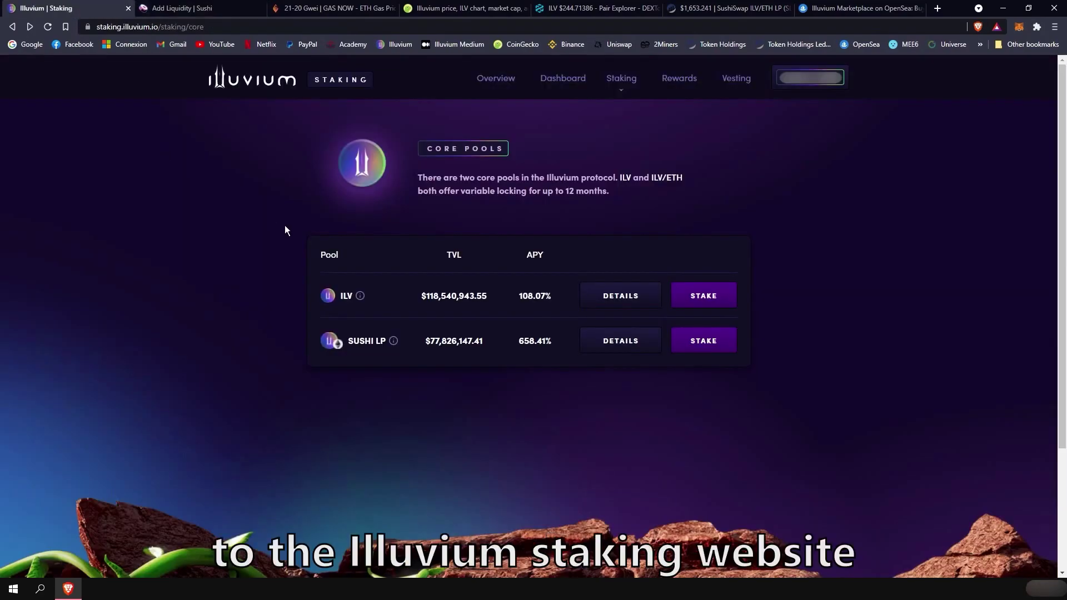
click(716, 352)
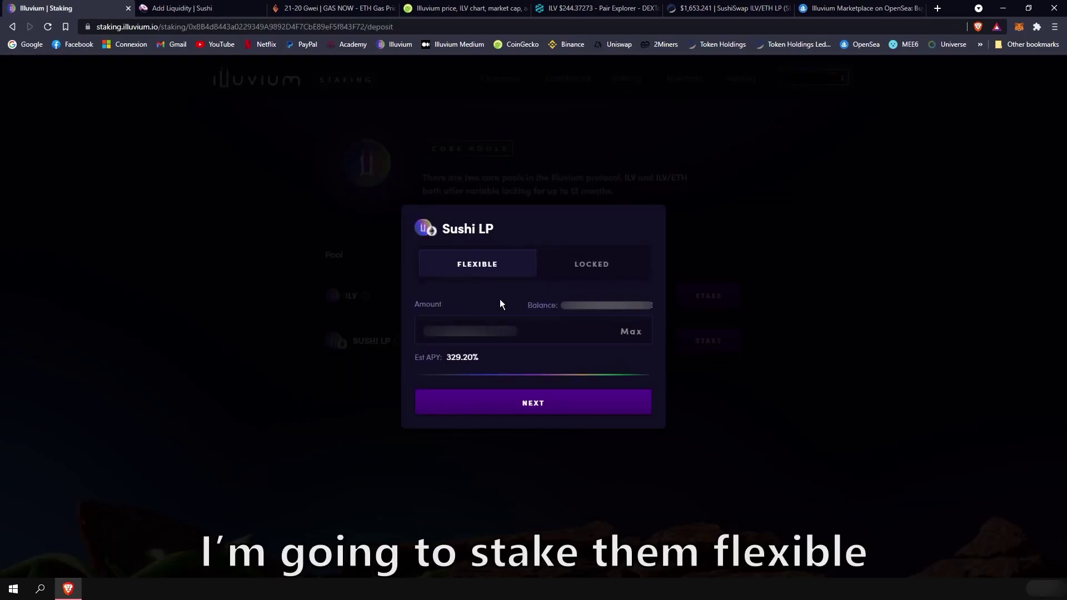
click(633, 334)
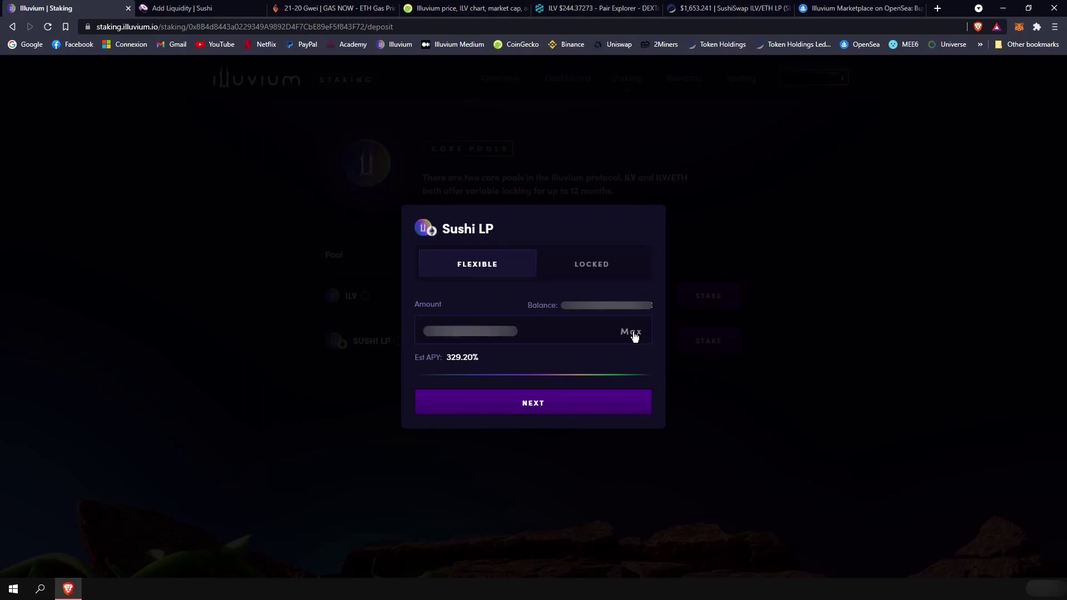
click(562, 409)
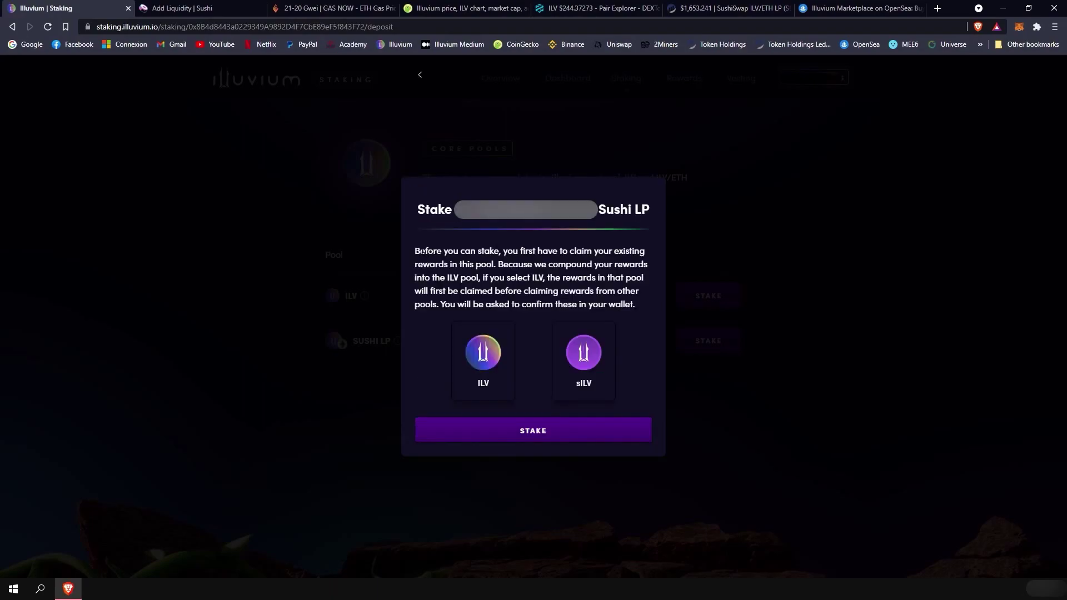
Step: Claim existing rewards as ILV and submit the stake for wallet confirmation
drag(415, 251, 648, 300)
click(652, 295)
click(490, 360)
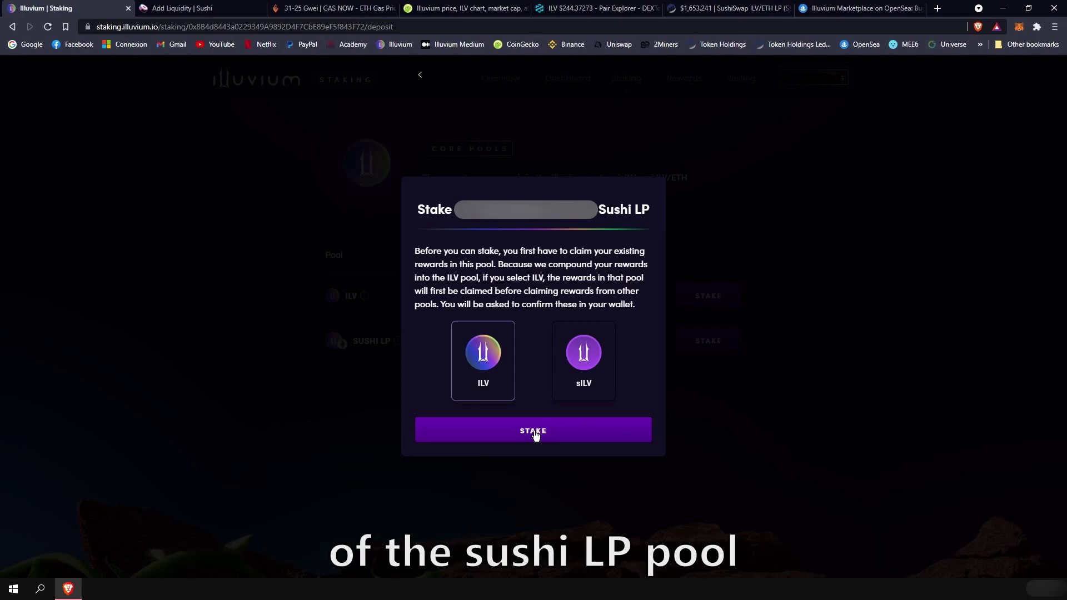
click(535, 432)
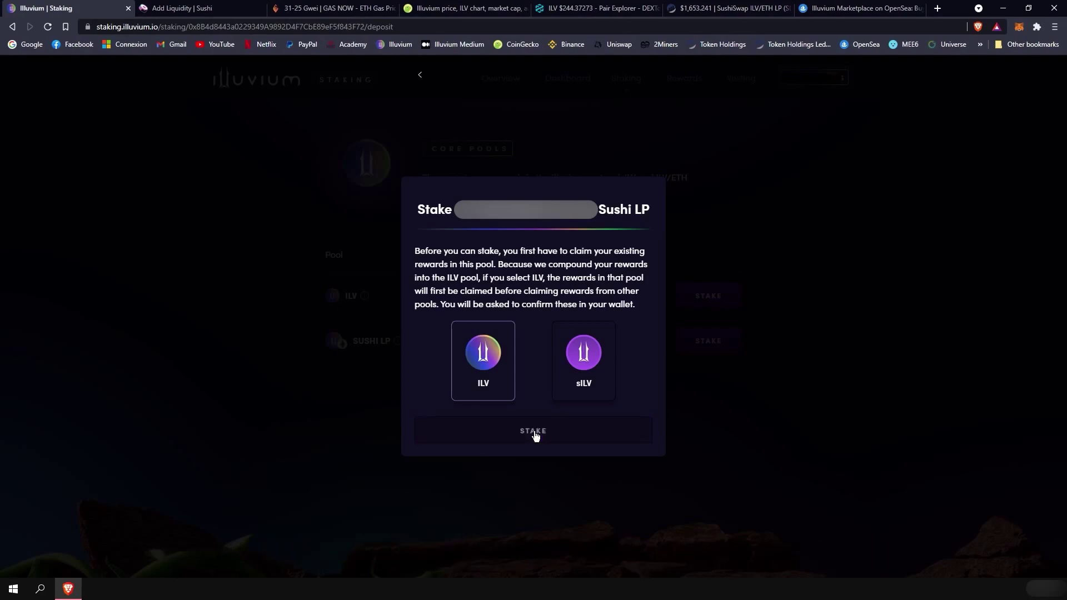
Step: Set the Sushi LP staking transaction's gas price to 28 gwei and confirm it in MetaMask
click(331, 9)
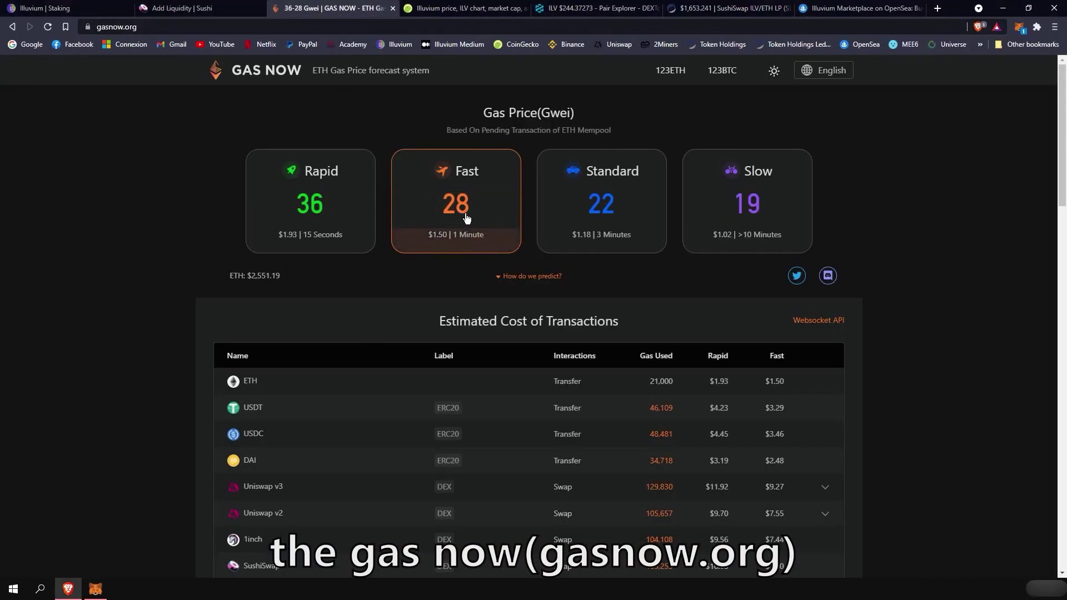
click(1019, 27)
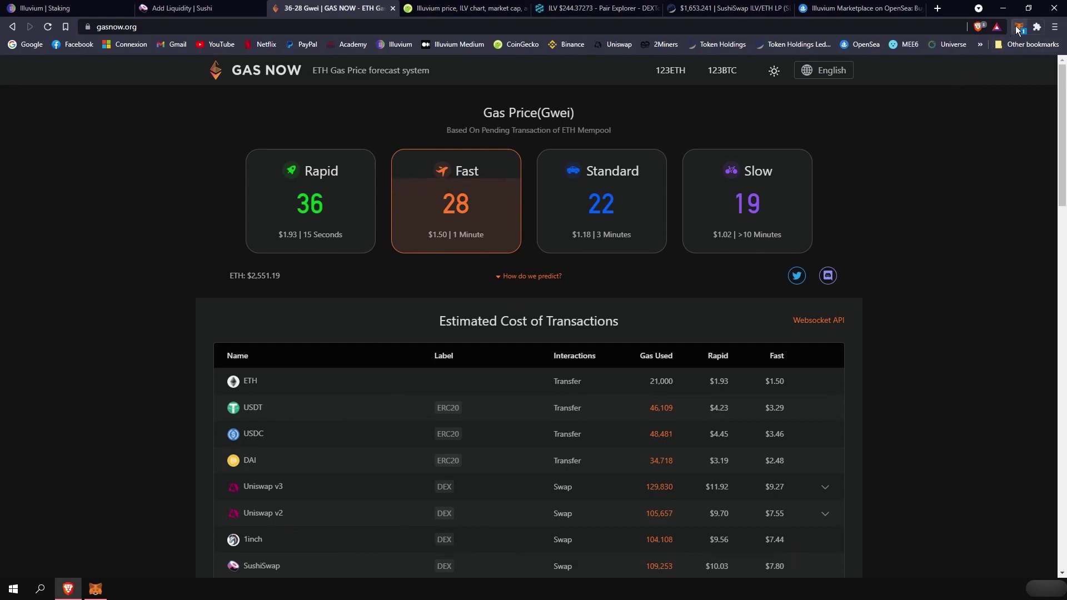
click(918, 243)
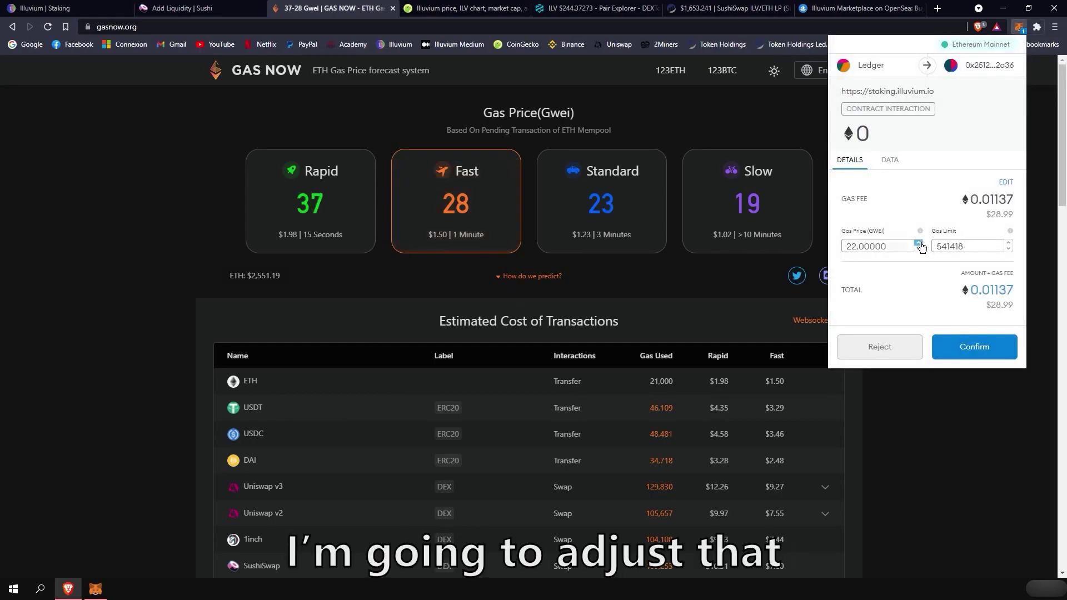
click(919, 244)
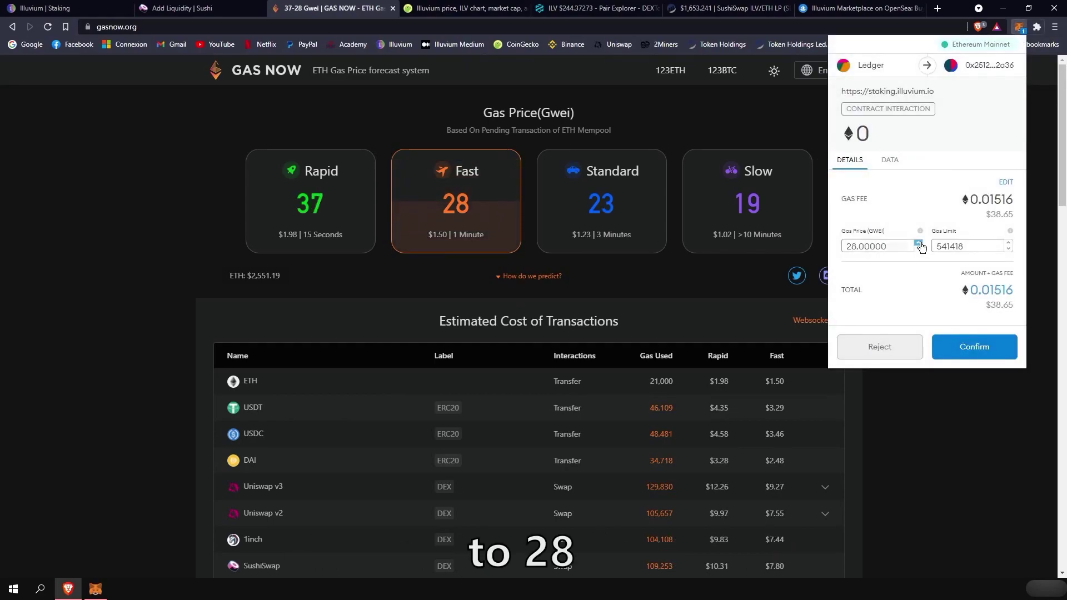
click(975, 351)
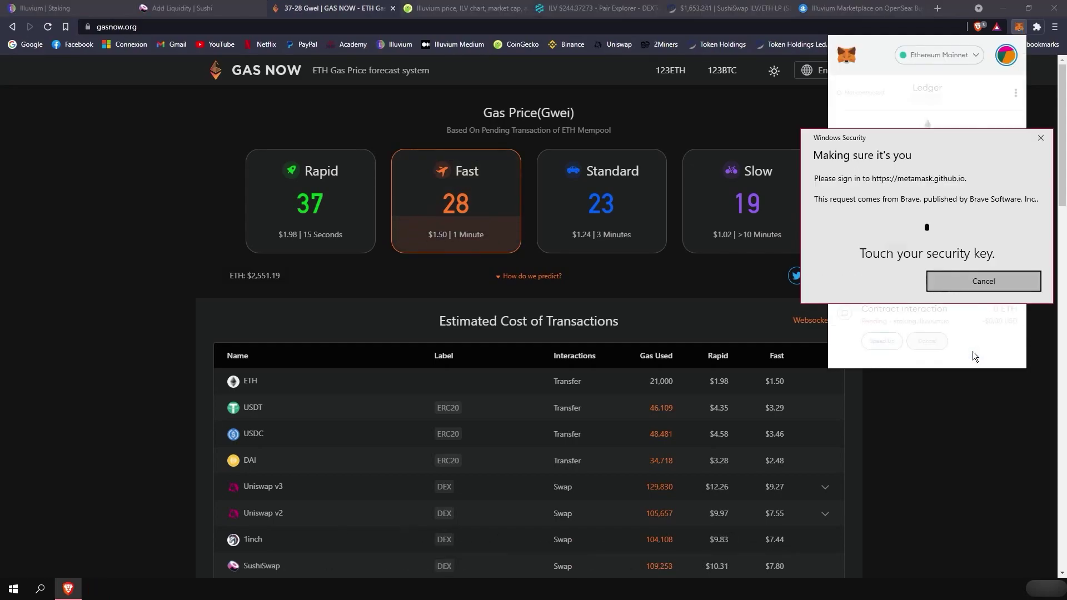
click(984, 281)
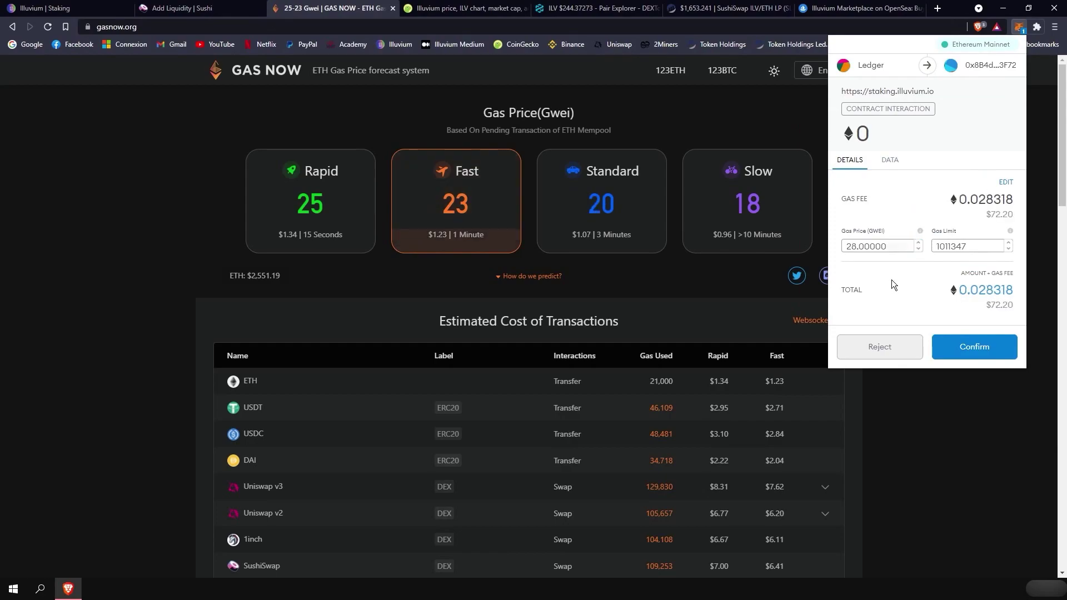
click(919, 249)
click(918, 249)
click(919, 249)
click(919, 249)
click(918, 249)
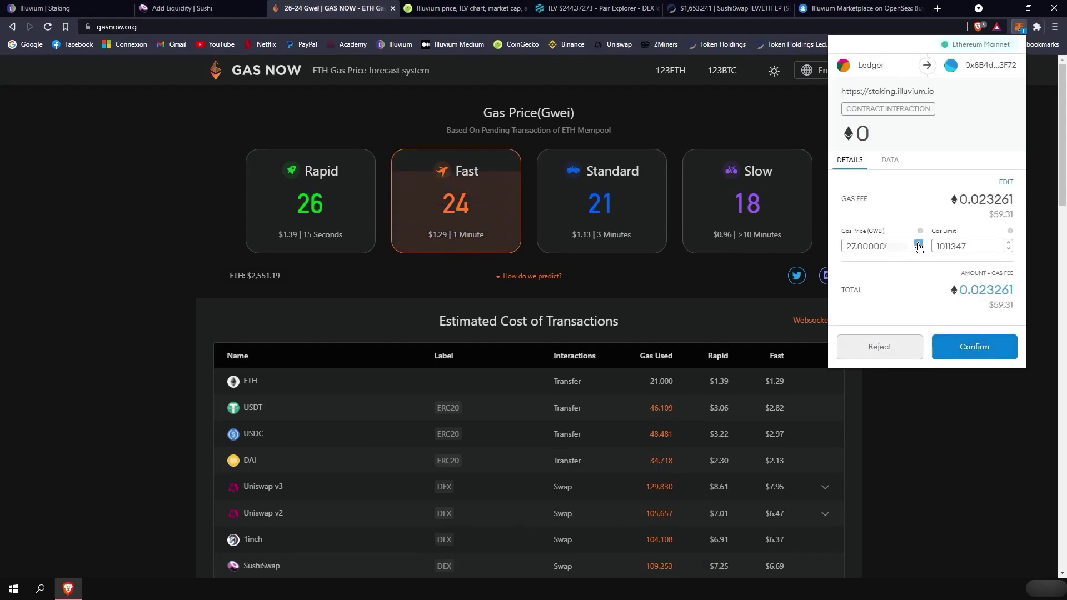
scroll(919, 248, up, 5)
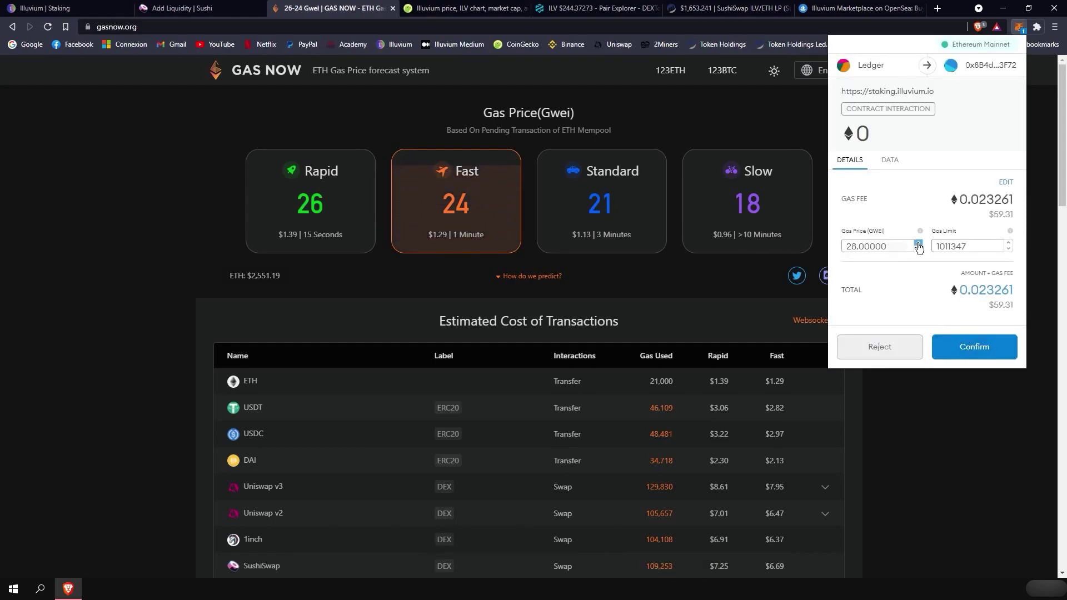
click(974, 347)
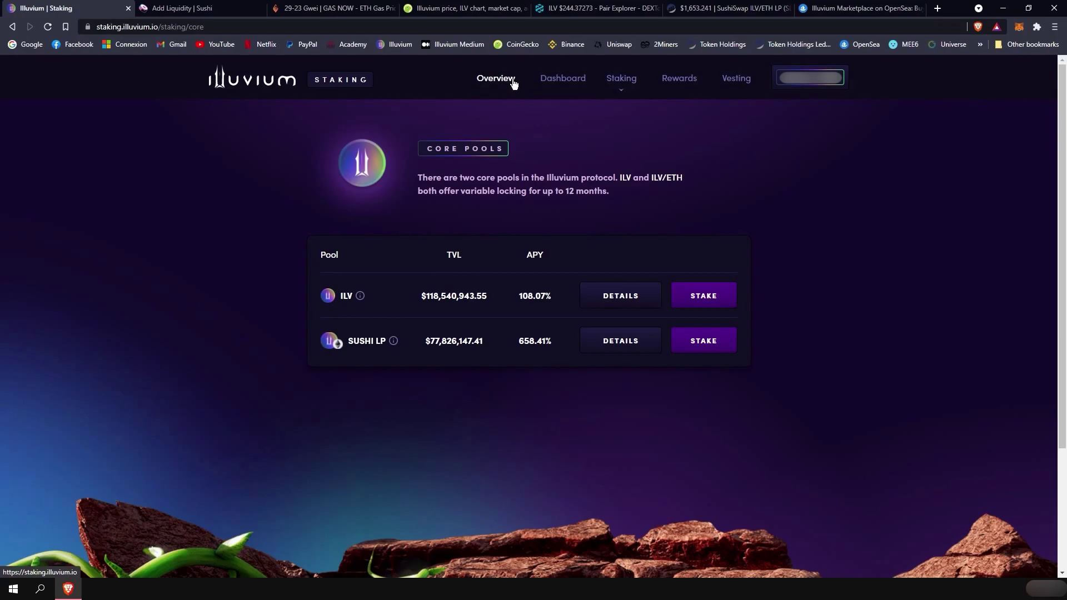
Step: Open the Illuvium Dashboard and scroll down to review balances and Your stakes
click(558, 82)
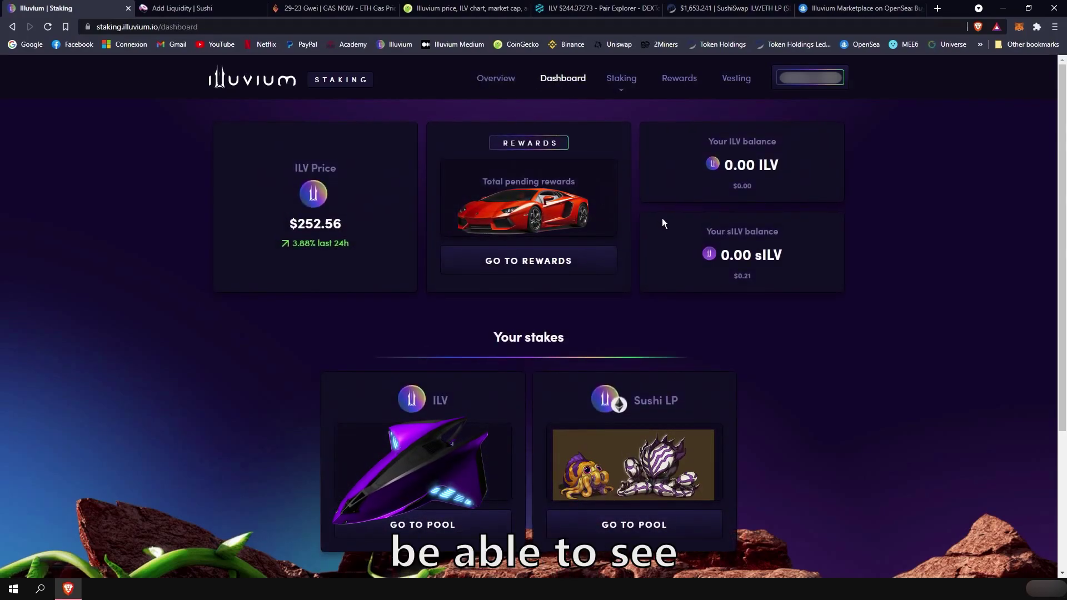
scroll(662, 217, down, 2)
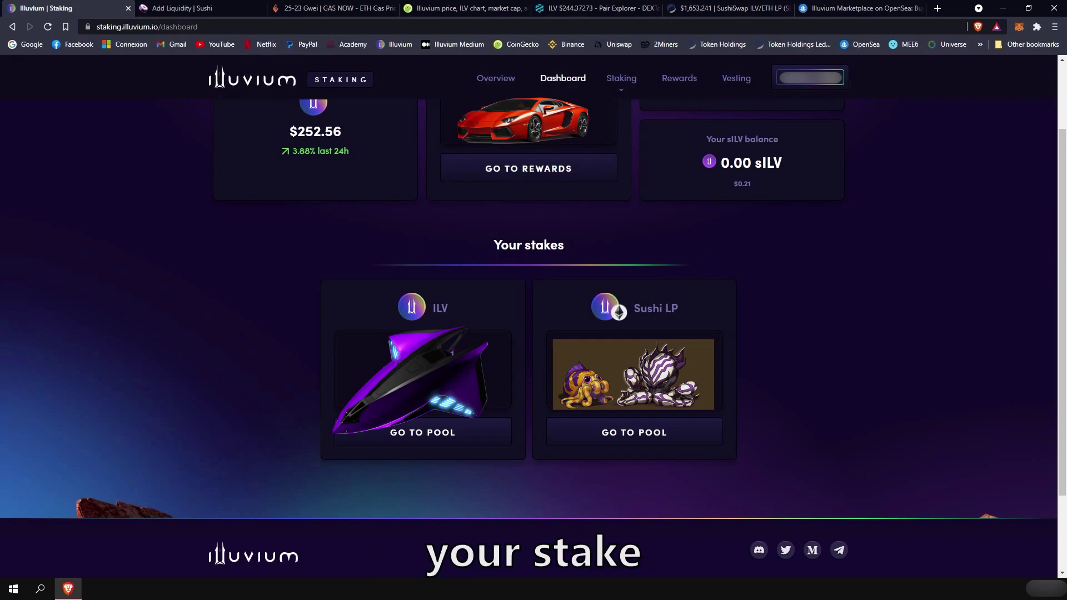
Step: Open the Vesting list and filter it to show only DEPOSIT entries
click(738, 81)
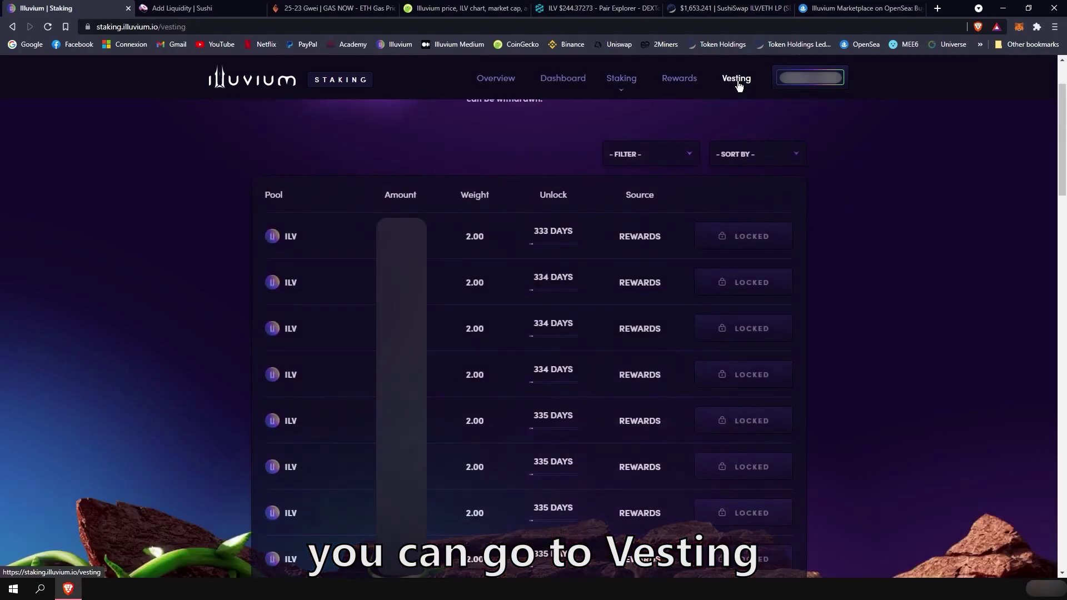
click(687, 160)
click(666, 197)
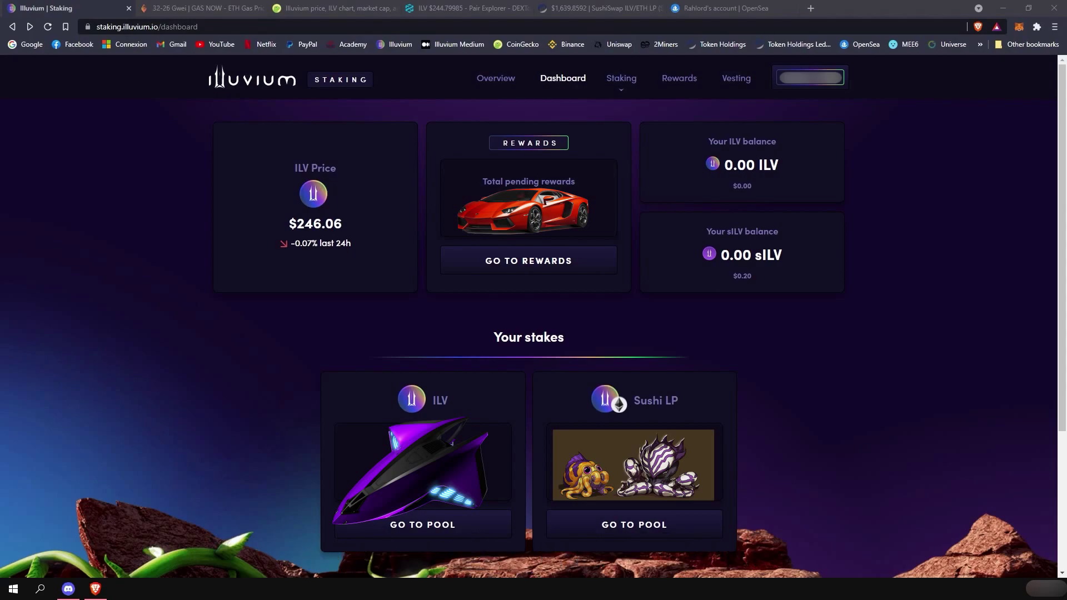
Step: Start claiming the ILV pool's rewards as ILV, change gas price to 10 gwei, then reject
click(531, 272)
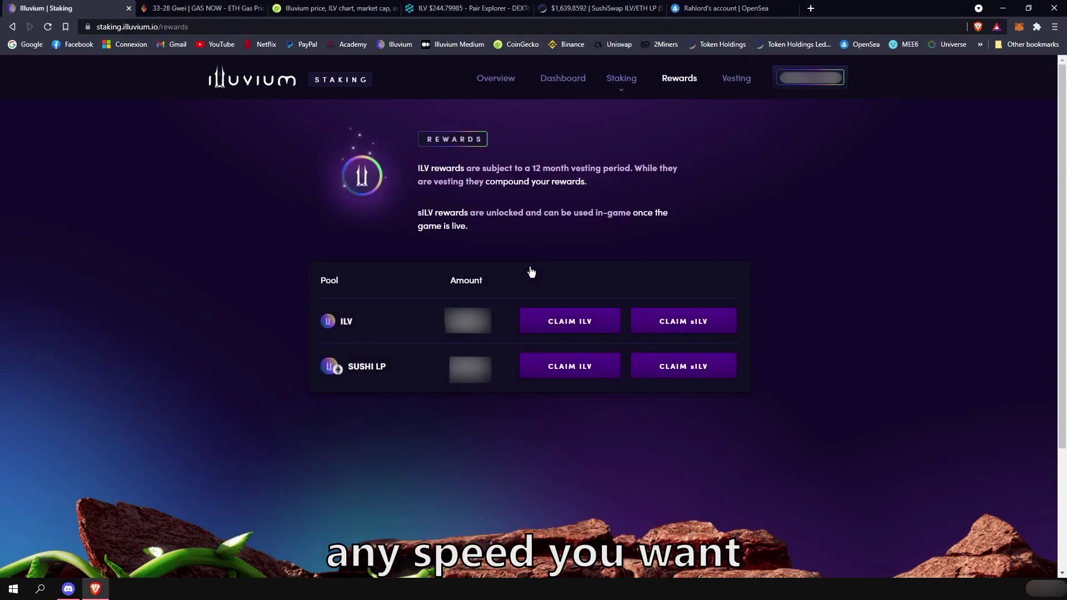
click(572, 329)
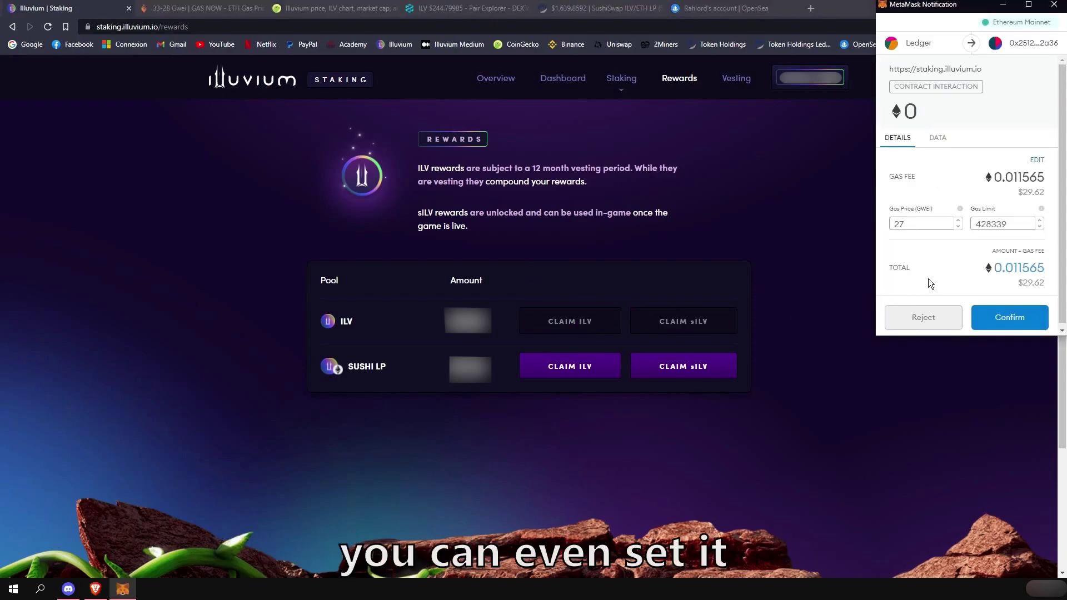
double_click(892, 223)
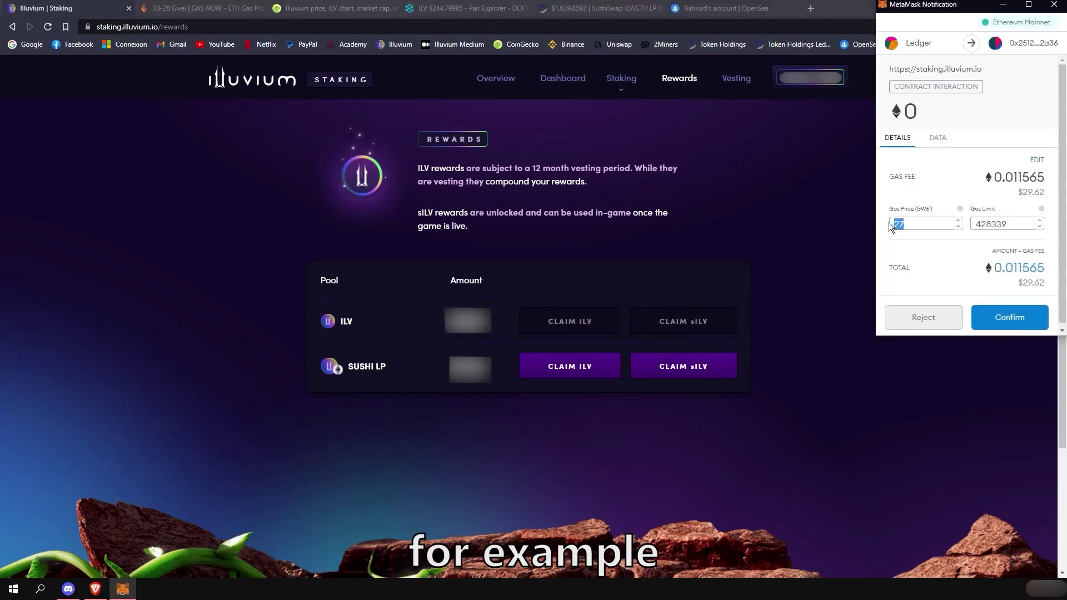
text(10)
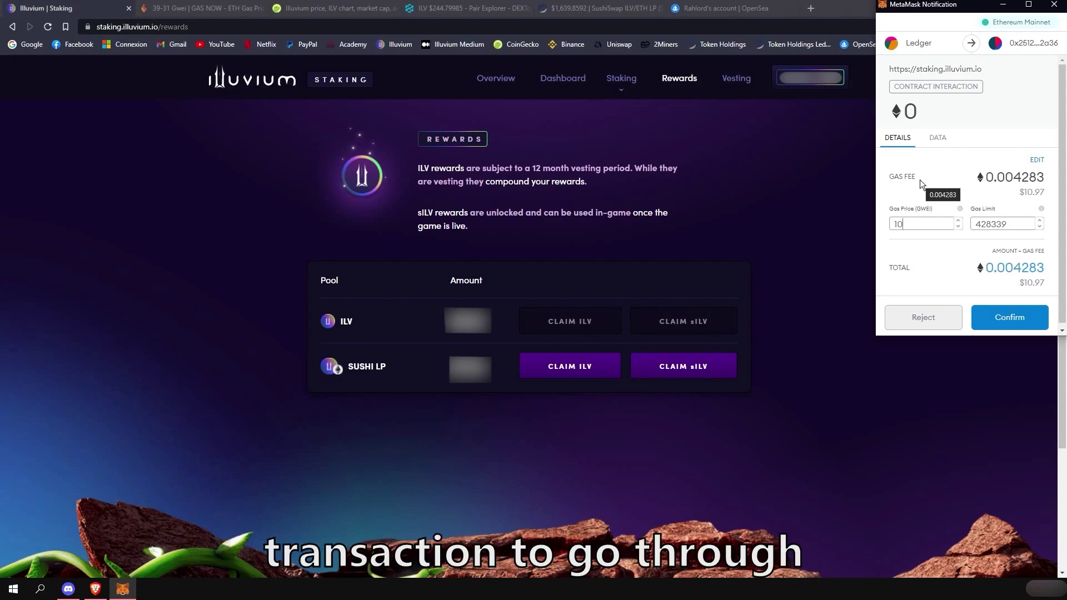
click(921, 325)
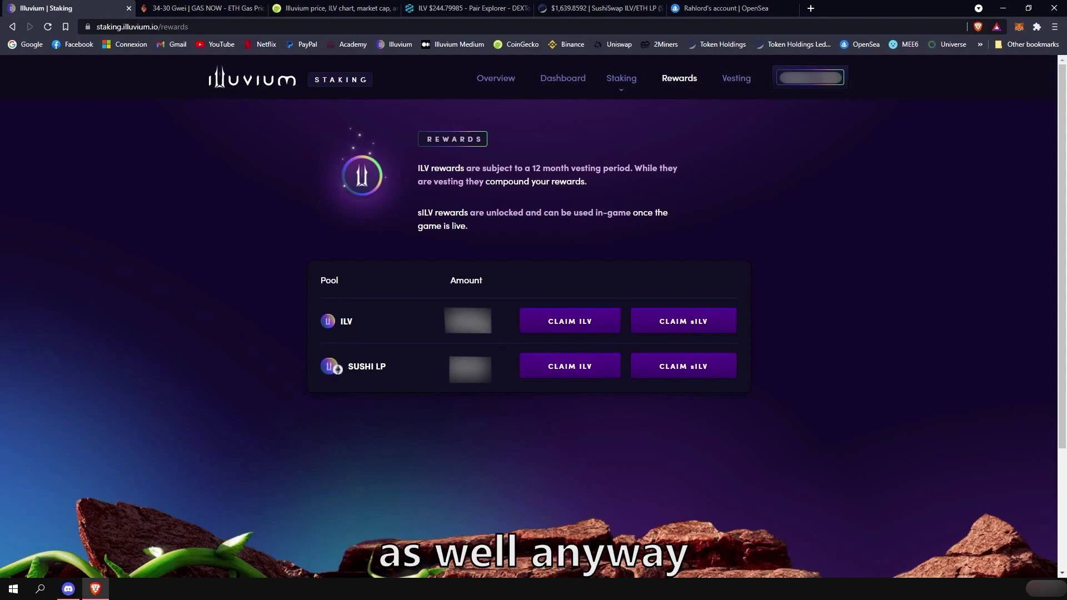
Step: Start a combined ILV and Sushi LP reward claim, set gas to 15 gwei, then reject it
click(569, 380)
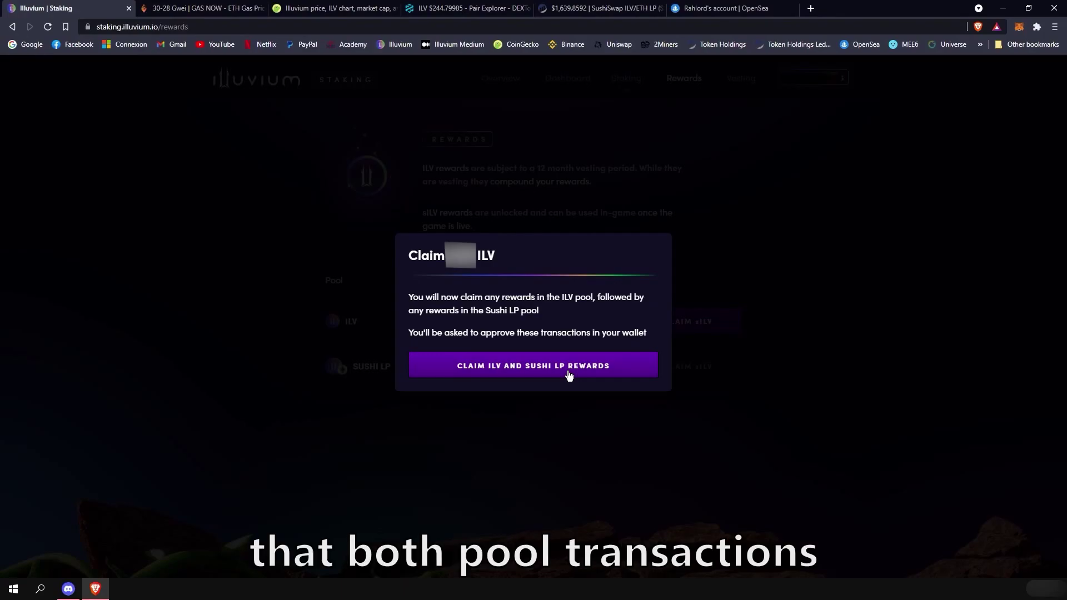
click(569, 369)
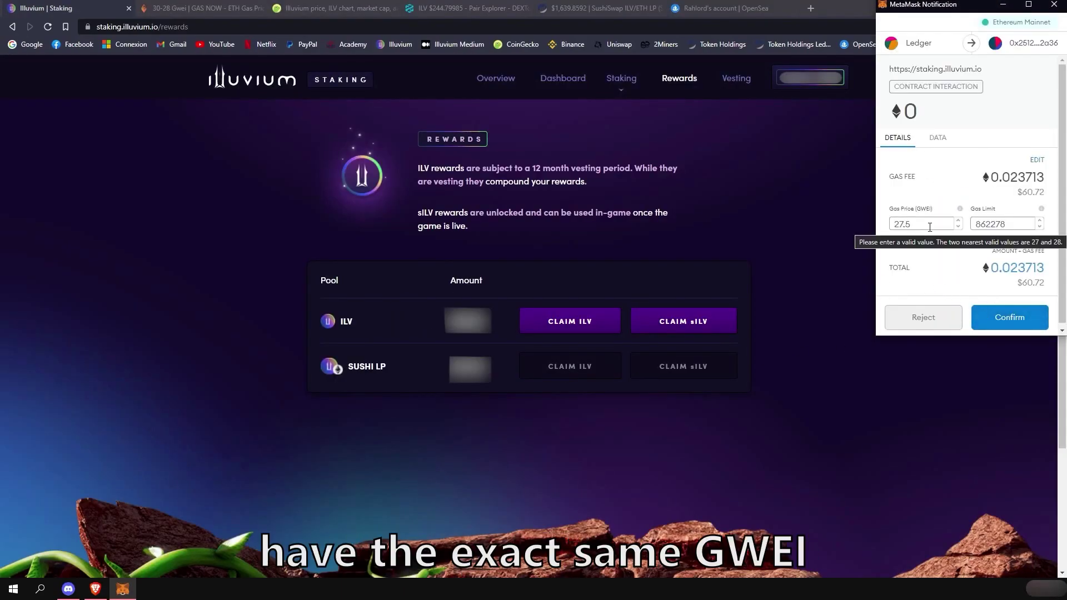
drag(929, 224, 895, 224)
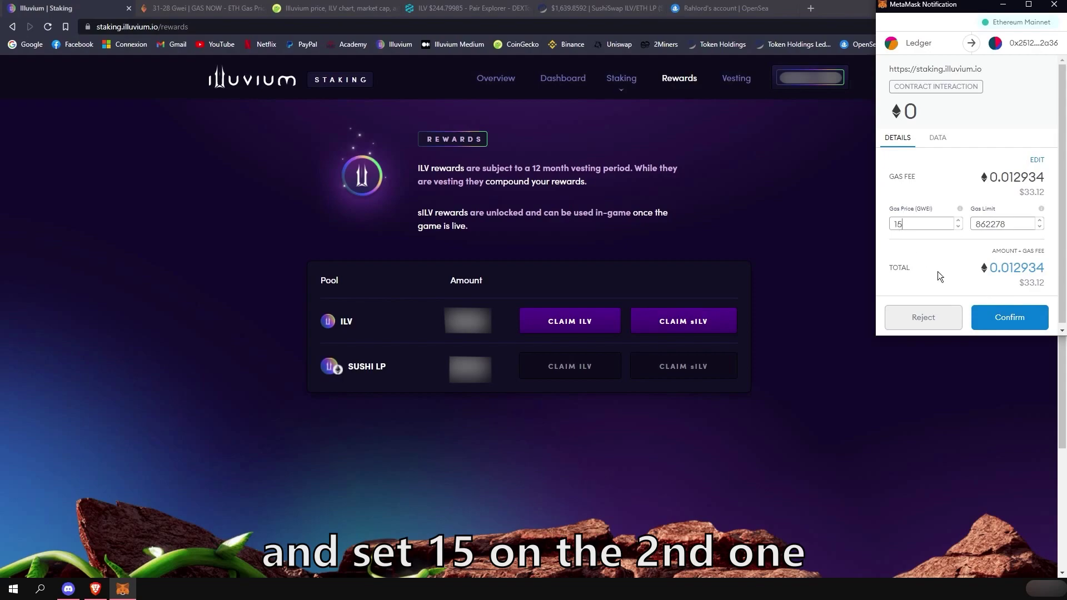
click(924, 328)
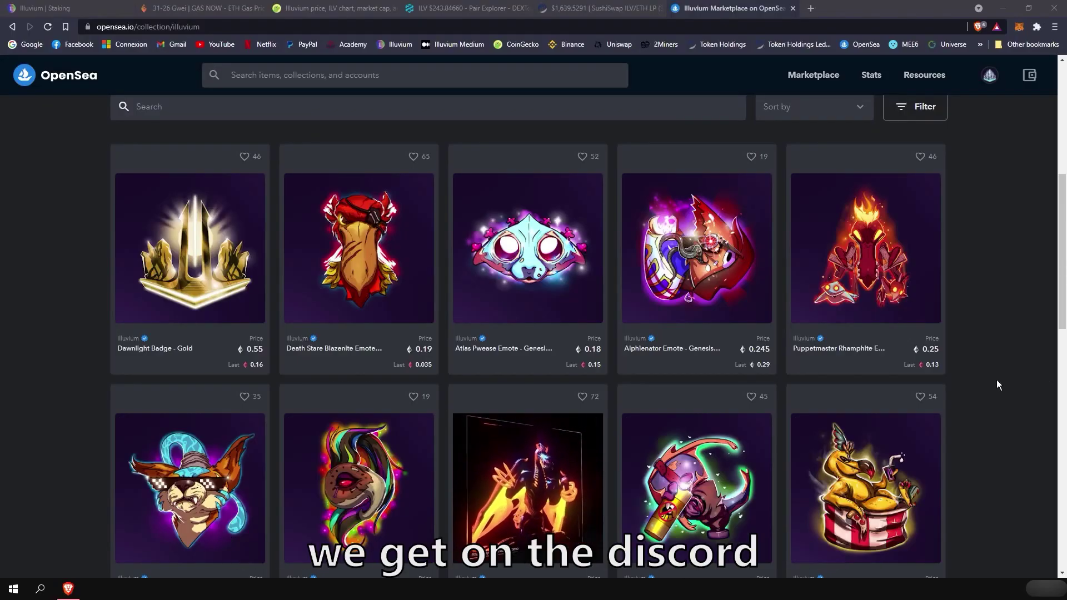
Step: Scroll through OpenSea's Illuvium collection, viewing emotes, Dawnlight badges, skins and Rhamphyre promo NFTs
scroll(978, 348, up, 5)
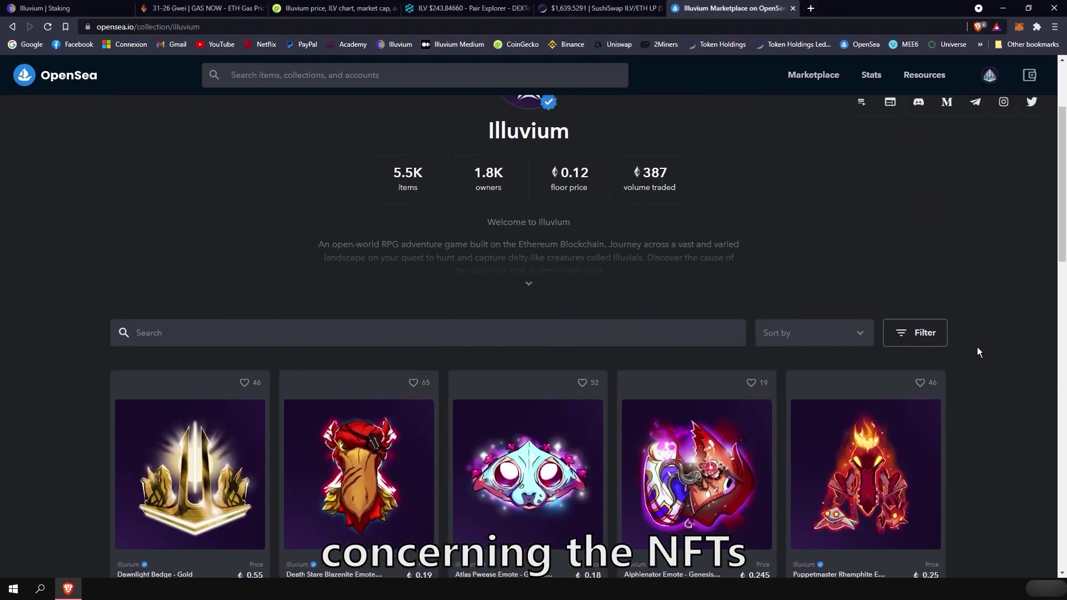
scroll(617, 317, up, 2)
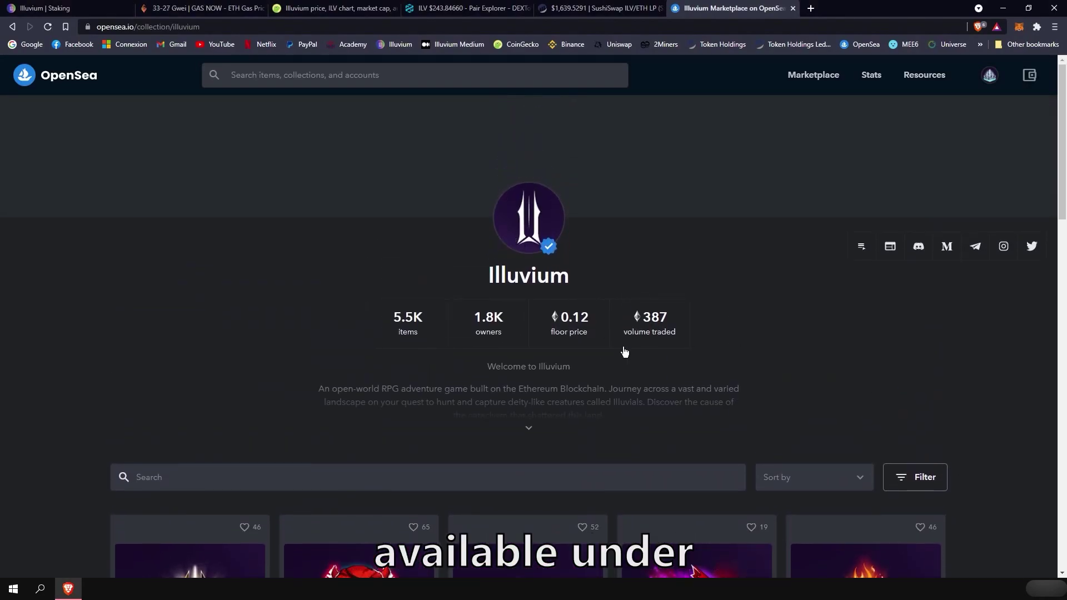
scroll(908, 404, down, 1)
scroll(939, 395, down, 6)
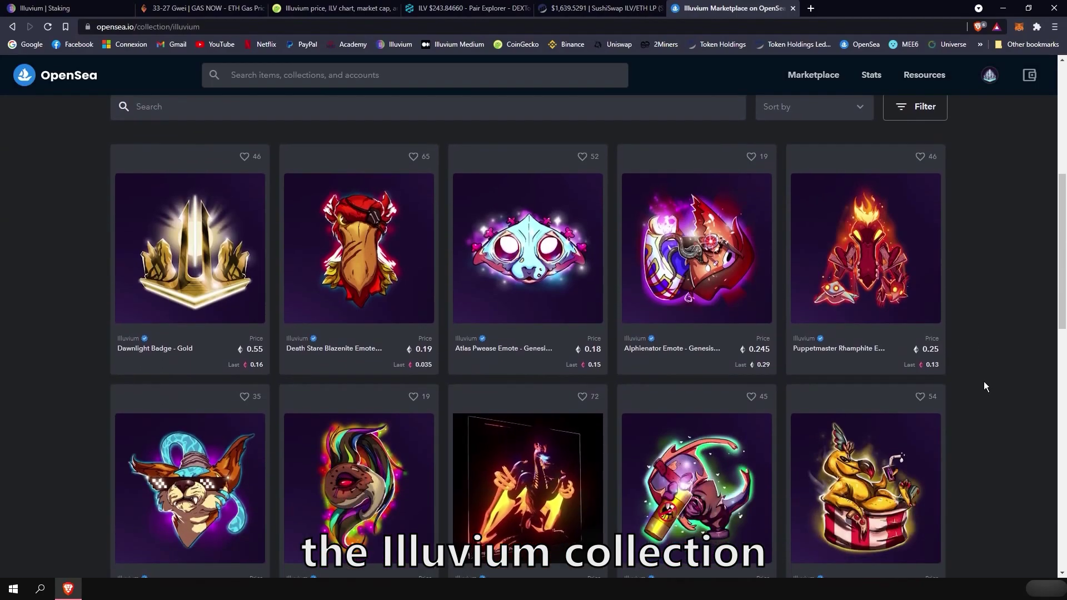
scroll(987, 406, down, 1)
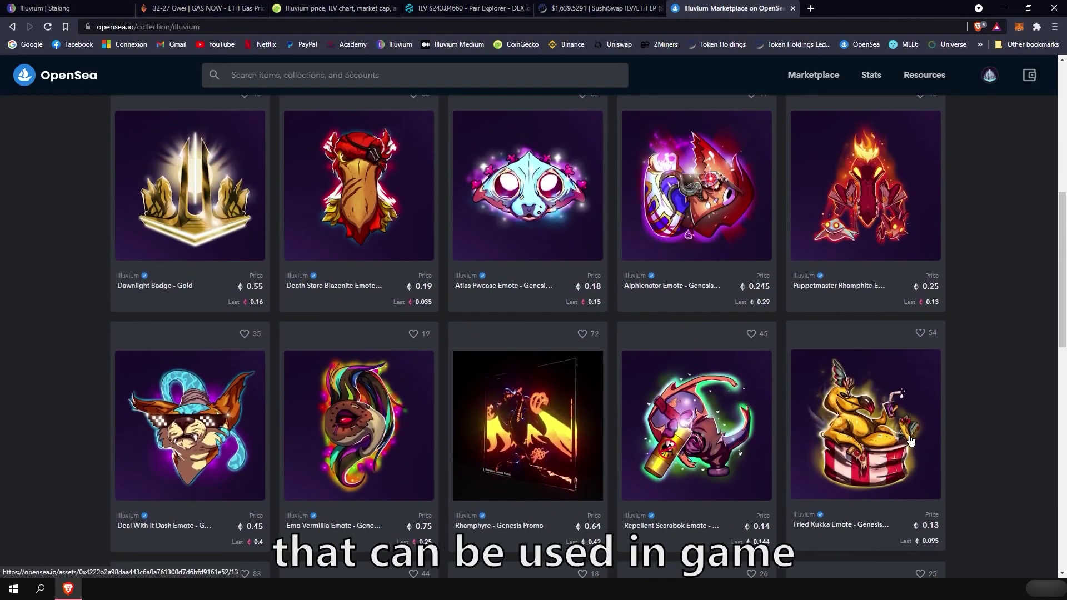
scroll(540, 373, down, 2)
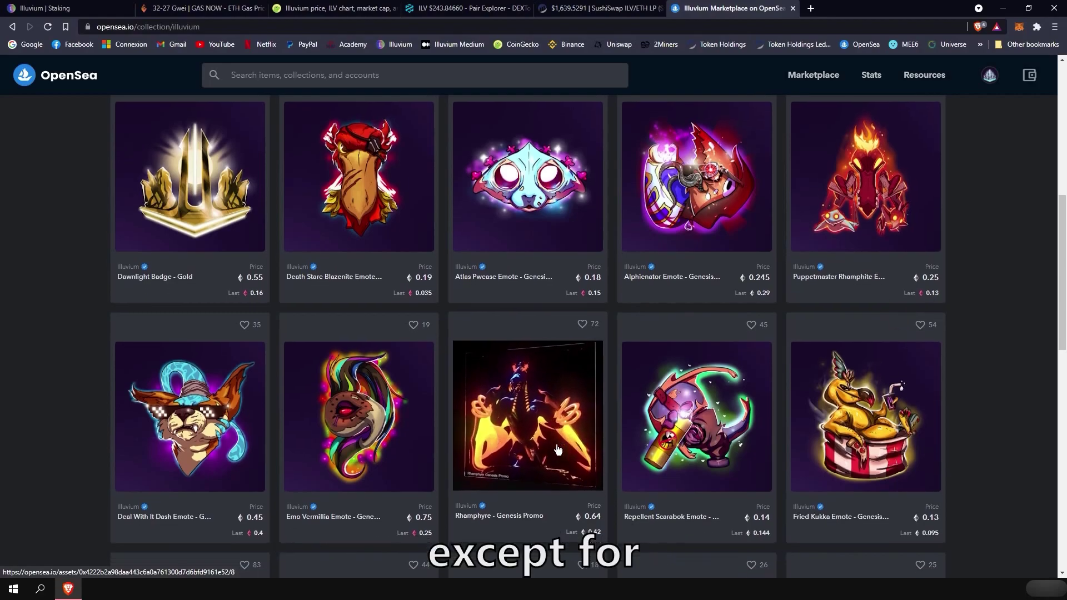
scroll(540, 373, down, 2)
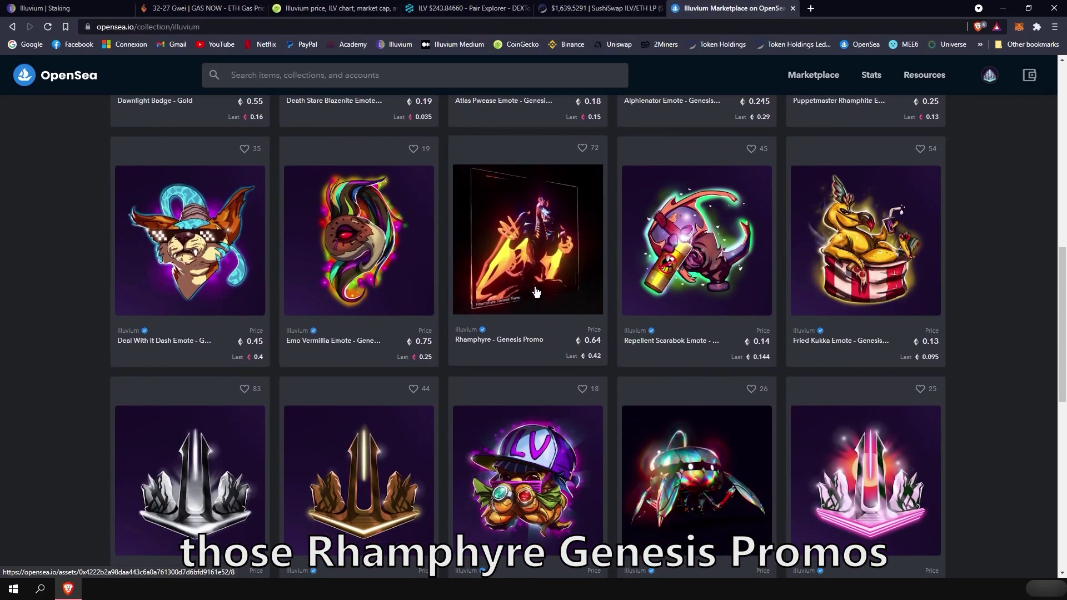
scroll(547, 269, down, 2)
scroll(612, 333, down, 3)
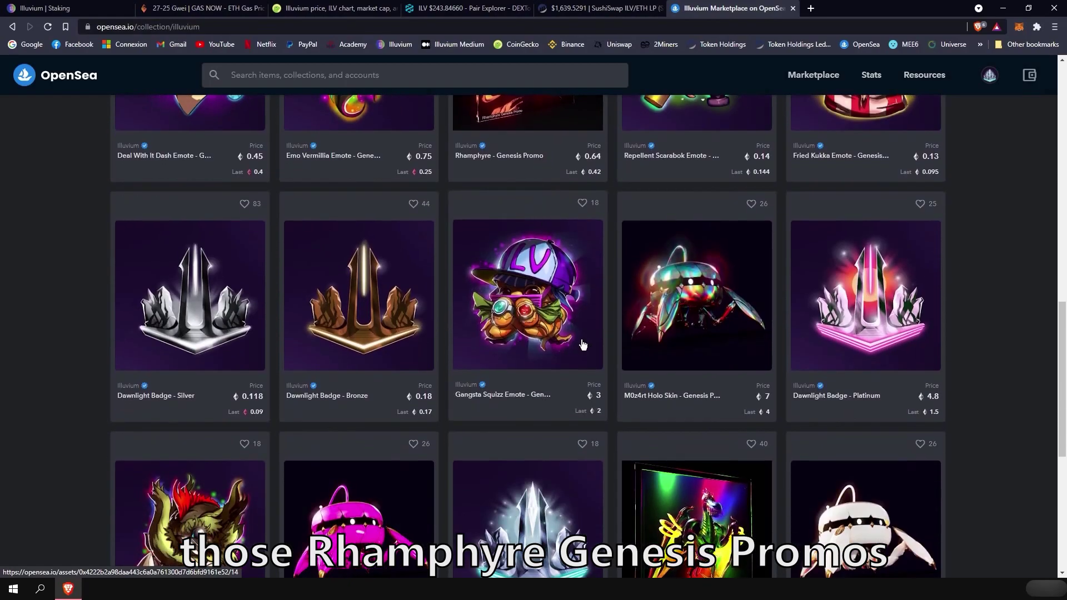
scroll(281, 493, down, 2)
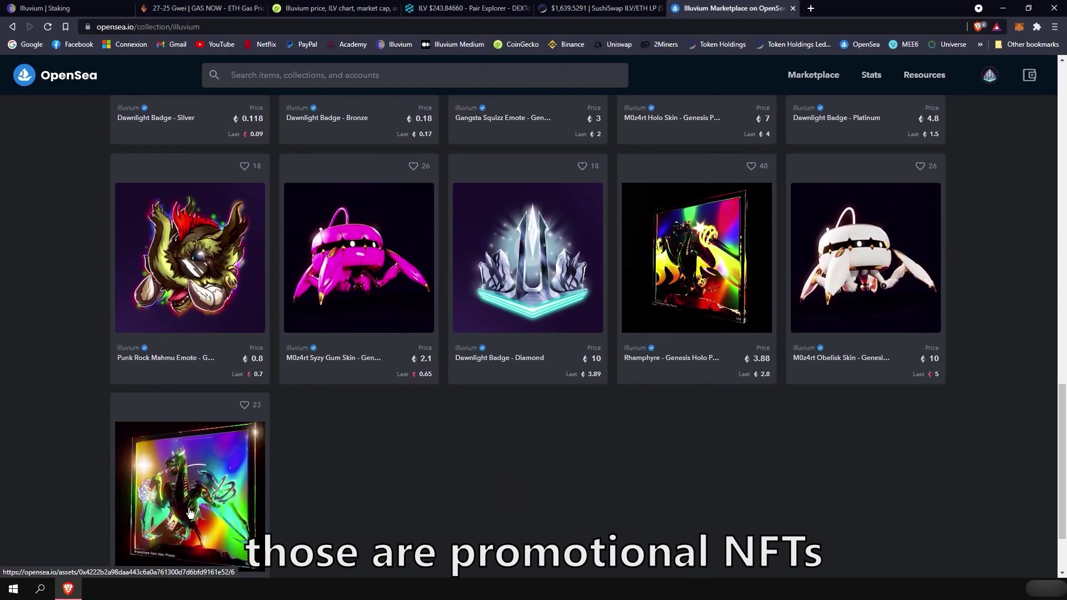
scroll(806, 500, up, 2)
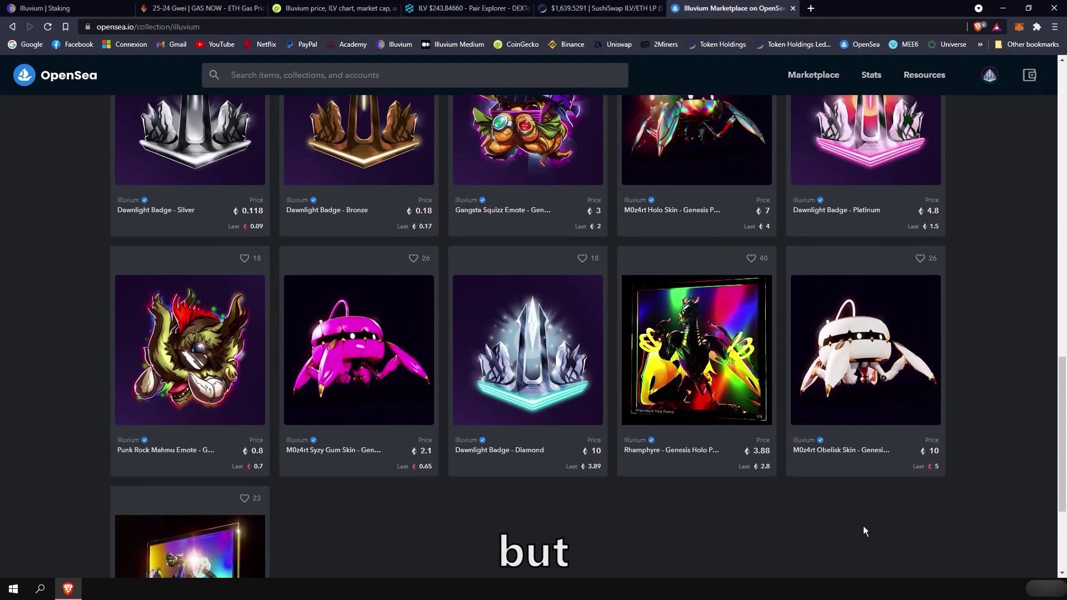
scroll(667, 417, up, 2)
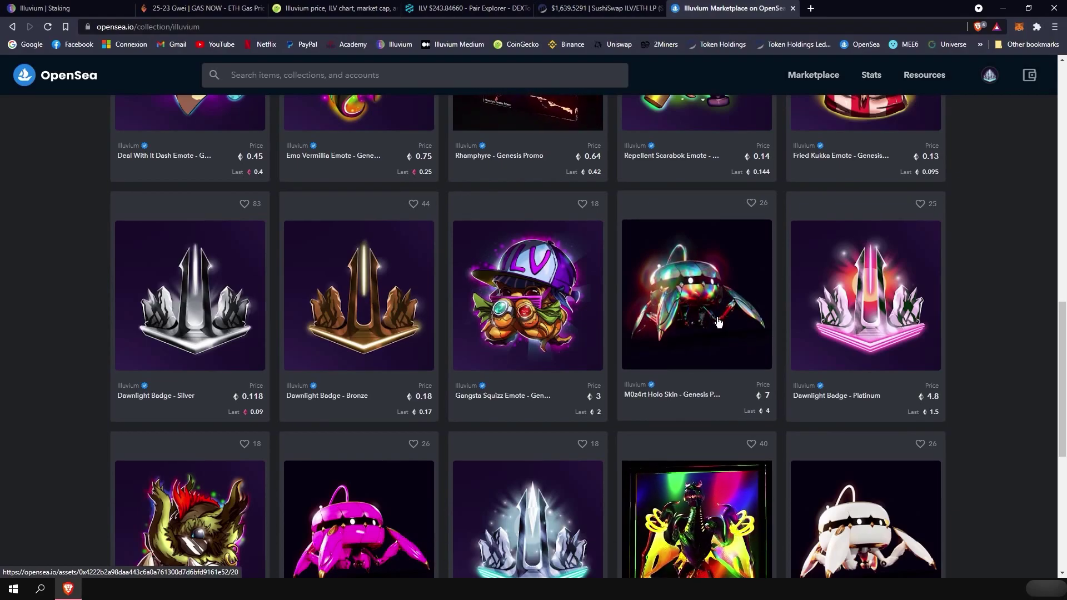
scroll(718, 332, up, 6)
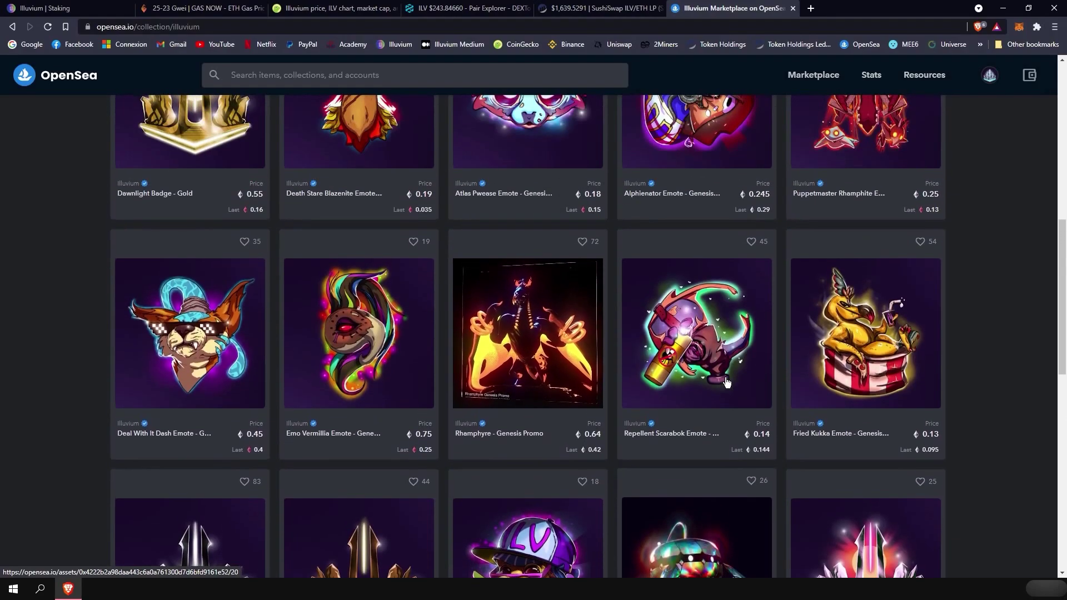
scroll(720, 396, up, 1)
scroll(723, 389, down, 1)
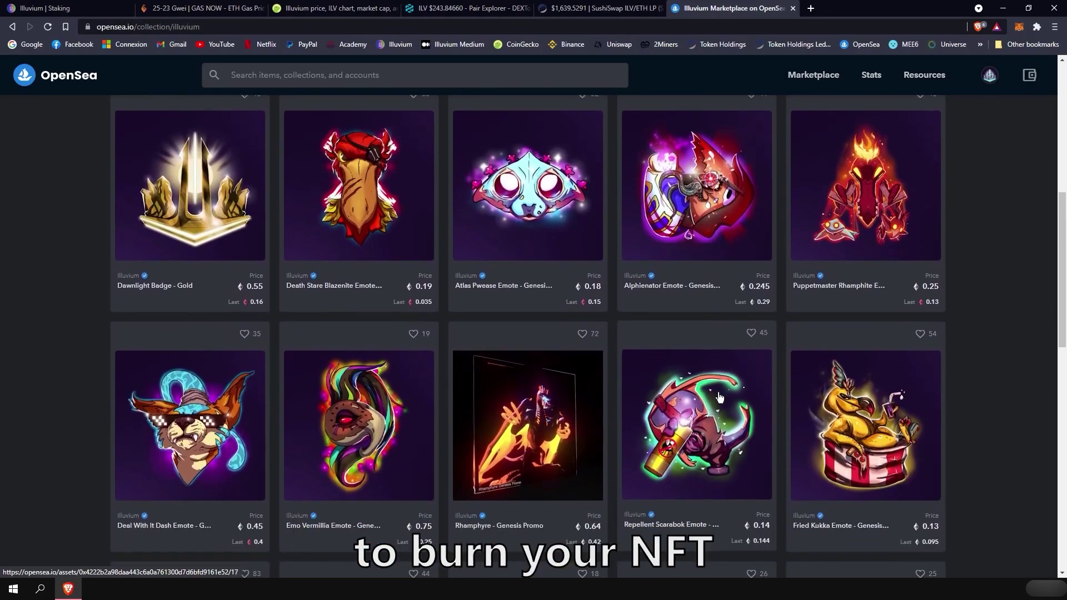